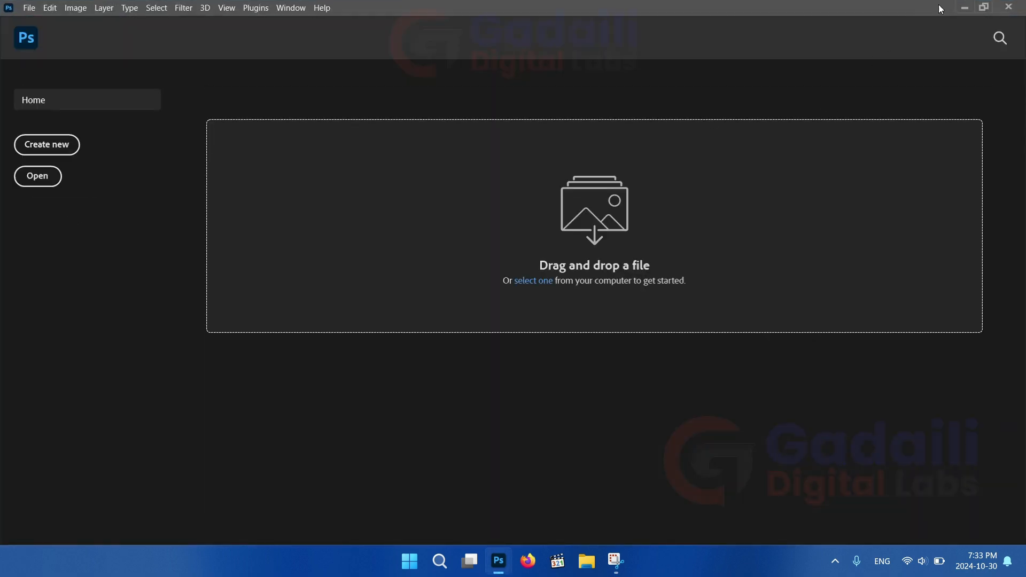
# Open the Dog and Mala images from the desktop's Dog Festival folder in Photoshop
pyautogui.click(965, 8)
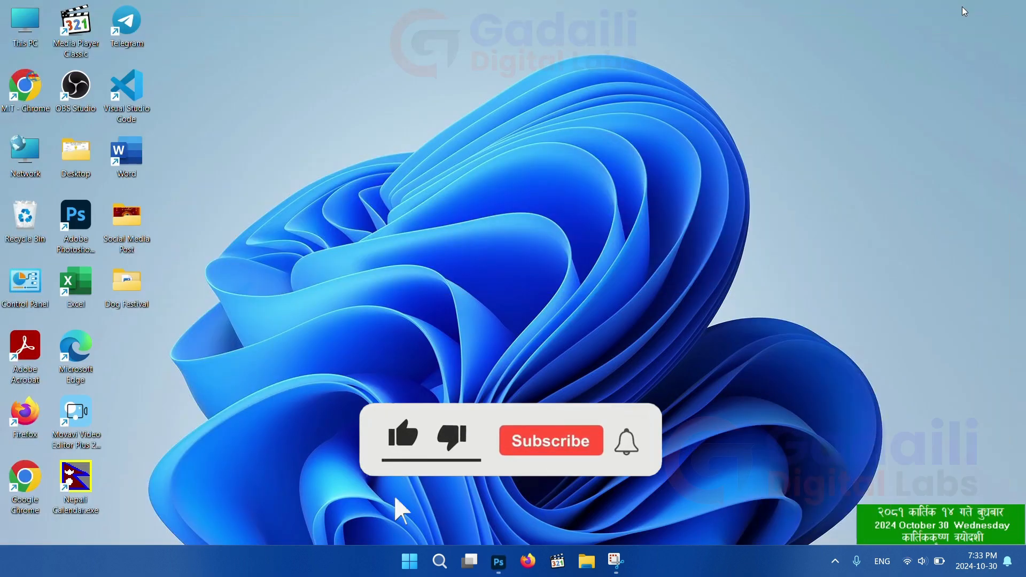
pyautogui.doubleClick(128, 282)
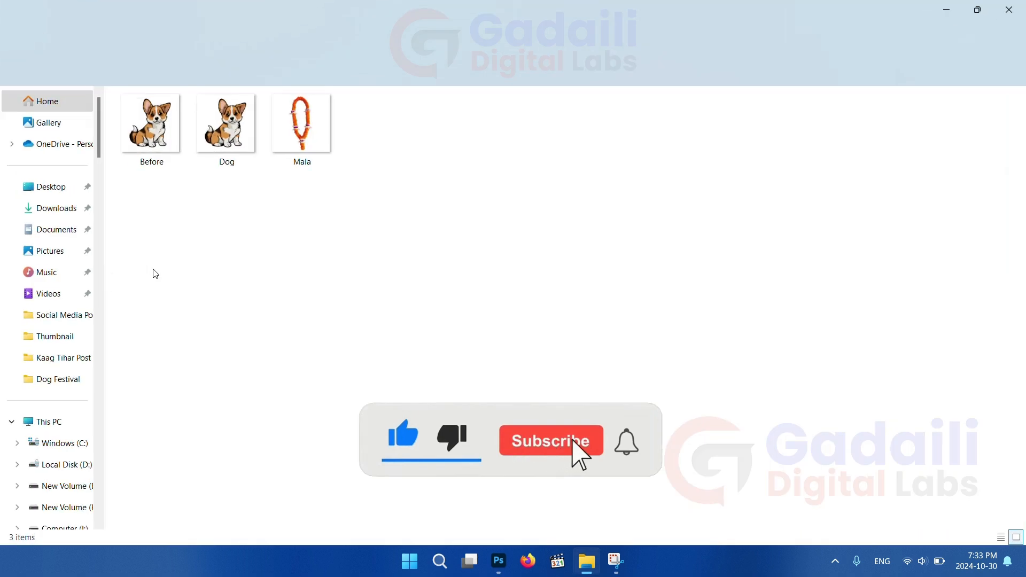
pyautogui.moveTo(506, 233); pyautogui.dragTo(156, 116)
pyautogui.click(322, 211)
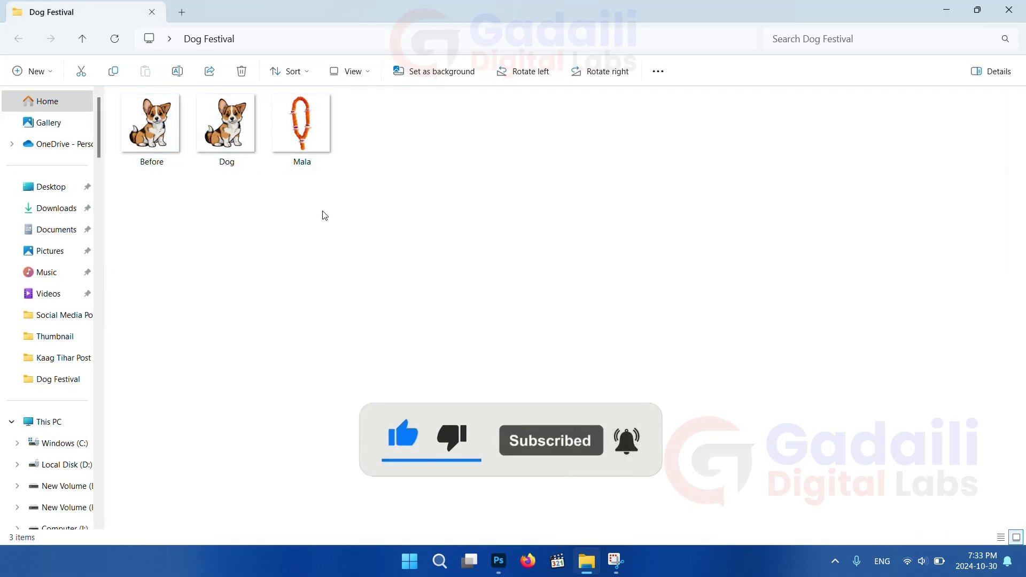
pyautogui.moveTo(419, 208); pyautogui.dragTo(223, 92)
pyautogui.moveTo(230, 136); pyautogui.dragTo(299, 63)
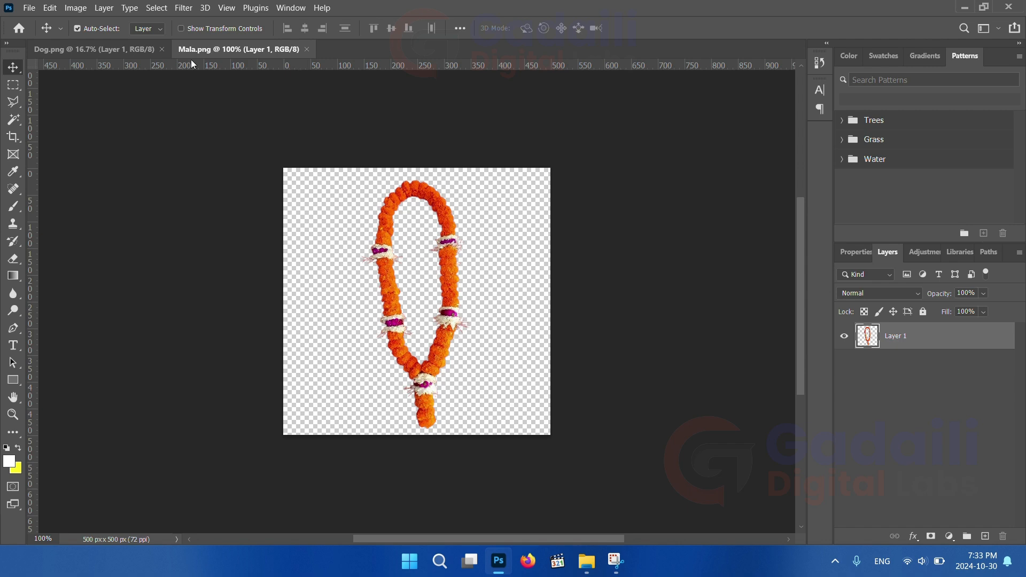
# In Dog.png, add a new layer filled with the white foreground color and place it beneath the dog layer
pyautogui.click(136, 50)
pyautogui.click(236, 51)
pyautogui.click(113, 45)
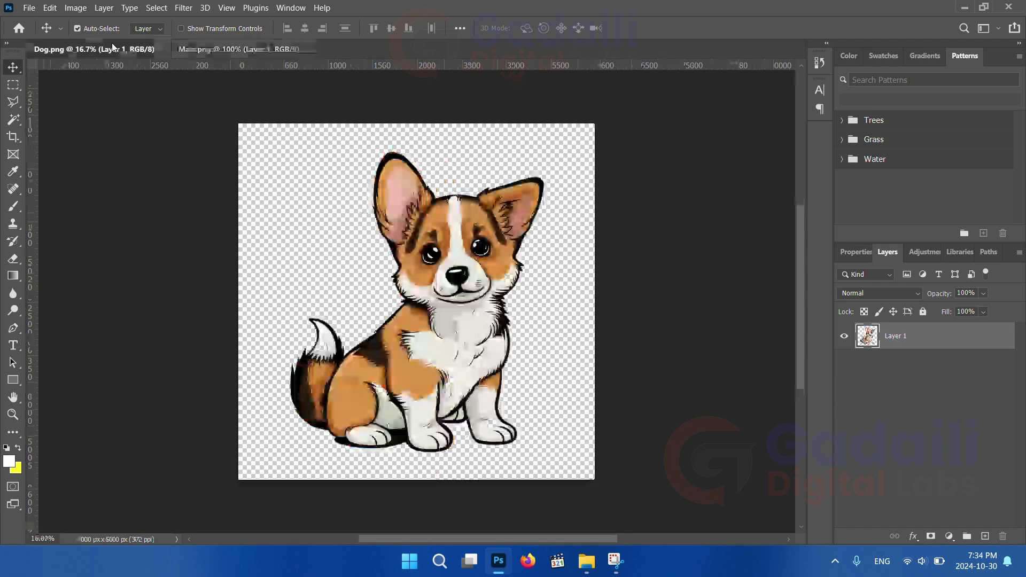
pyautogui.click(984, 540)
pyautogui.hotkey('shift', 'F5')
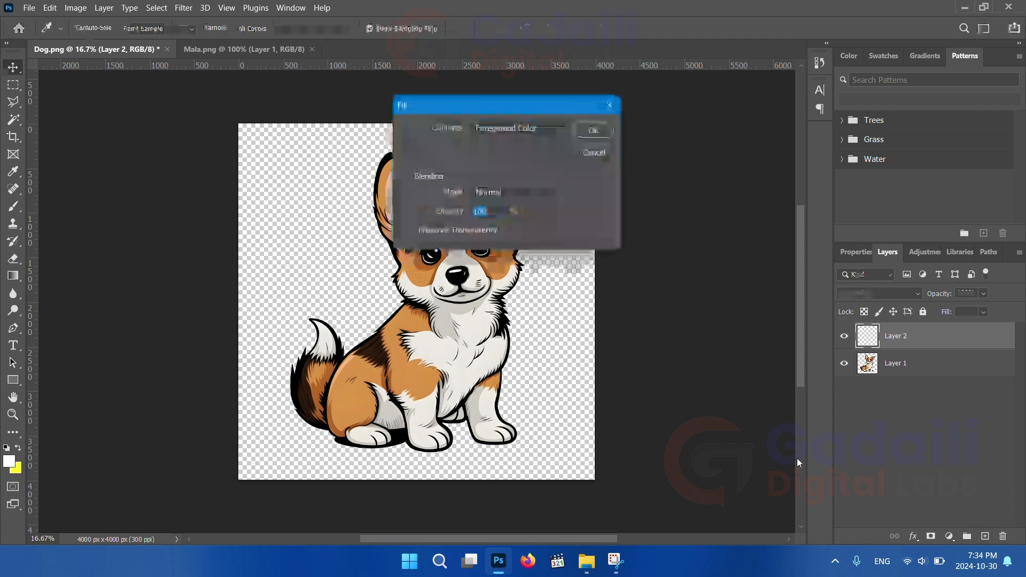
pyautogui.press('Return')
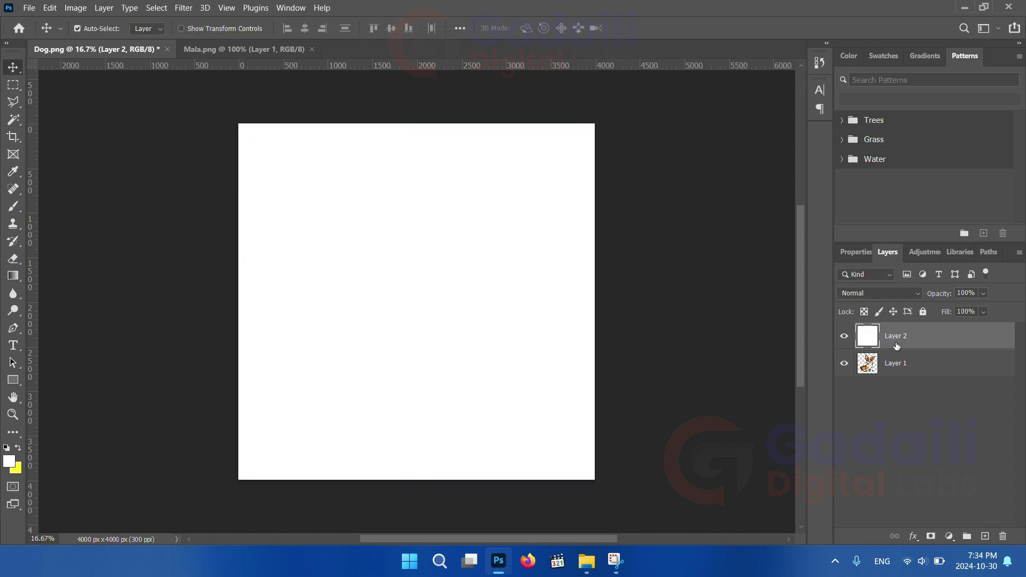
pyautogui.moveTo(898, 343); pyautogui.dragTo(905, 377)
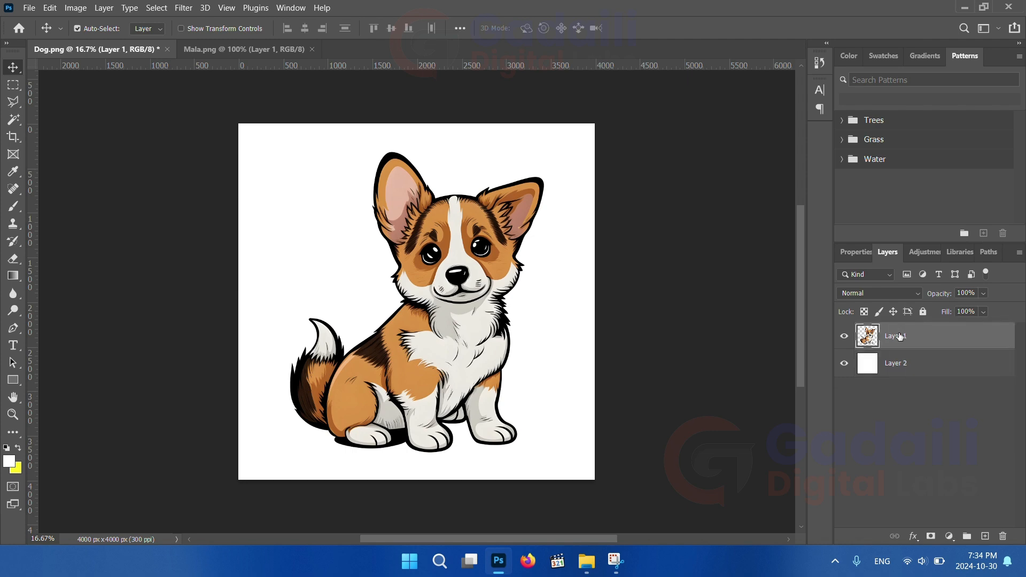
# Copy the garland from Mala.png into Dog.png, enlarge it and position it in the canvas's upper-left area beside the dog
pyautogui.click(244, 48)
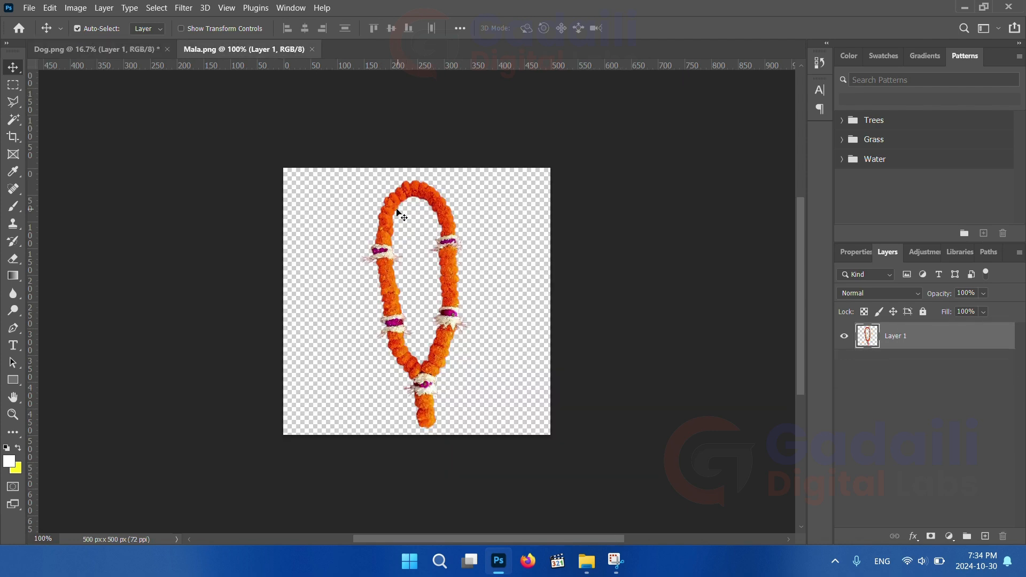
pyautogui.moveTo(396, 212); pyautogui.dragTo(313, 246)
pyautogui.press('ctrl')
pyautogui.hotkey('ctrl', 't')
pyautogui.moveTo(317, 261); pyautogui.dragTo(399, 449)
pyautogui.moveTo(377, 310); pyautogui.dragTo(322, 225)
pyautogui.click(662, 28)
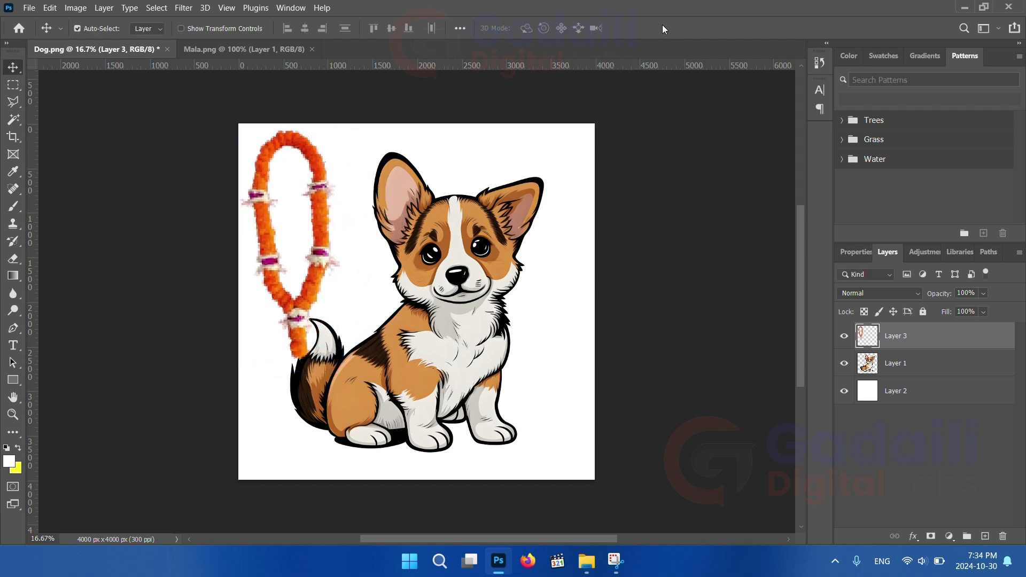
pyautogui.moveTo(309, 294); pyautogui.dragTo(310, 283)
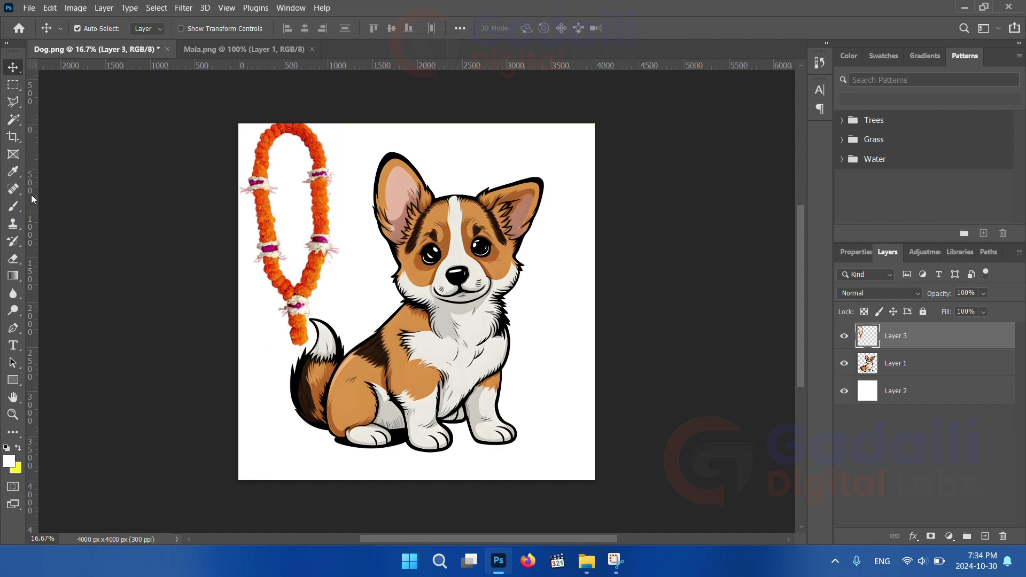
# Select the garland's bottom V and tassel with the Lasso tool and copy it to a new layer
pyautogui.click(13, 86)
pyautogui.click(11, 105)
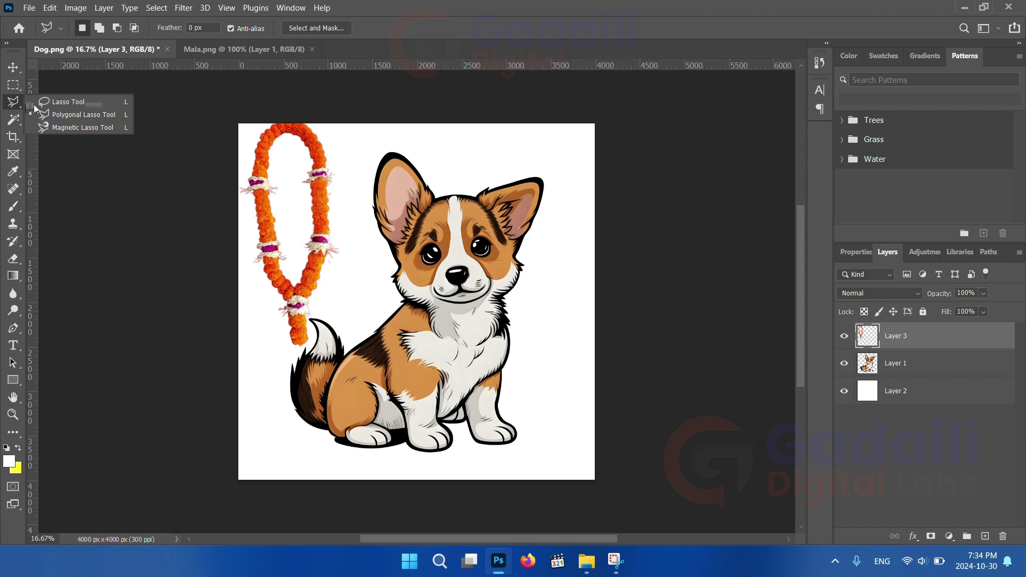
pyautogui.click(67, 102)
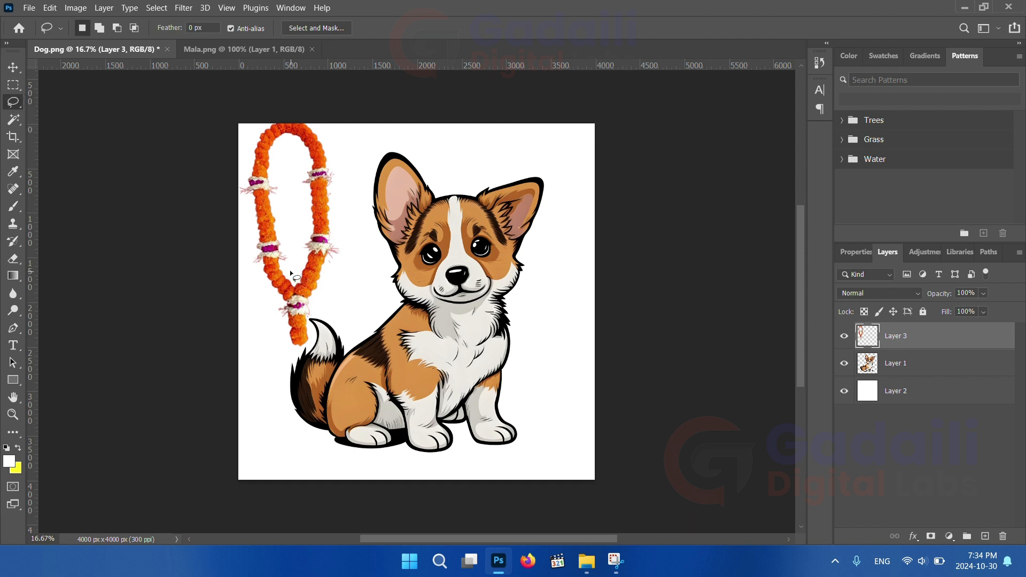
pyautogui.moveTo(286, 270)
pyautogui.mouseDown()
pyautogui.moveTo(266, 302)
pyautogui.moveTo(295, 355)
pyautogui.moveTo(335, 337)
pyautogui.moveTo(334, 306)
pyautogui.mouseUp()
pyautogui.moveTo(289, 268); pyautogui.dragTo(286, 270)
pyautogui.hotkey('ctrl', 'j')
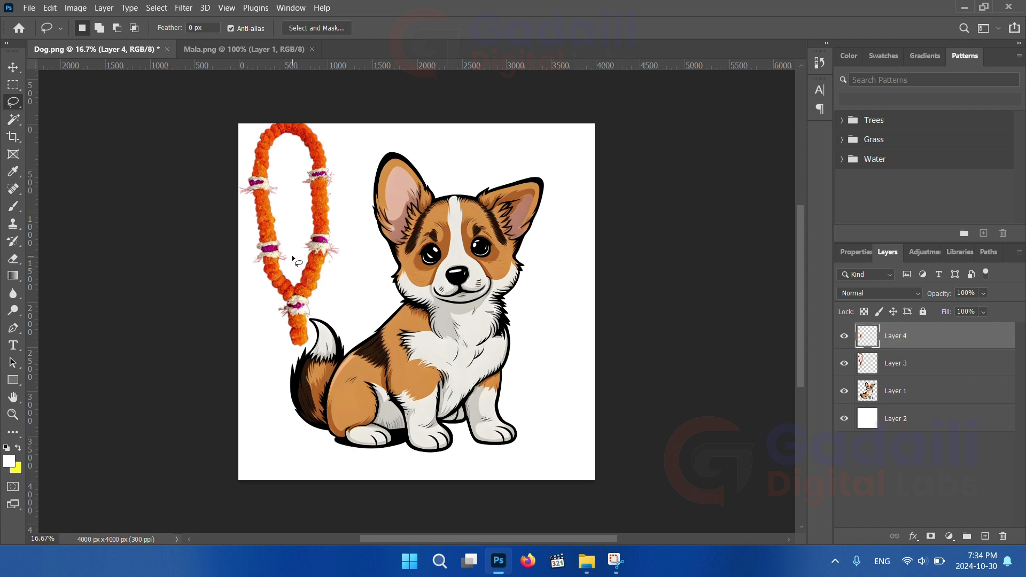
# Place the copied tassel piece on the dog's chest and warp its upper ends outward to follow the neck
pyautogui.click(13, 67)
pyautogui.moveTo(300, 320); pyautogui.dragTo(471, 358)
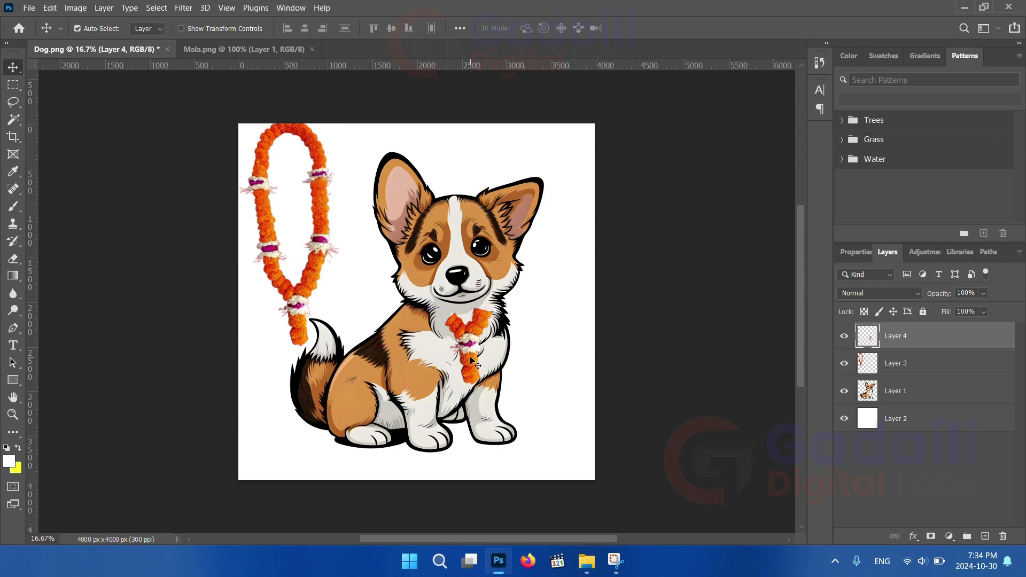
pyautogui.hotkey('ctrl', 't')
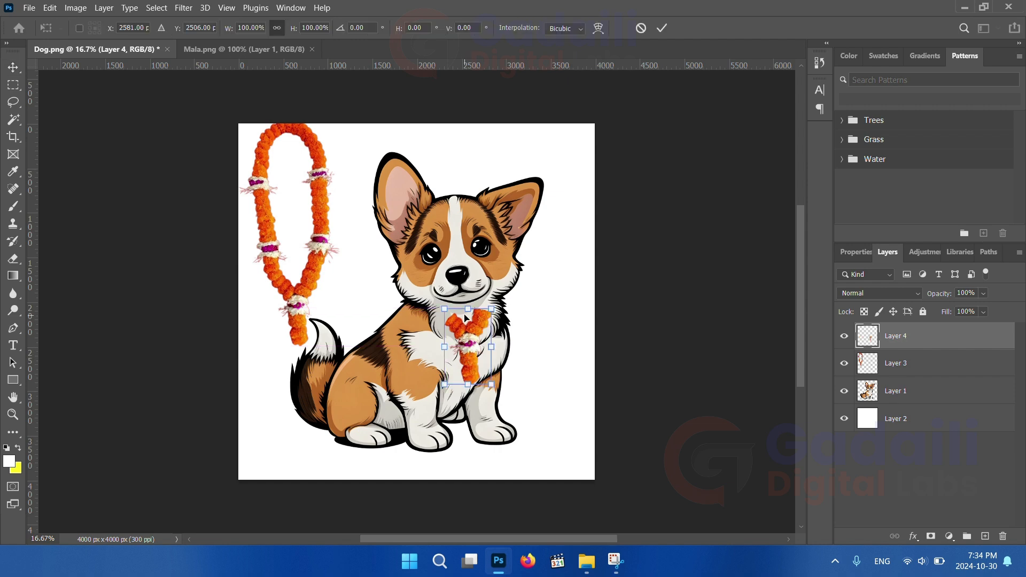
pyautogui.rightClick(476, 341)
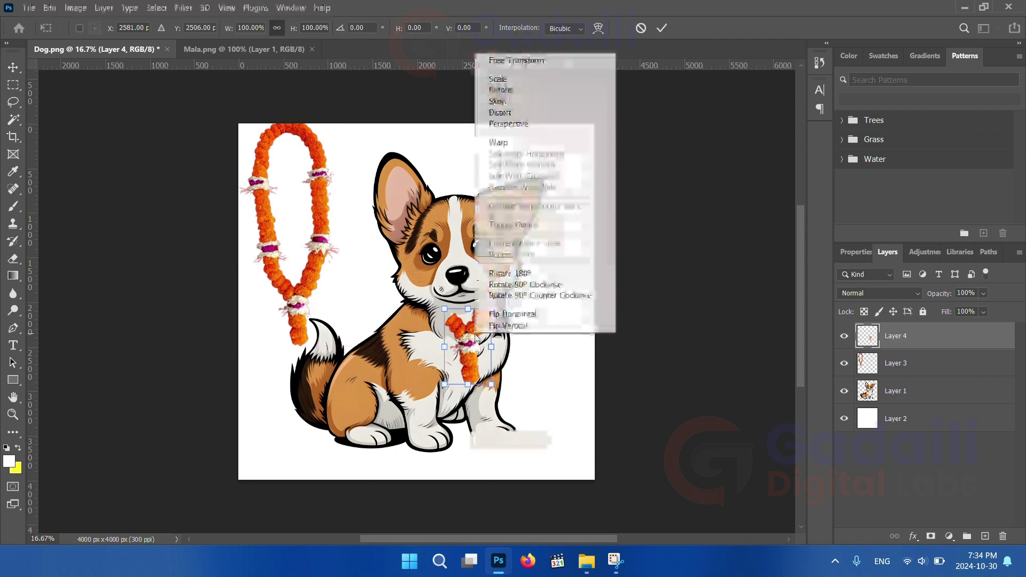
pyautogui.click(506, 145)
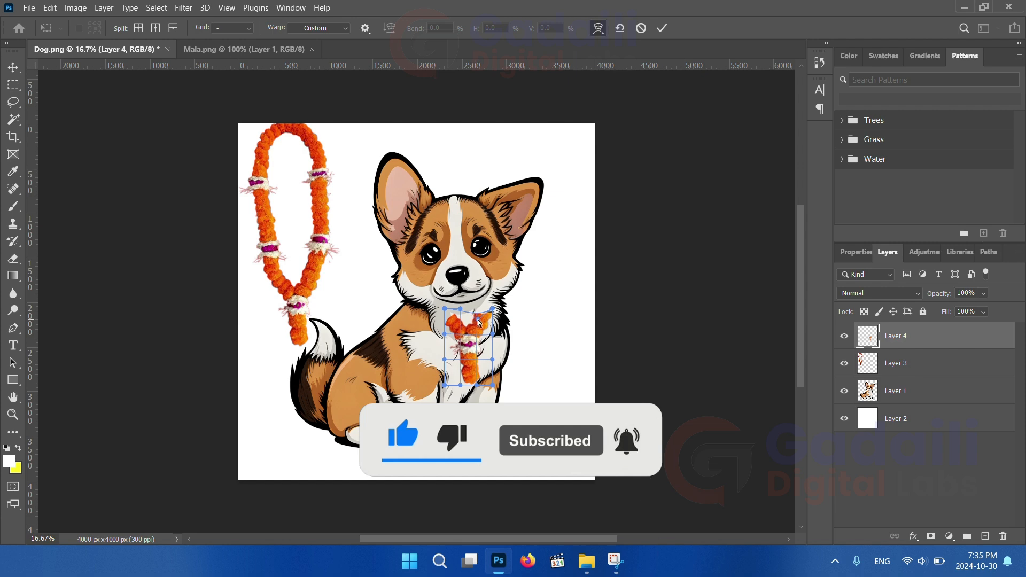
pyautogui.moveTo(478, 319); pyautogui.dragTo(418, 319)
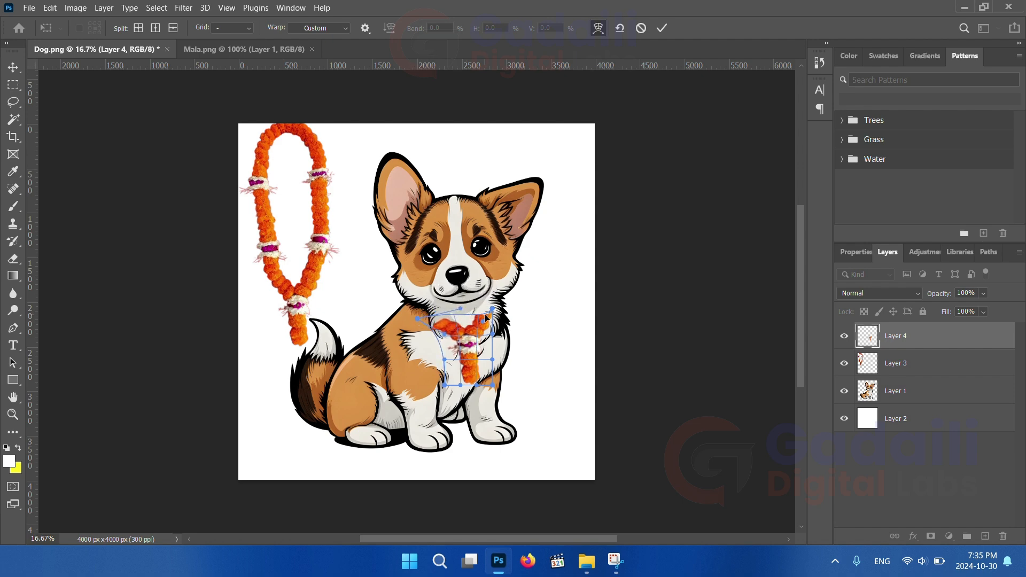
pyautogui.moveTo(443, 338); pyautogui.dragTo(436, 339)
pyautogui.moveTo(491, 313)
pyautogui.mouseDown()
pyautogui.moveTo(498, 341)
pyautogui.moveTo(495, 315)
pyautogui.mouseUp()
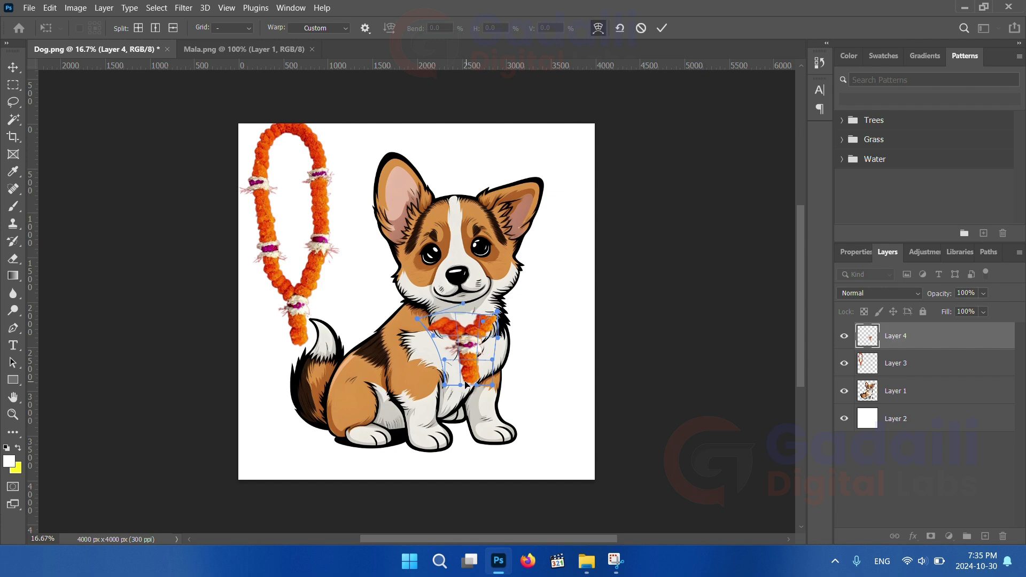
pyautogui.moveTo(475, 385); pyautogui.dragTo(459, 382)
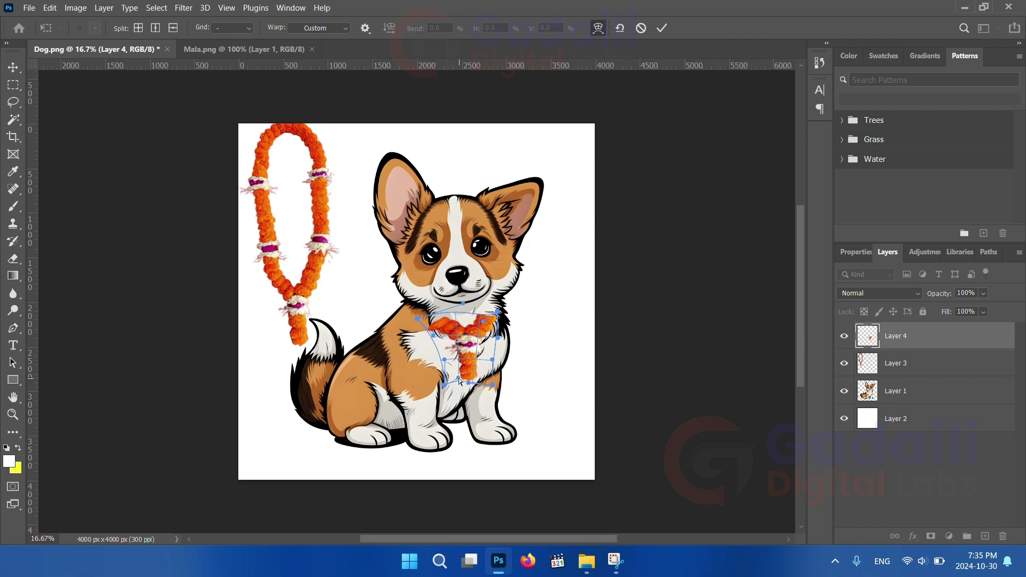
pyautogui.click(661, 29)
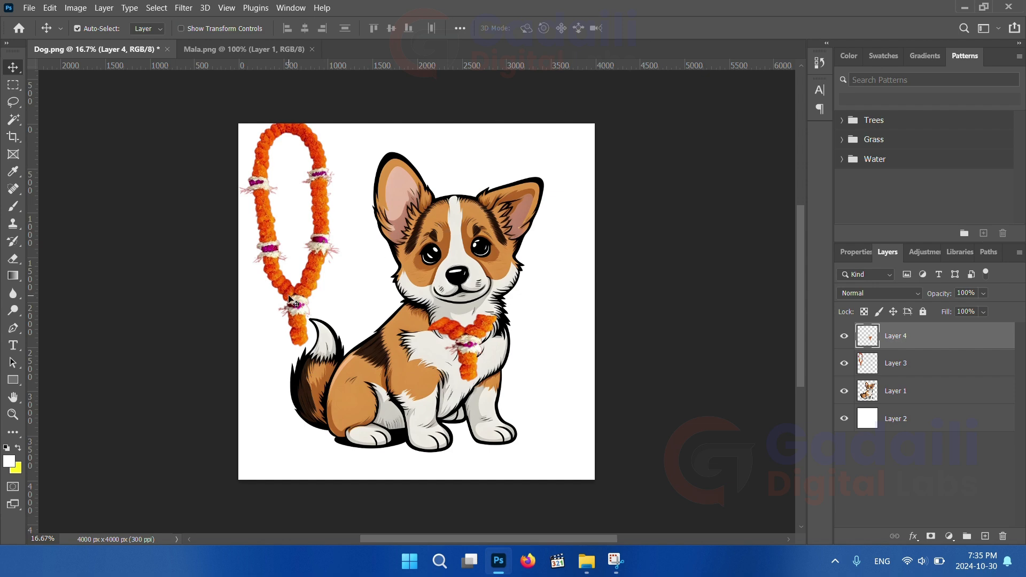
# Lasso the lower part of the garland's right strand and copy it from Layer 3 to a new layer
pyautogui.click(13, 102)
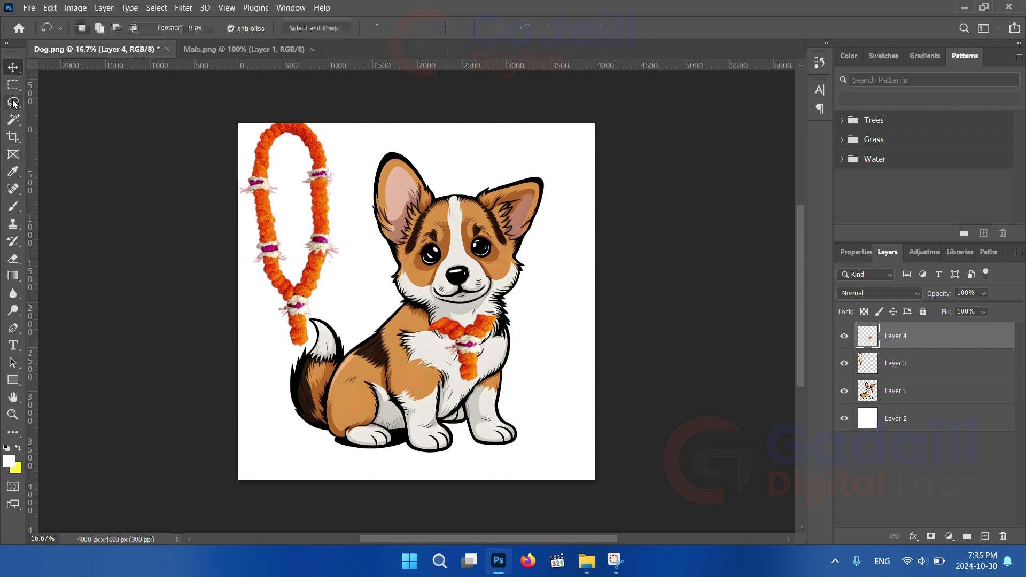
pyautogui.moveTo(307, 211)
pyautogui.mouseDown()
pyautogui.moveTo(344, 227)
pyautogui.moveTo(334, 265)
pyautogui.moveTo(332, 218)
pyautogui.mouseUp()
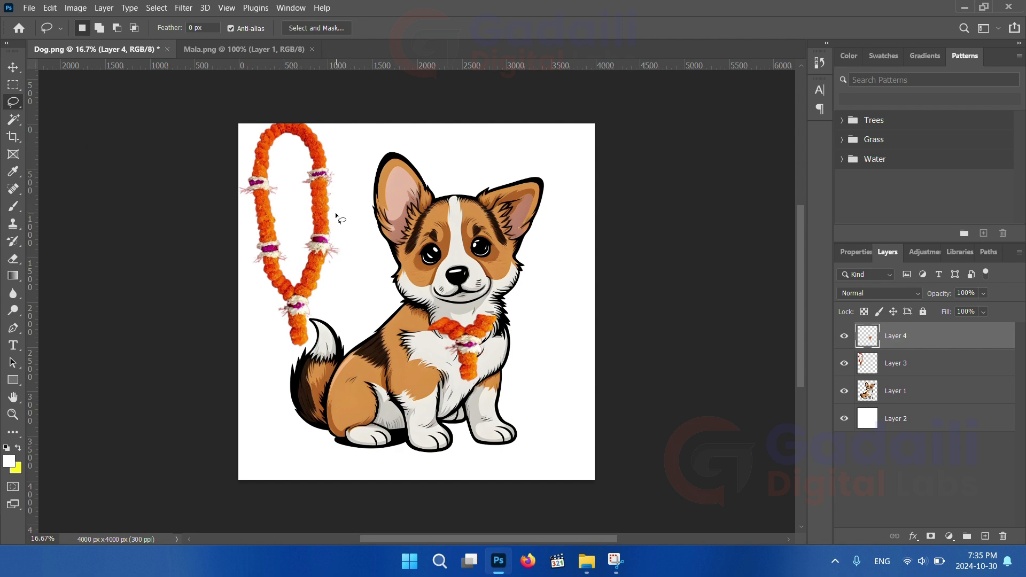
pyautogui.moveTo(301, 254)
pyautogui.mouseDown()
pyautogui.moveTo(301, 271)
pyautogui.moveTo(341, 268)
pyautogui.moveTo(336, 214)
pyautogui.mouseUp()
pyautogui.hotkey('ctrl', 'j')
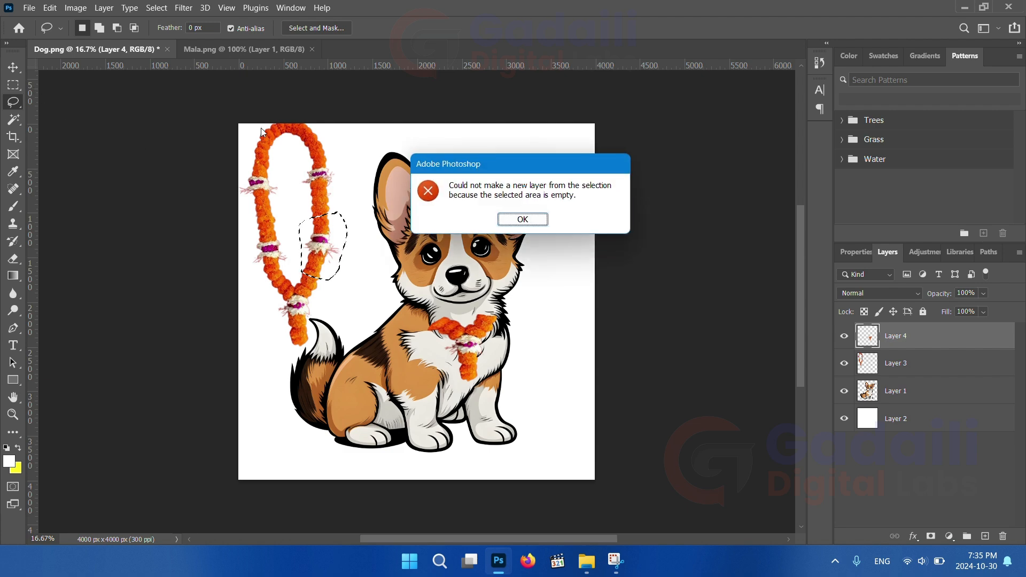
pyautogui.click(514, 220)
pyautogui.click(904, 367)
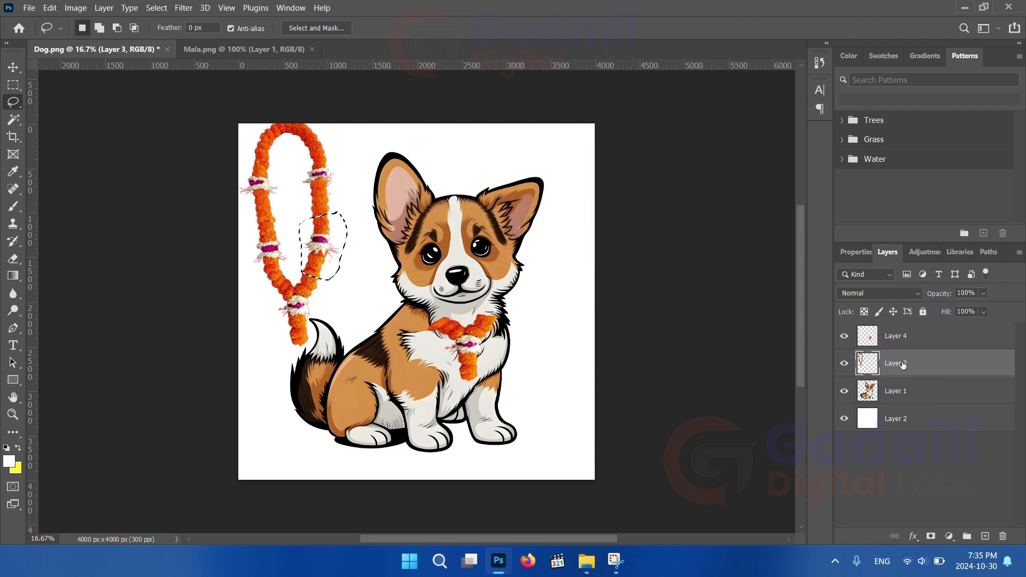
pyautogui.hotkey('ctrl', 'j')
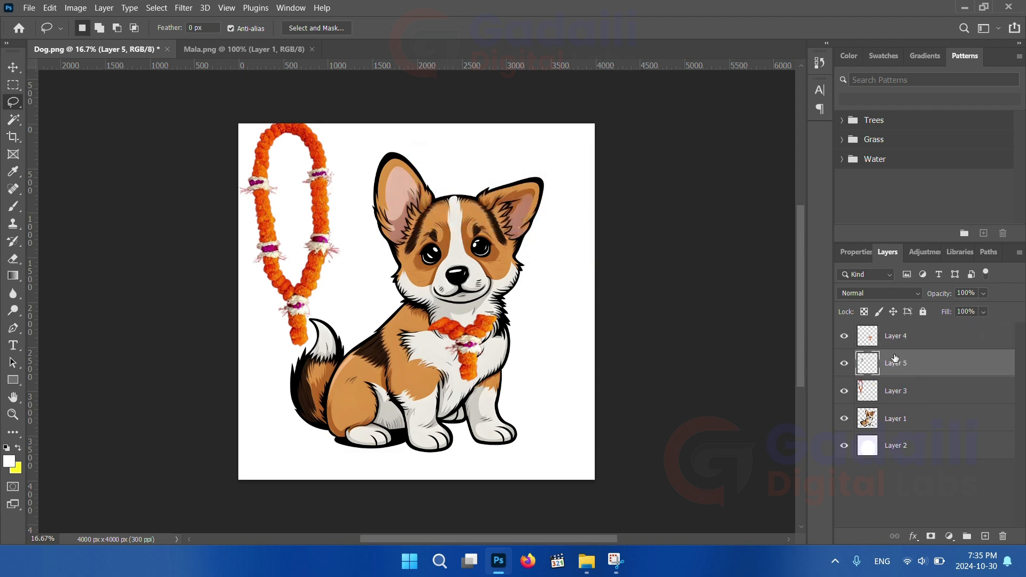
# Move the copied strand piece to the right end of the chest garland and rotate it about 23° clockwise
pyautogui.click(13, 68)
pyautogui.moveTo(320, 243); pyautogui.dragTo(504, 282)
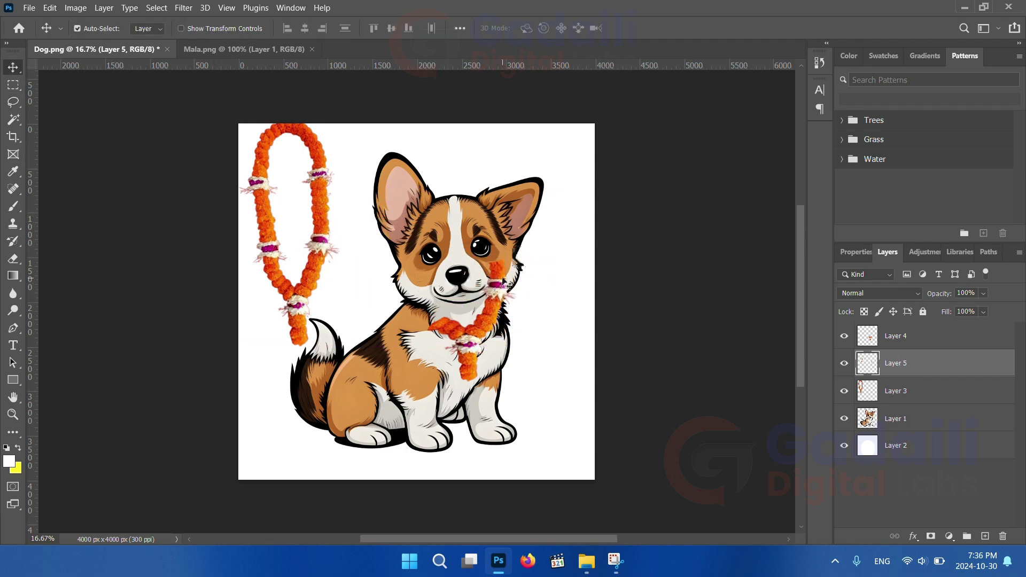
pyautogui.press('ctrl')
pyautogui.hotkey('ctrl', 't')
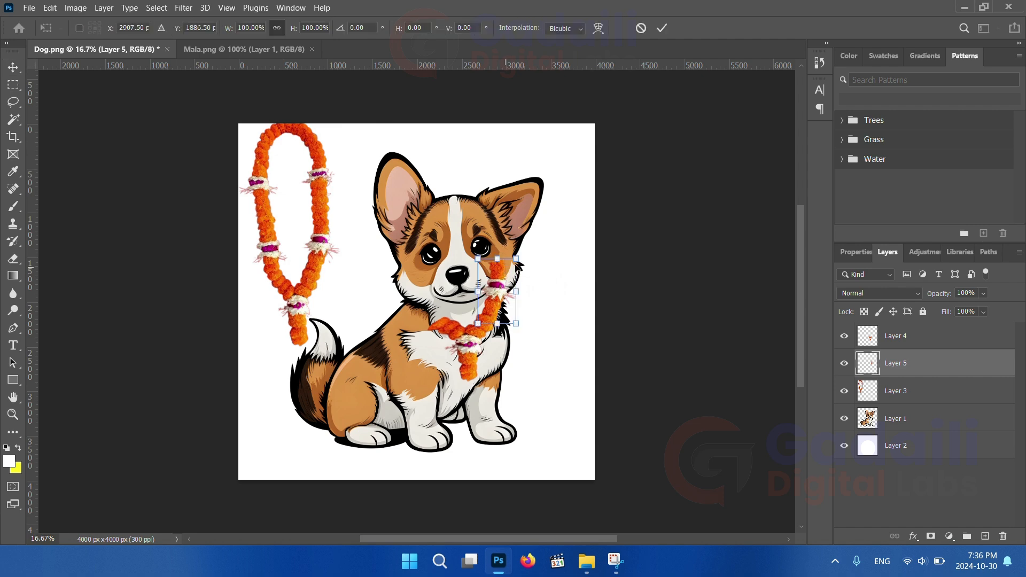
pyautogui.moveTo(574, 232); pyautogui.dragTo(607, 248)
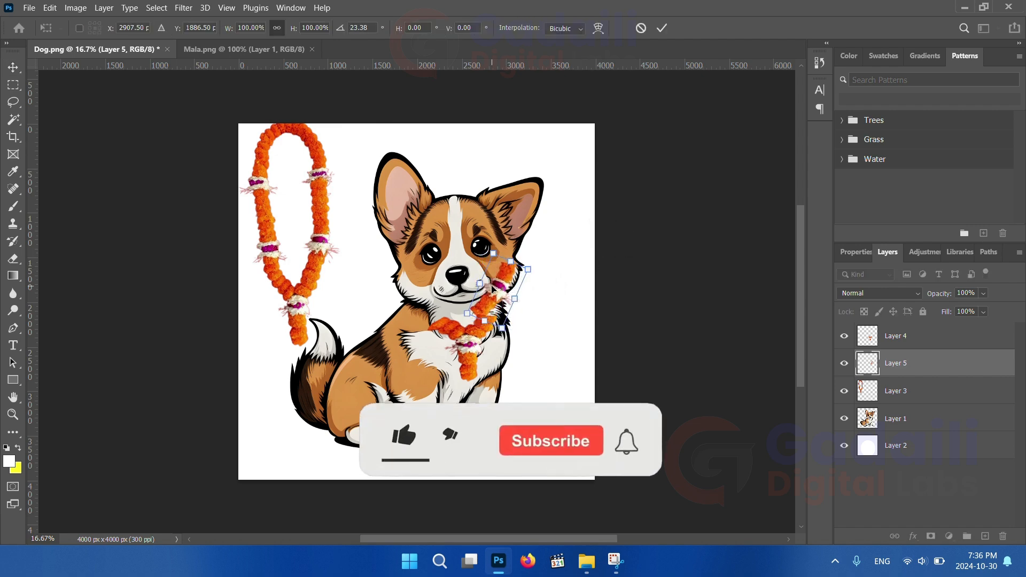
pyautogui.moveTo(497, 292); pyautogui.dragTo(506, 298)
pyautogui.press('Return')
# Move Layer 5 above Layer 4 and shift the strand piece slightly down over the tassel's right end
pyautogui.moveTo(895, 365); pyautogui.dragTo(901, 371)
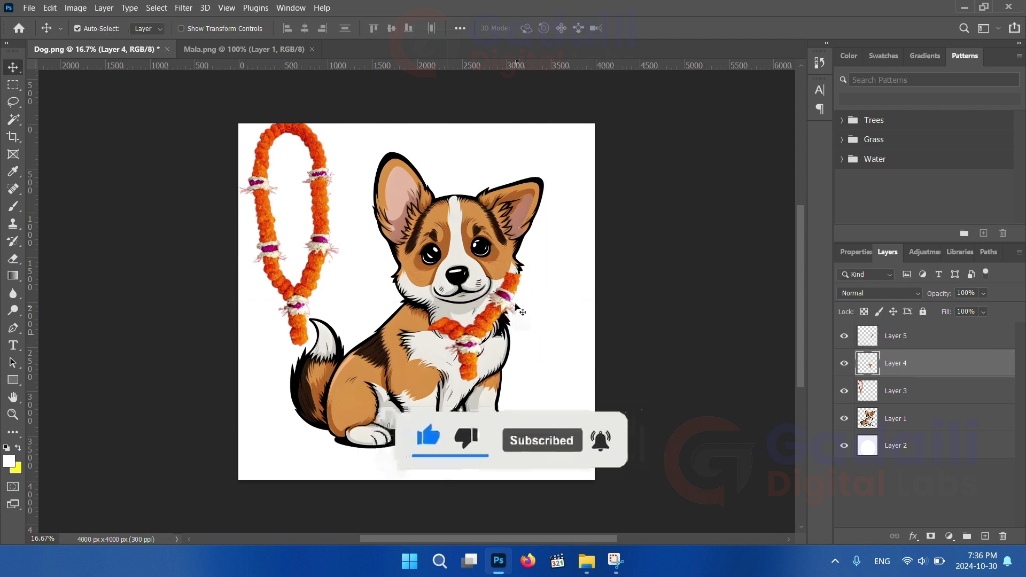
pyautogui.moveTo(516, 293); pyautogui.dragTo(519, 297)
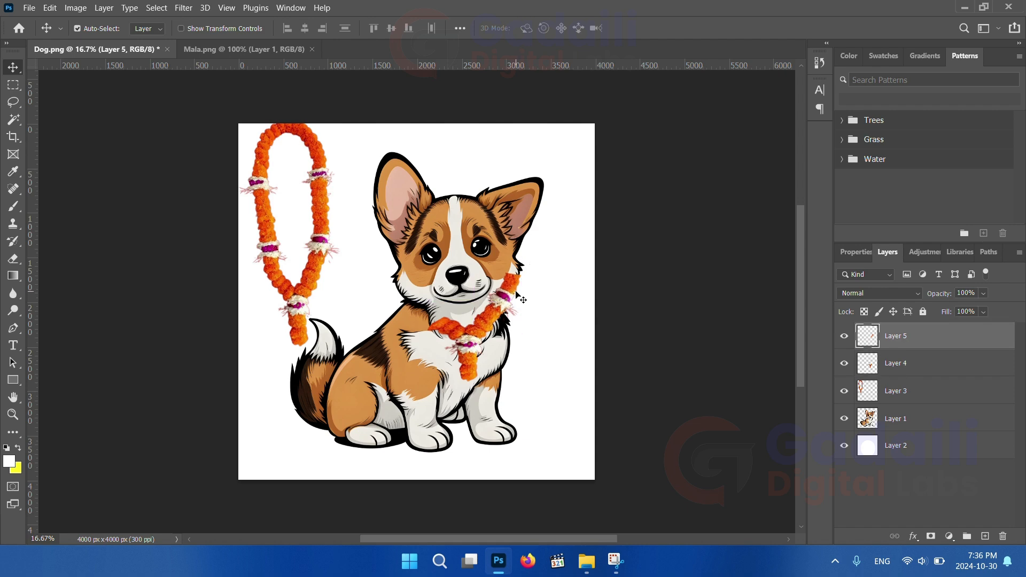
pyautogui.moveTo(517, 294); pyautogui.dragTo(508, 300)
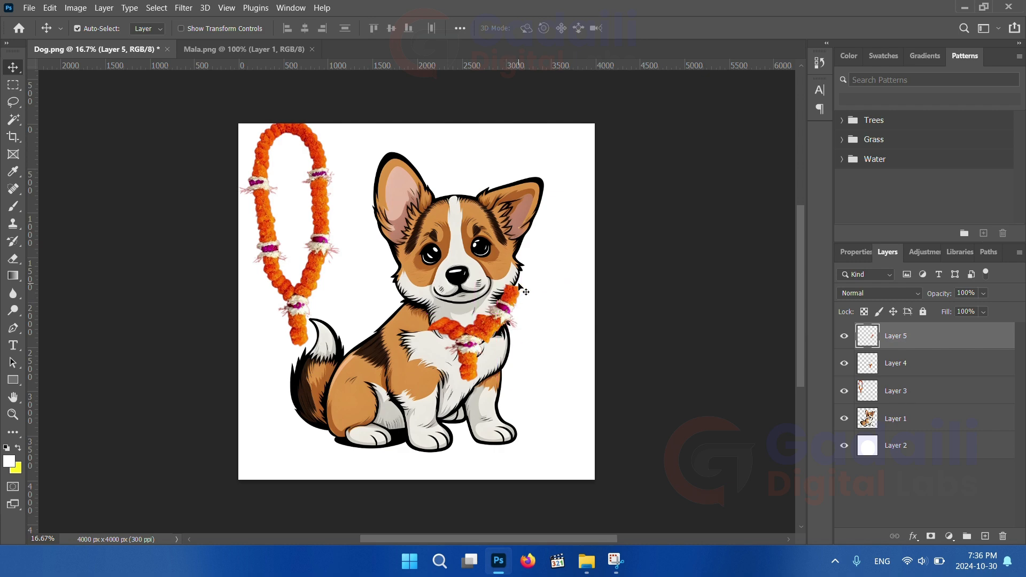
# Rotate the strand piece about another 22° clockwise and align it with the right end of the chest garland
pyautogui.hotkey('ctrl', 't')
pyautogui.moveTo(529, 267); pyautogui.dragTo(547, 280)
pyautogui.moveTo(504, 317); pyautogui.dragTo(506, 313)
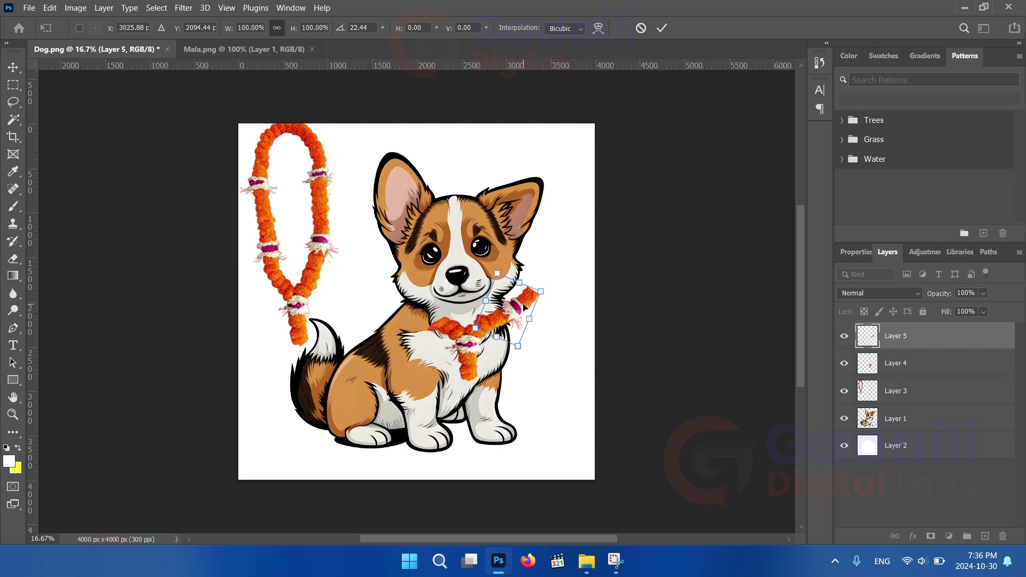
pyautogui.moveTo(524, 307); pyautogui.dragTo(518, 310)
pyautogui.click(657, 28)
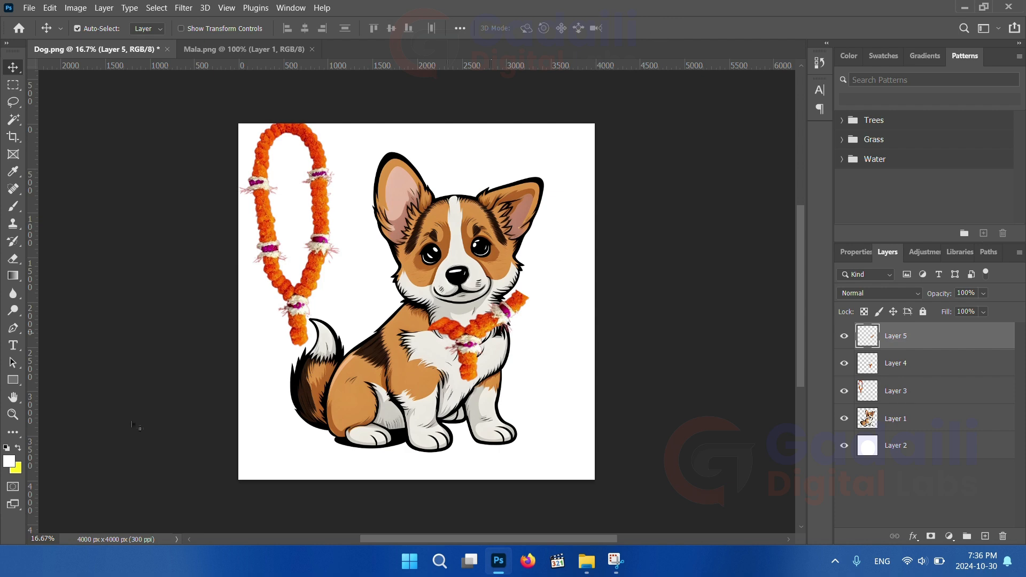
# Nudge the strand piece on Layer 5 slightly left over the right end of the chest garland
pyautogui.click(11, 416)
pyautogui.click(495, 257)
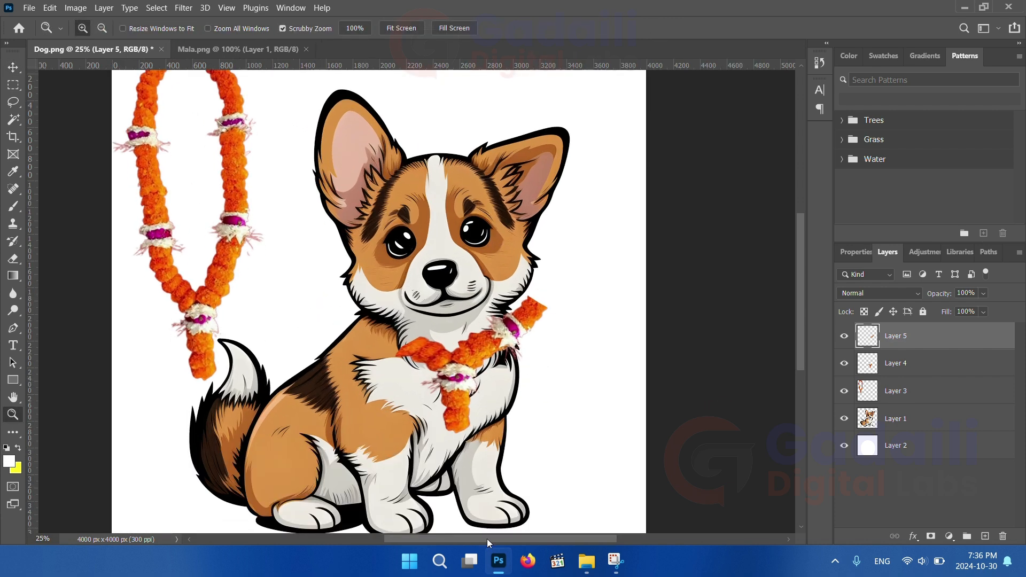
pyautogui.moveTo(486, 539); pyautogui.dragTo(482, 535)
pyautogui.click(13, 67)
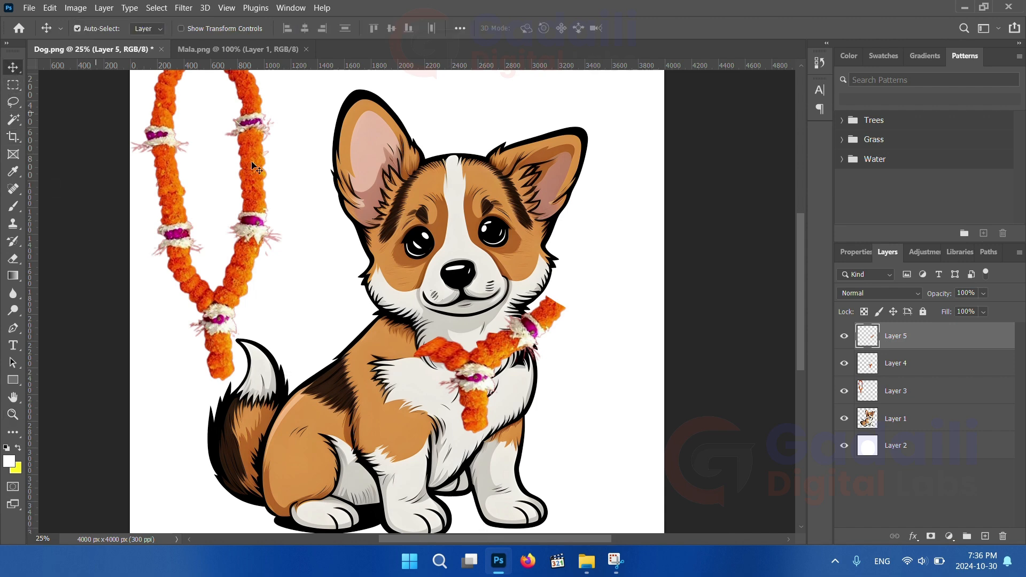
pyautogui.moveTo(528, 343); pyautogui.dragTo(547, 320)
pyautogui.rightClick(543, 315)
pyautogui.click(562, 320)
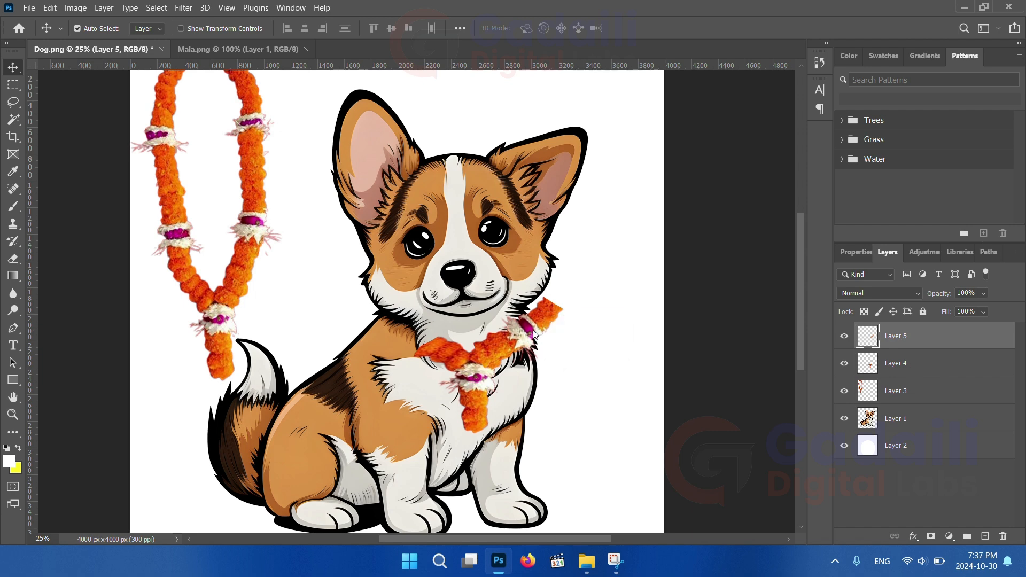
pyautogui.rightClick(533, 332)
pyautogui.click(525, 333)
pyautogui.rightClick(529, 335)
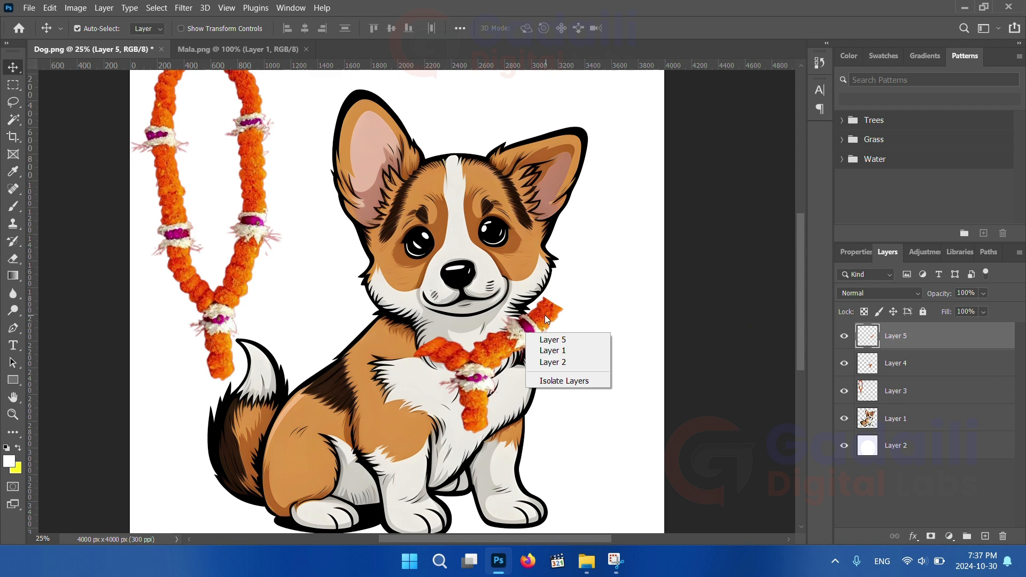
pyautogui.click(545, 316)
pyautogui.rightClick(545, 316)
pyautogui.click(545, 316)
# Warp the strand piece on Layer 5, pulling its upper right corner and right edge inward toward the dog's neck
pyautogui.hotkey('ctrl', 't')
pyautogui.rightClick(543, 324)
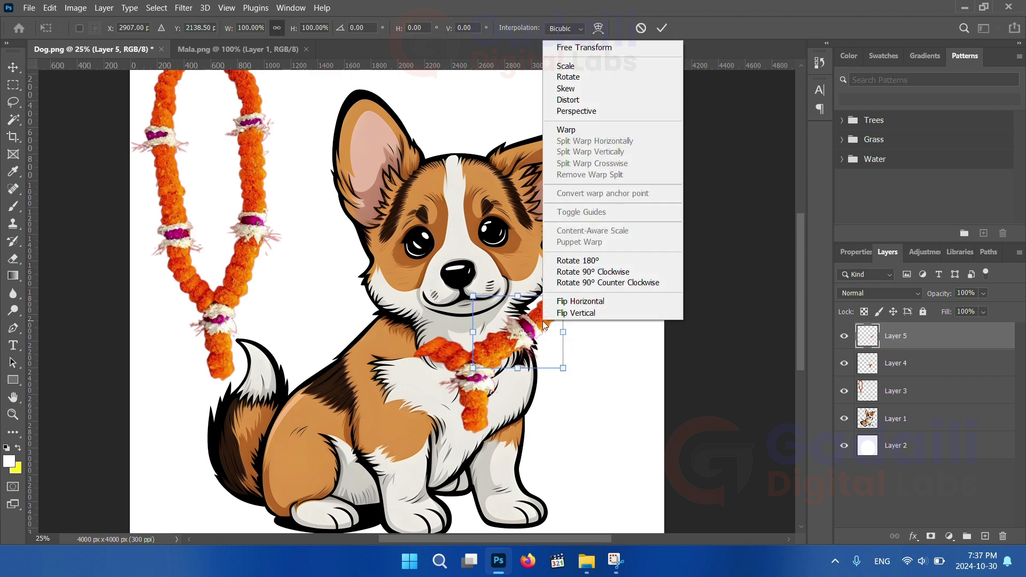
pyautogui.click(579, 127)
pyautogui.moveTo(563, 296); pyautogui.dragTo(527, 306)
pyautogui.moveTo(564, 346); pyautogui.dragTo(539, 354)
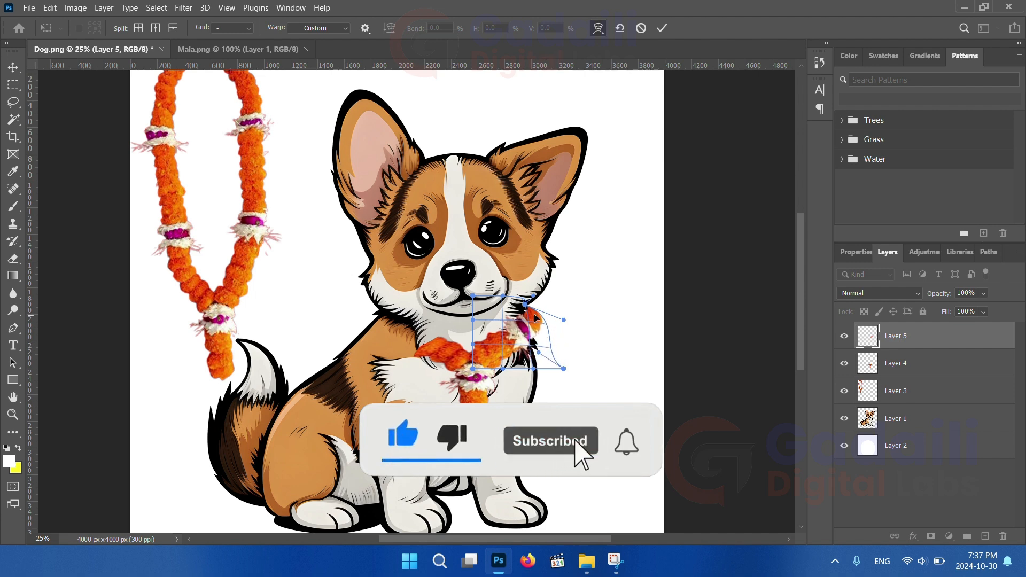
pyautogui.moveTo(525, 307); pyautogui.dragTo(523, 326)
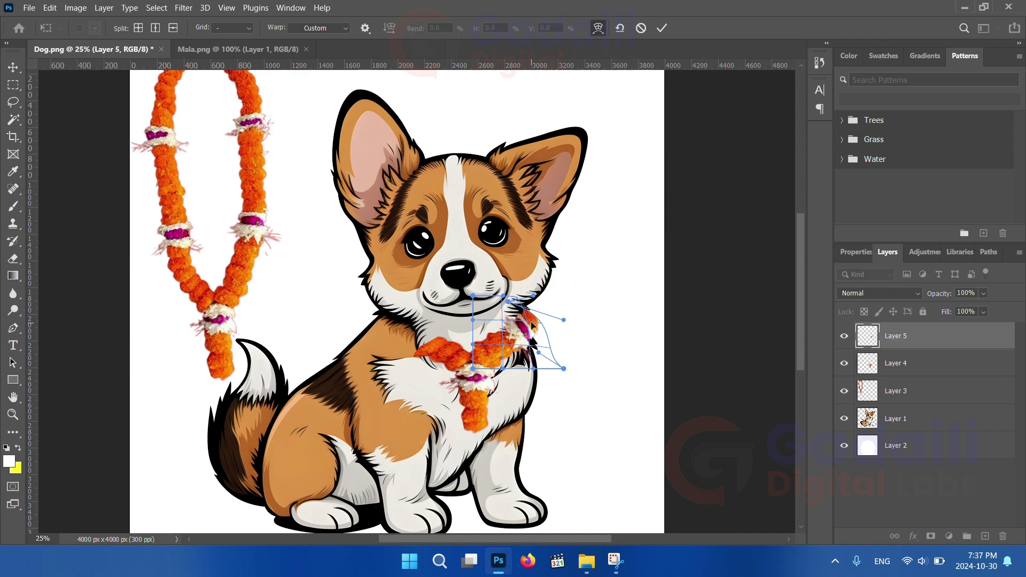
# Pull the lower corners of the strand piece's warp upward, refine its upper and right edges, and apply the warp
pyautogui.moveTo(475, 368); pyautogui.dragTo(482, 341)
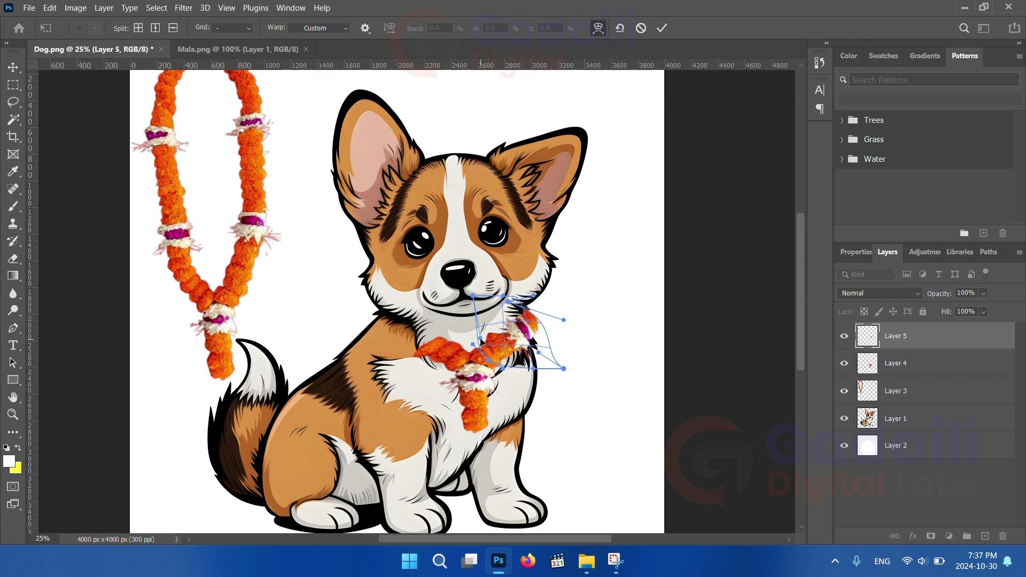
pyautogui.moveTo(564, 369); pyautogui.dragTo(555, 355)
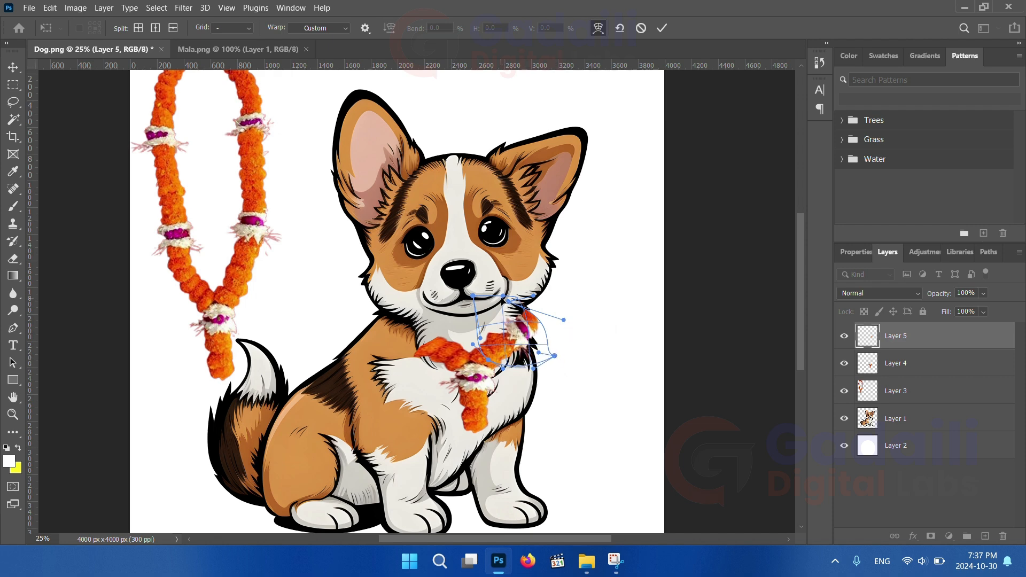
pyautogui.moveTo(504, 298); pyautogui.dragTo(500, 291)
pyautogui.moveTo(555, 357); pyautogui.dragTo(556, 327)
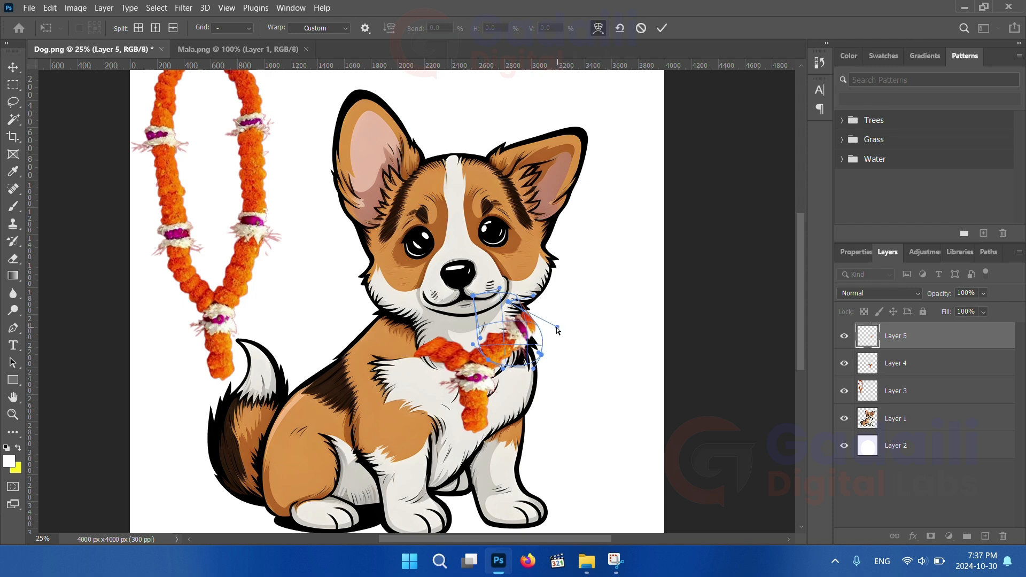
pyautogui.click(662, 28)
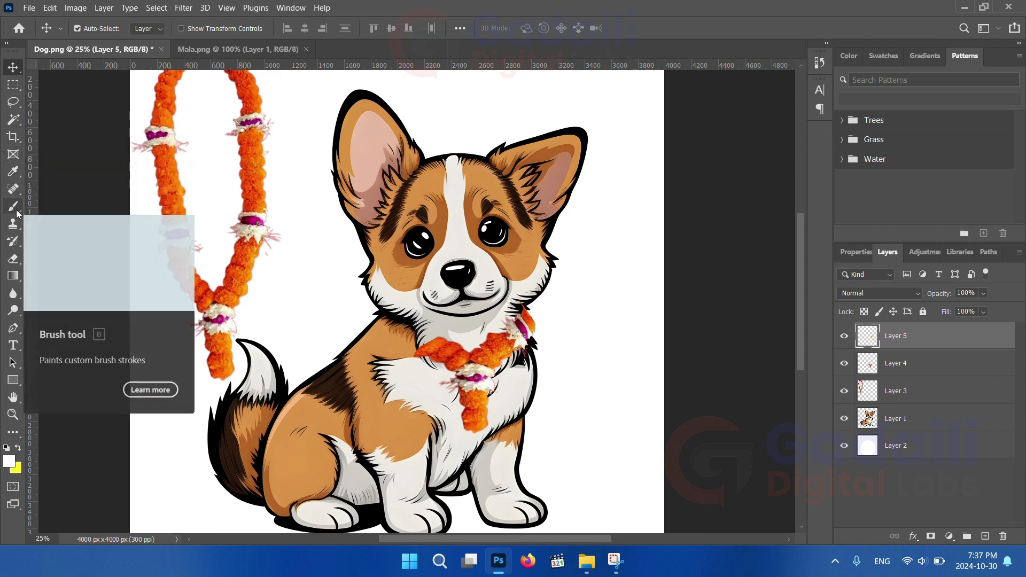
# Use the Eraser on stray fringe at the upper end of the strand piece on Layer 5
pyautogui.click(13, 259)
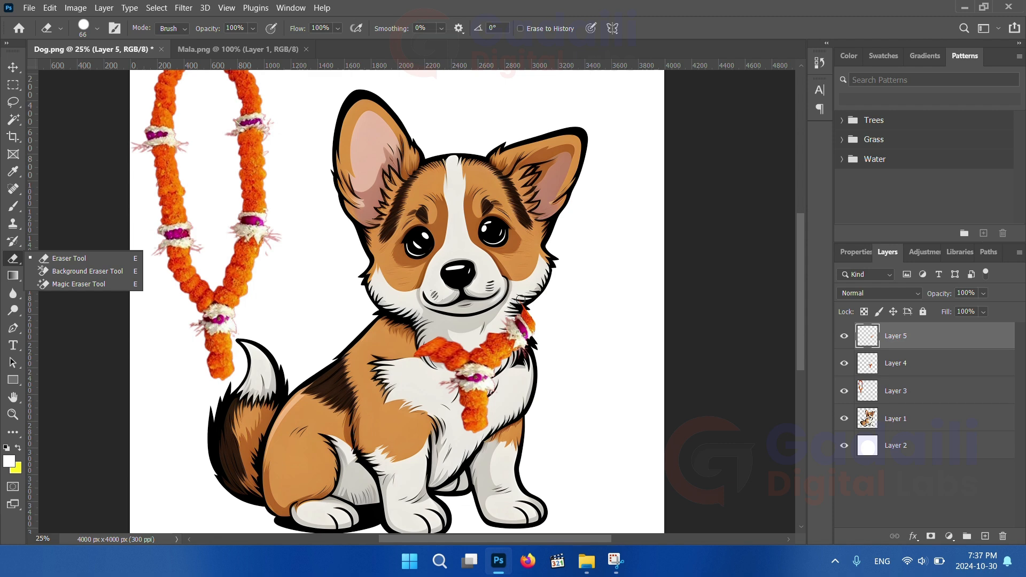
pyautogui.click(520, 299)
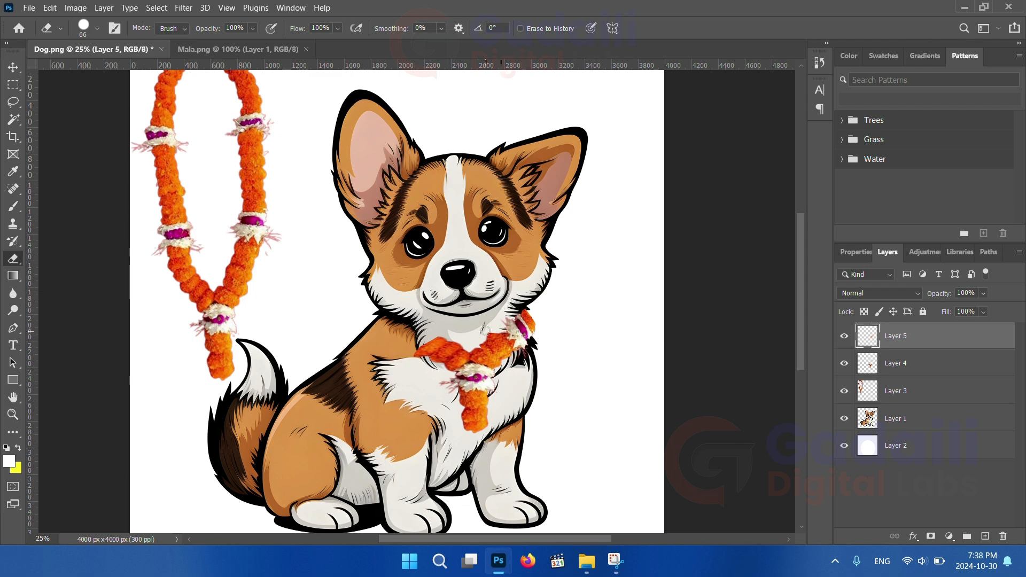
pyautogui.click(908, 365)
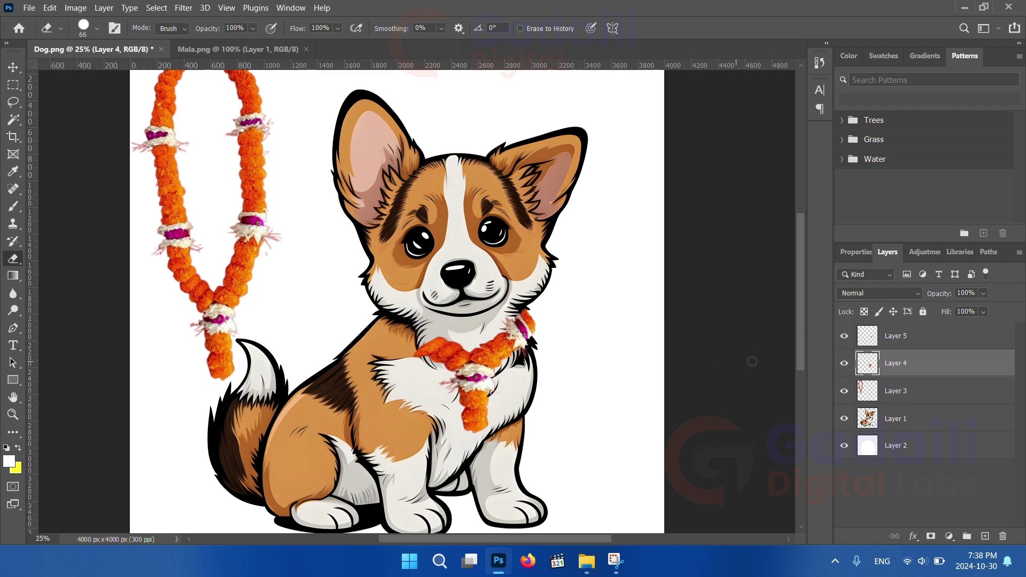
pyautogui.click(878, 338)
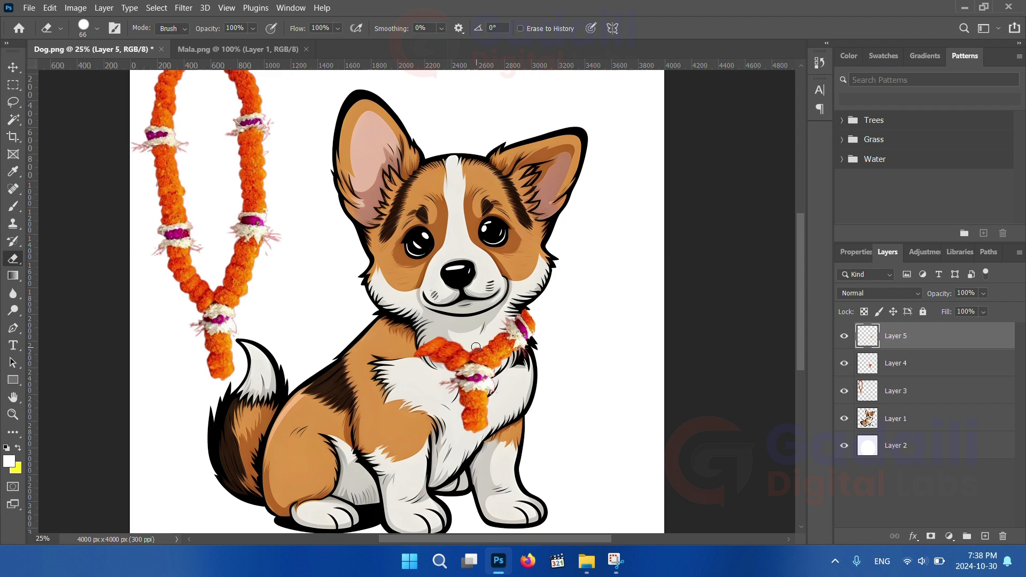
pyautogui.click(890, 366)
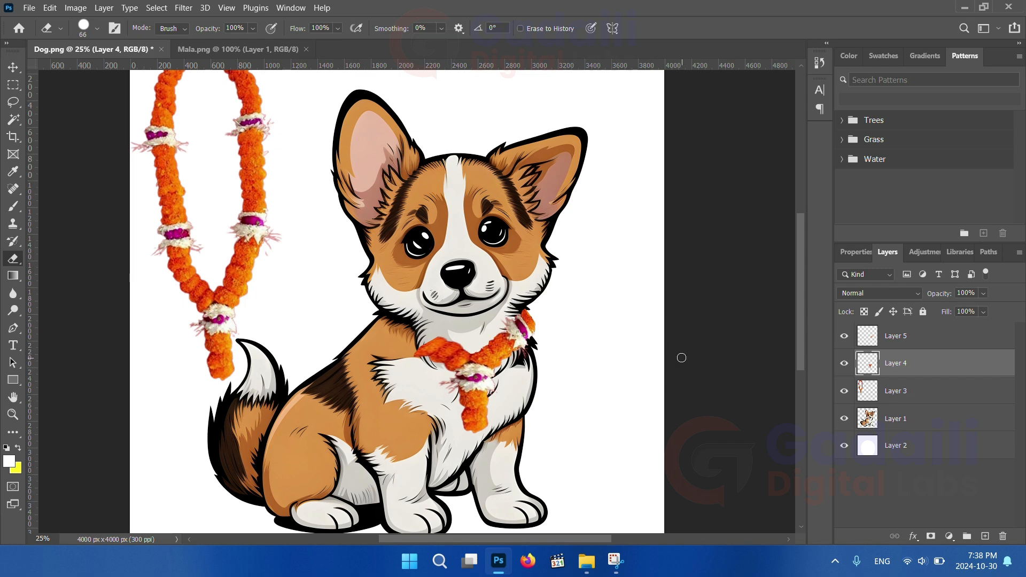
pyautogui.click(13, 67)
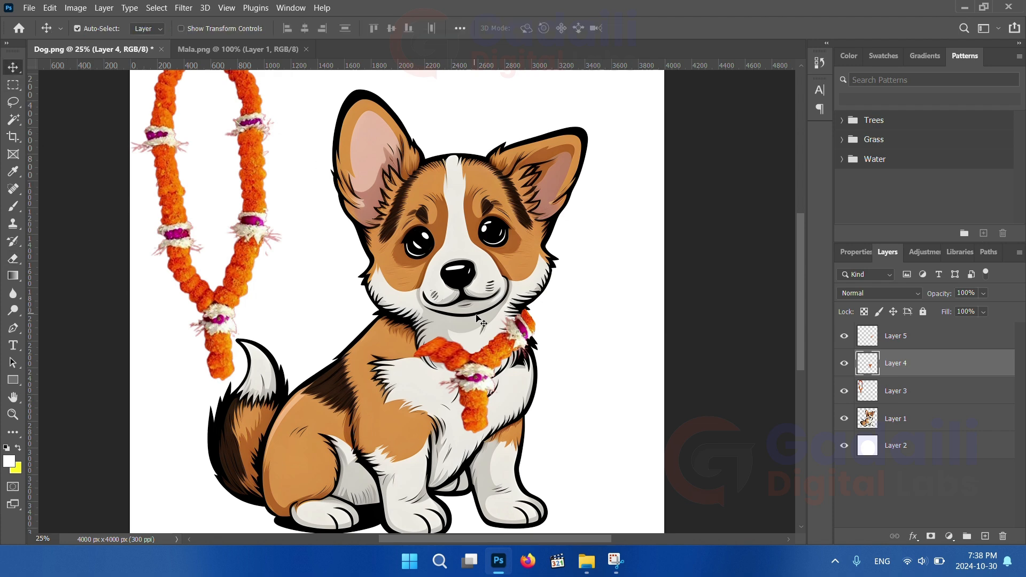
# Enlarge the strand piece on Layer 5 slightly and rotate it a little to follow the side of the neck
pyautogui.click(898, 337)
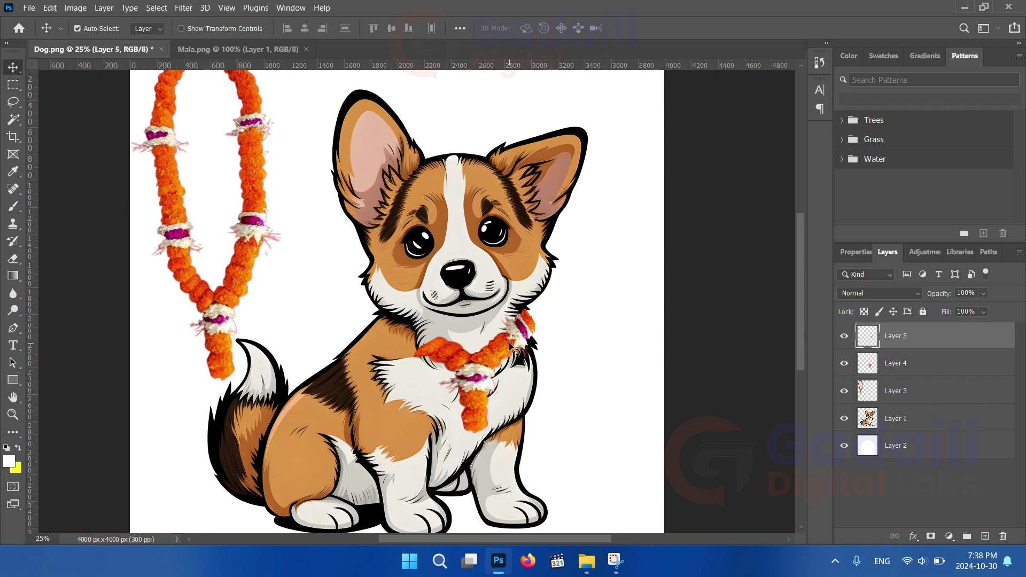
pyautogui.hotkey('ctrl', 't')
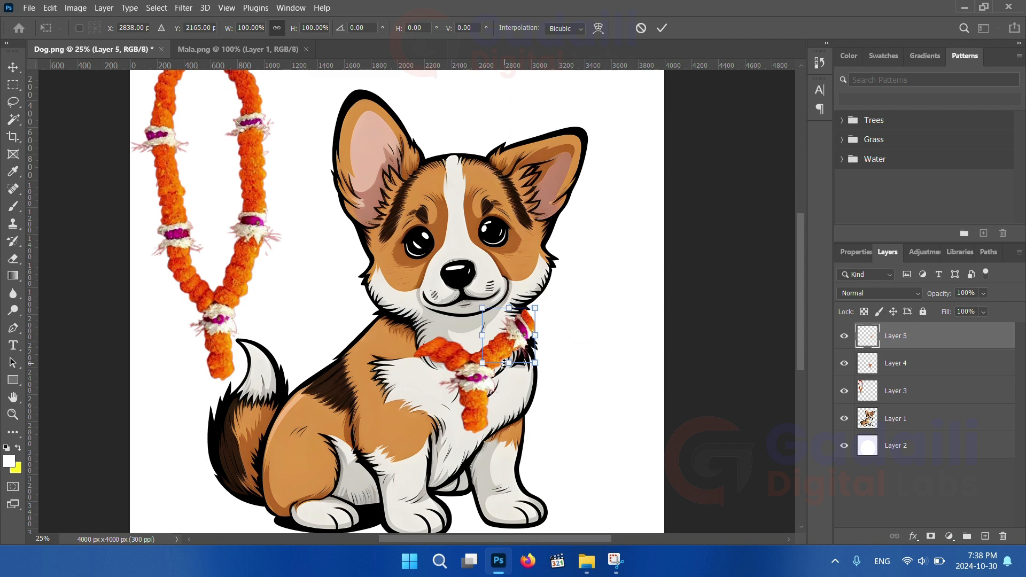
pyautogui.moveTo(534, 308); pyautogui.dragTo(547, 303)
pyautogui.moveTo(546, 362); pyautogui.dragTo(566, 321)
pyautogui.click(661, 29)
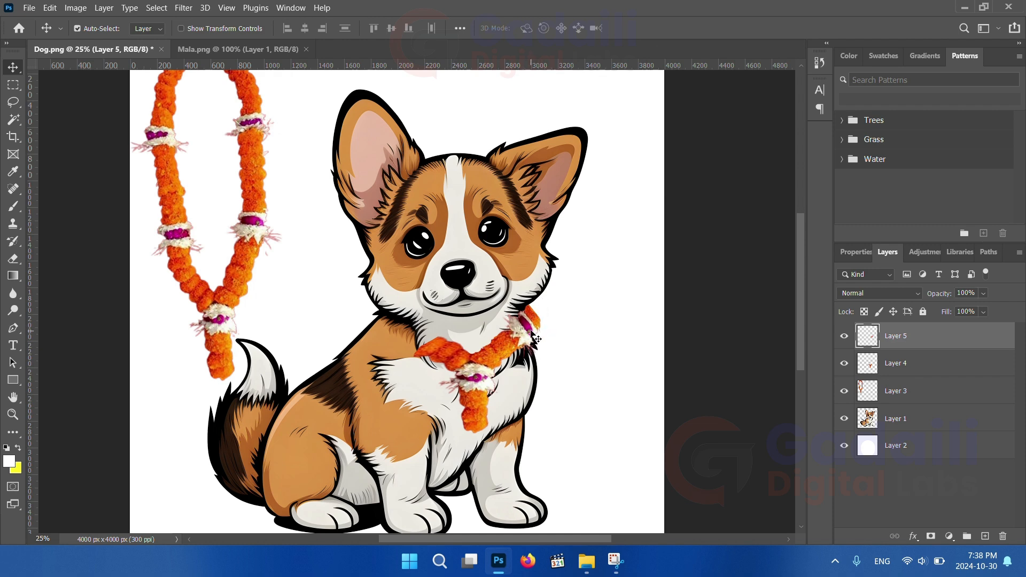
# Warp the strand piece again, stretching its upper right corner outward and tucking its lower right edge inside the neck outline
pyautogui.hotkey('ctrl', 't')
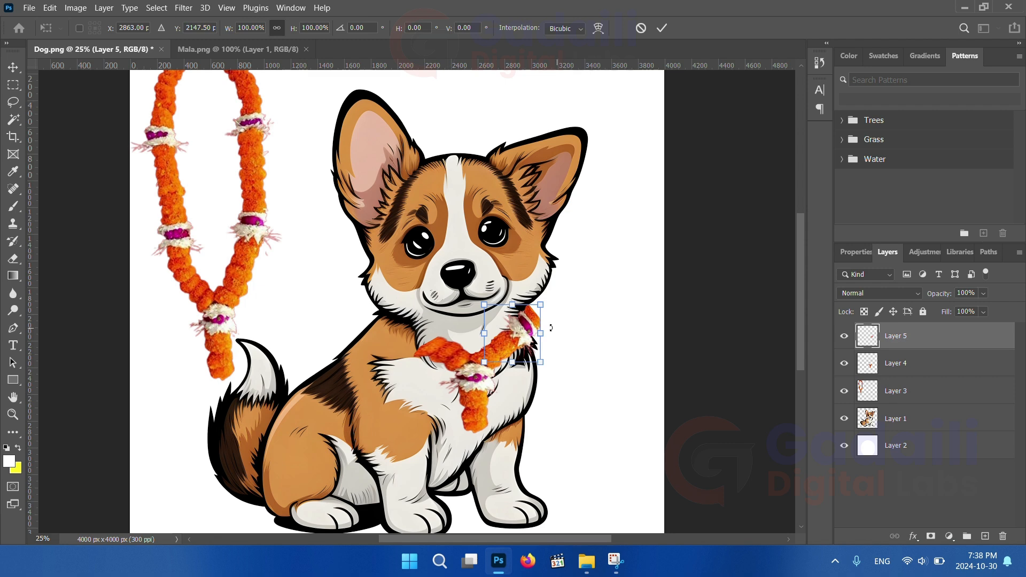
pyautogui.rightClick(532, 331)
pyautogui.click(573, 138)
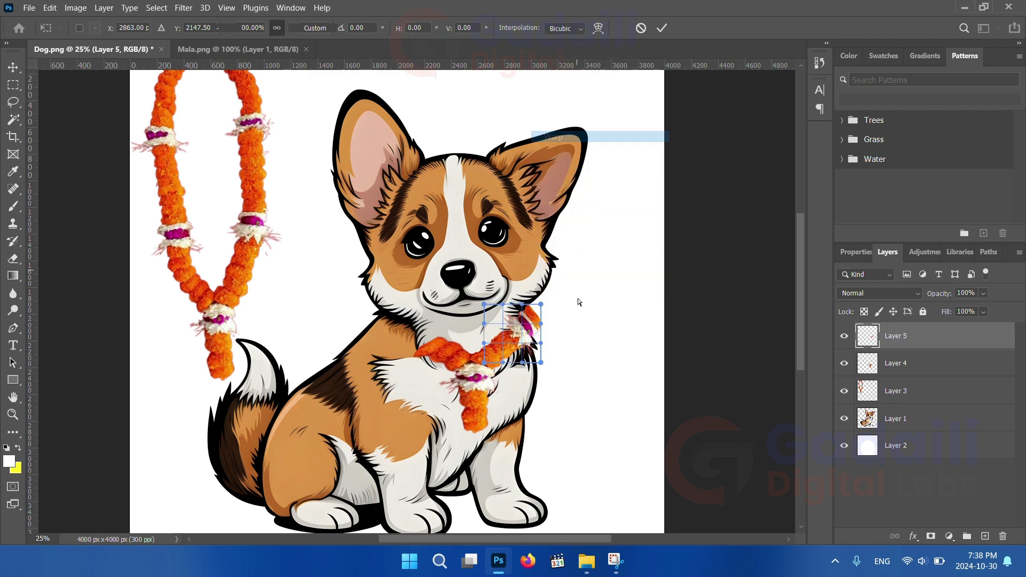
pyautogui.moveTo(540, 324); pyautogui.dragTo(545, 307)
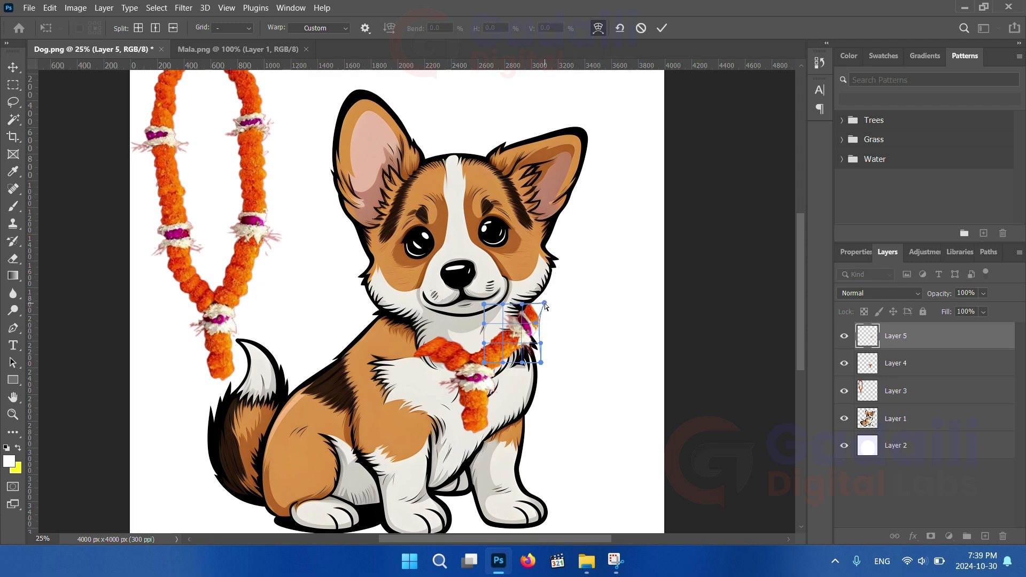
pyautogui.moveTo(541, 366); pyautogui.dragTo(536, 344)
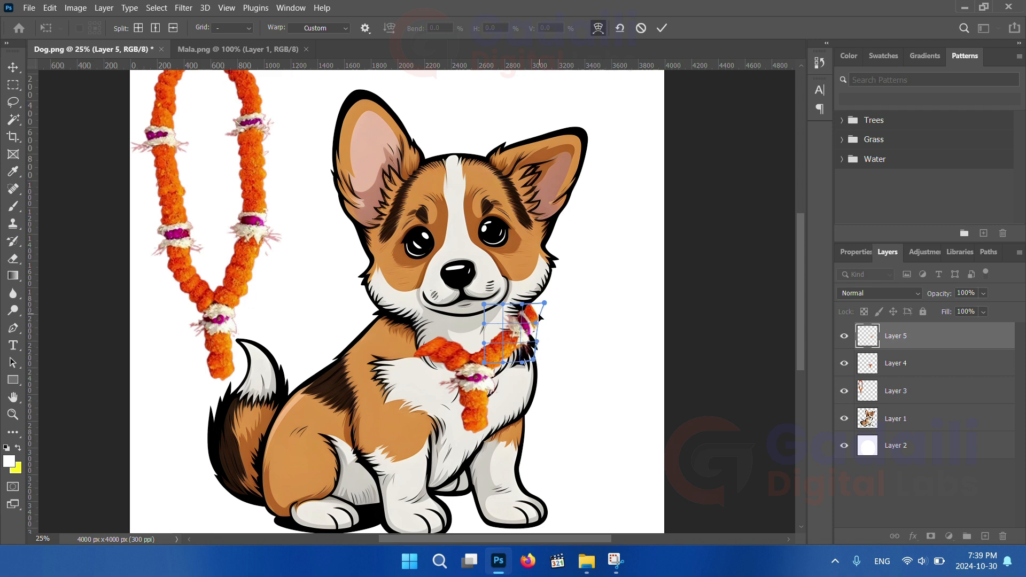
pyautogui.moveTo(537, 322); pyautogui.dragTo(535, 329)
pyautogui.click(662, 28)
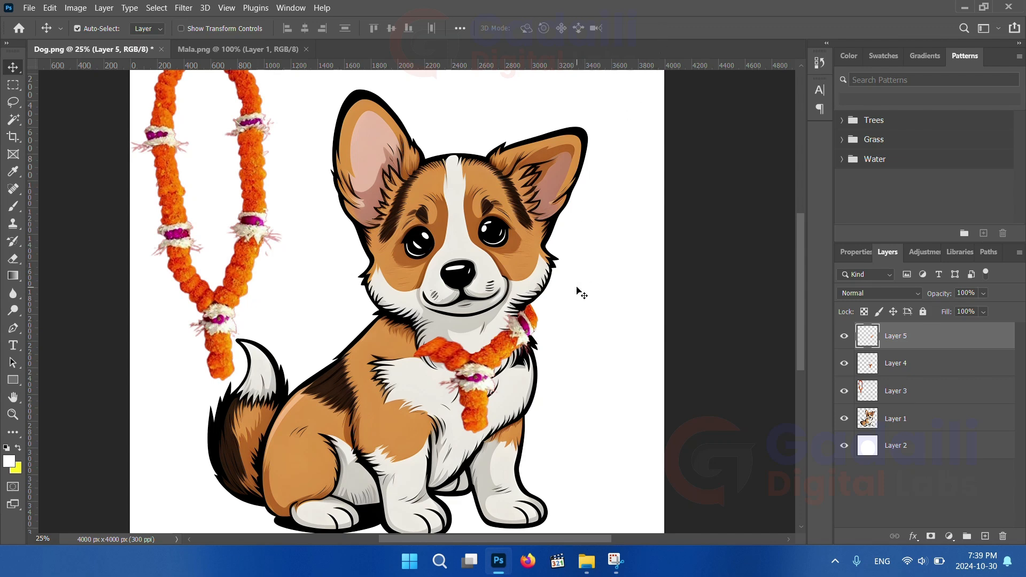
# Try a horizontally flipped duplicate of the Layer 5 strand piece at the left end of the chest garland
pyautogui.keyDown('alt'); pyautogui.moveTo(507, 350); pyautogui.dragTo(413, 342); pyautogui.keyUp('alt')
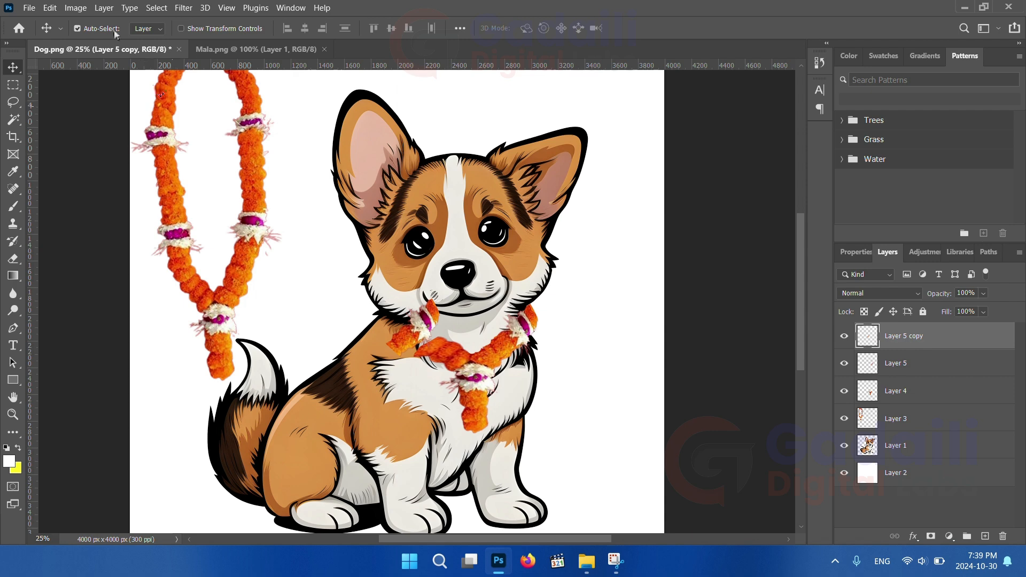
pyautogui.click(50, 7)
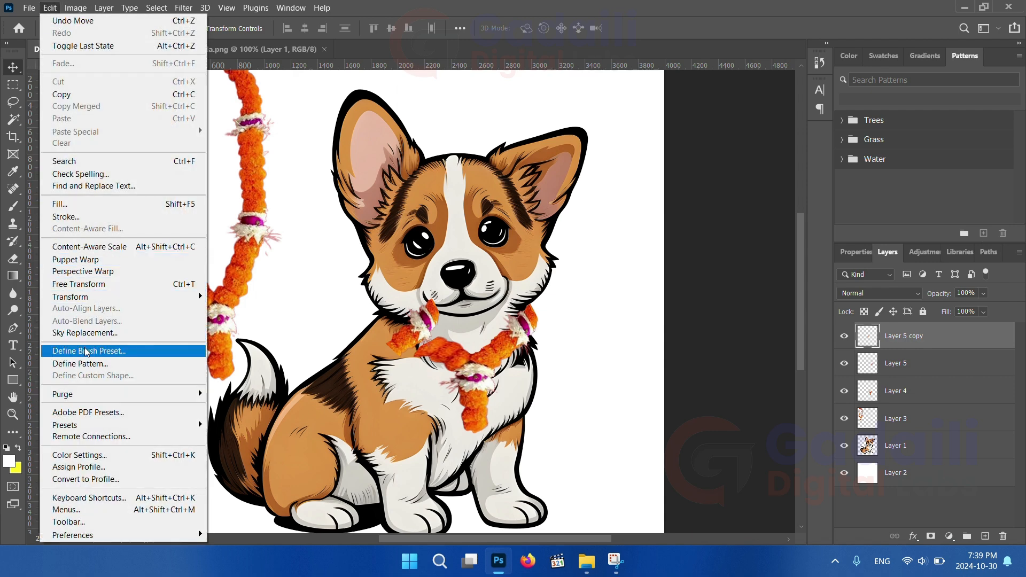
pyautogui.moveTo(90, 301)
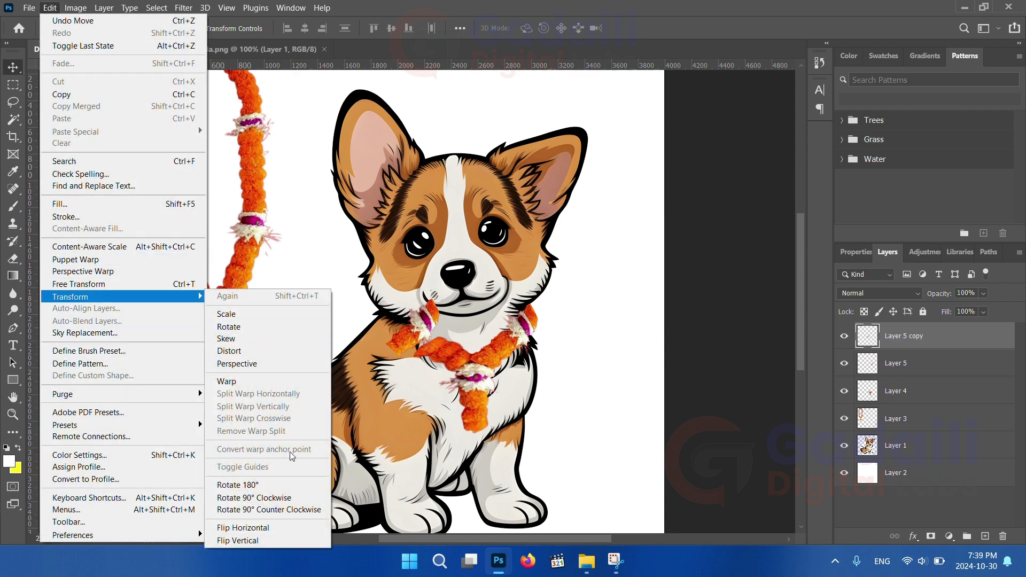
pyautogui.click(253, 528)
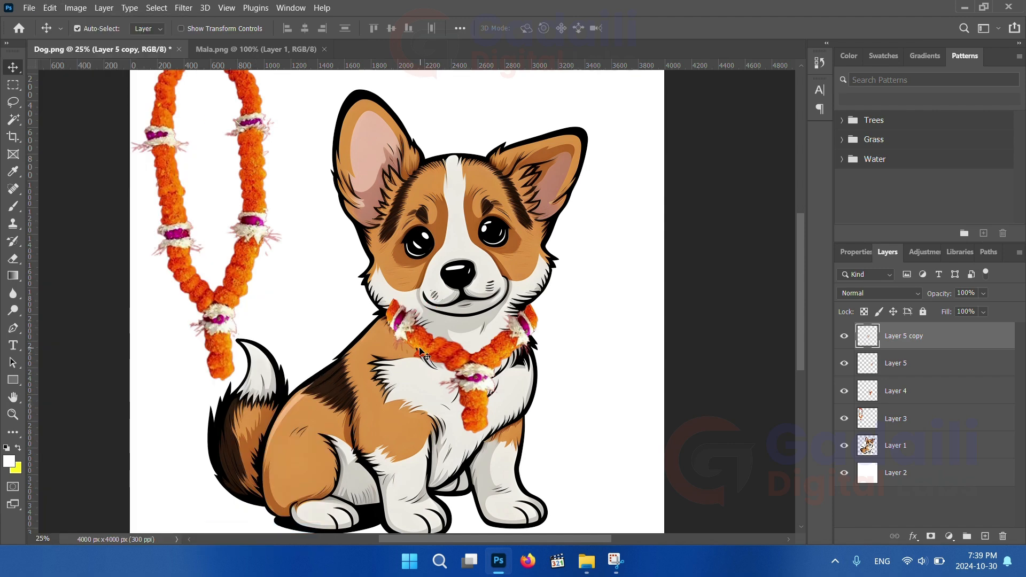
pyautogui.moveTo(421, 343); pyautogui.dragTo(434, 350)
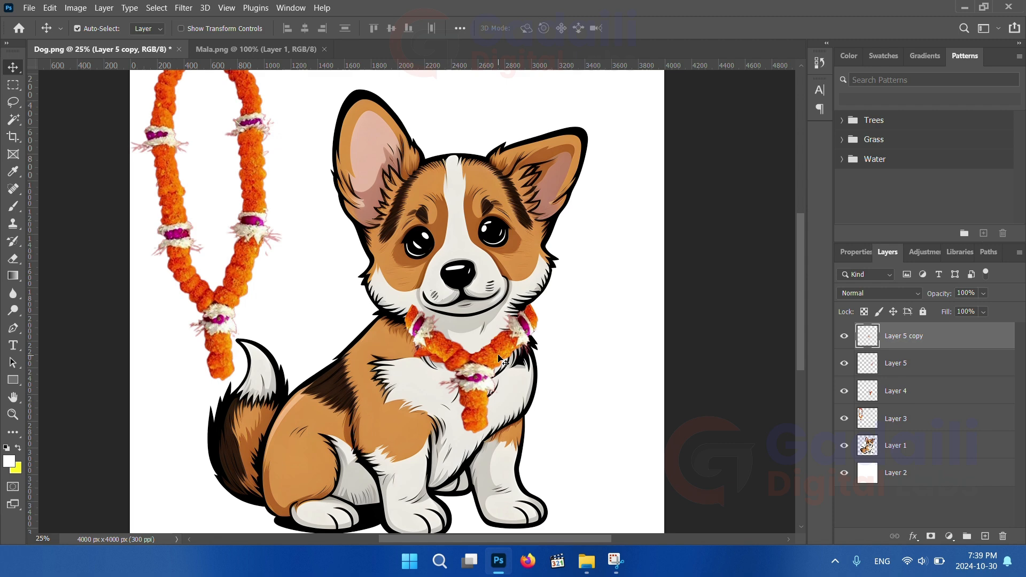
# Try rotating the flipped copy to -8.42° and shifting it slightly down, and delete the Layer 5 copy layer
pyautogui.hotkey('ctrl', 't')
pyautogui.moveTo(504, 310); pyautogui.dragTo(499, 298)
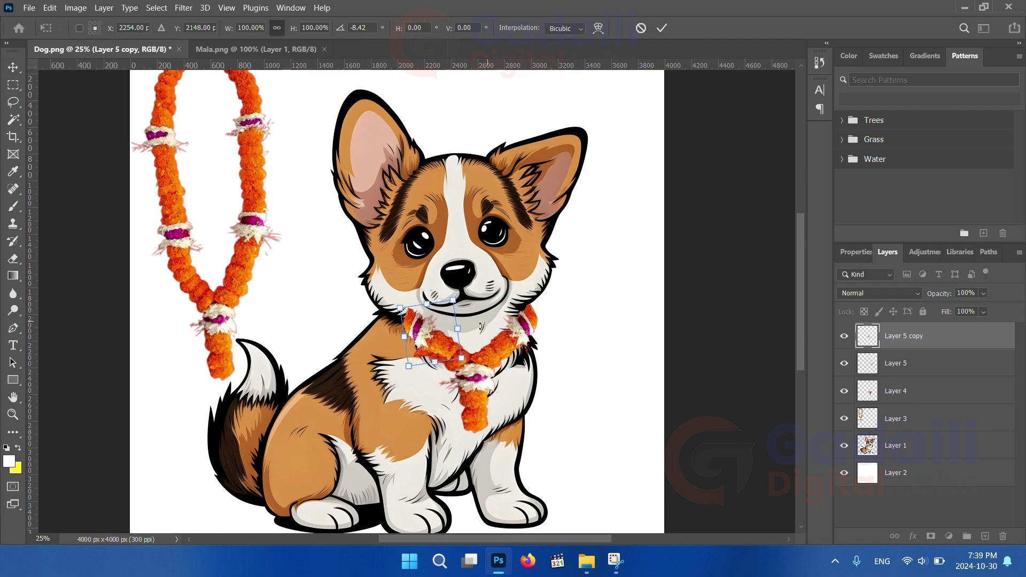
pyautogui.moveTo(440, 344); pyautogui.dragTo(438, 350)
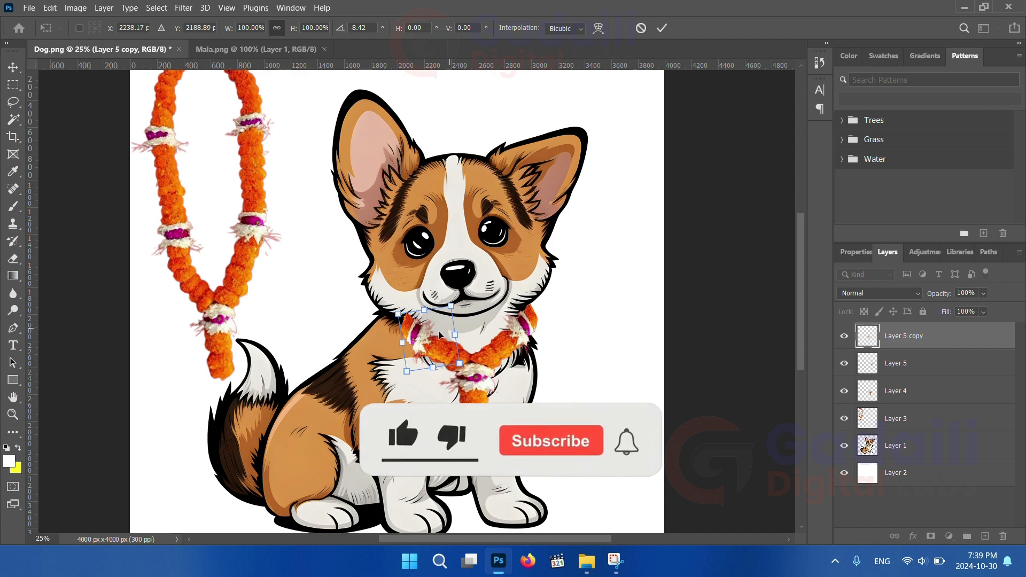
pyautogui.click(661, 27)
pyautogui.moveTo(942, 337); pyautogui.dragTo(1004, 536)
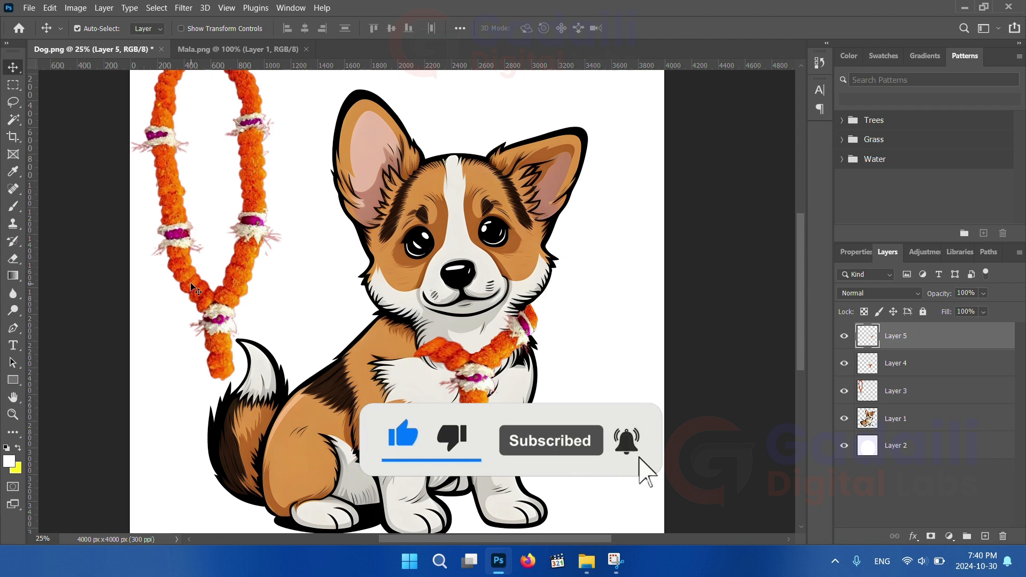
# Lasso the lower right strand of the Mala garland with its flower band and copy it from Layer 3 to a new layer
pyautogui.click(12, 101)
pyautogui.moveTo(280, 159)
pyautogui.mouseDown()
pyautogui.moveTo(233, 165)
pyautogui.moveTo(216, 247)
pyautogui.mouseUp()
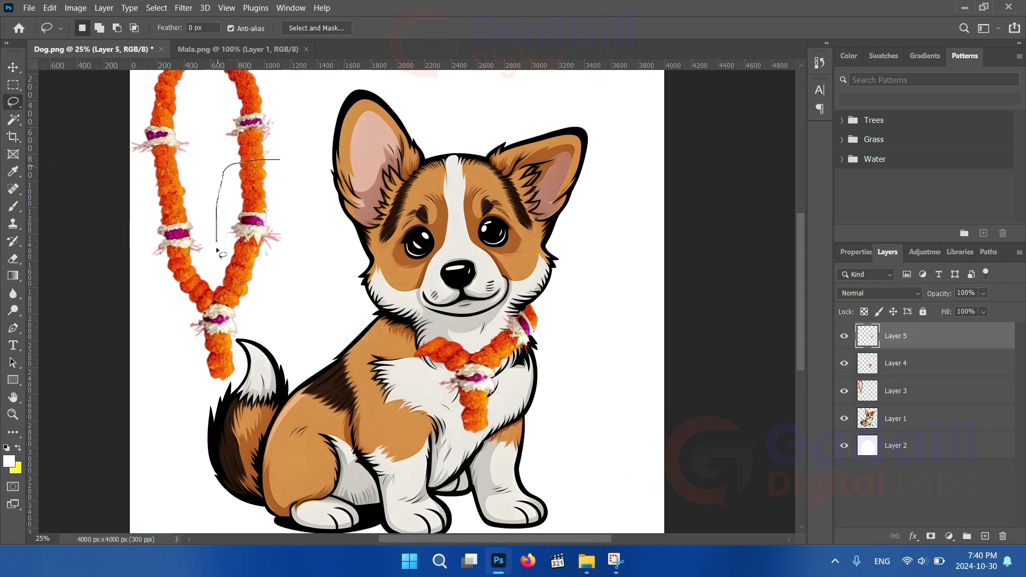
pyautogui.moveTo(223, 286)
pyautogui.mouseDown()
pyautogui.moveTo(250, 301)
pyautogui.moveTo(264, 275)
pyautogui.moveTo(293, 171)
pyautogui.moveTo(294, 208)
pyautogui.mouseUp()
pyautogui.click(284, 160)
pyautogui.moveTo(284, 159)
pyautogui.mouseDown()
pyautogui.moveTo(210, 159)
pyautogui.moveTo(211, 255)
pyautogui.mouseUp()
pyautogui.moveTo(230, 295)
pyautogui.mouseDown()
pyautogui.moveTo(241, 302)
pyautogui.moveTo(270, 283)
pyautogui.moveTo(299, 234)
pyautogui.moveTo(285, 161)
pyautogui.mouseUp()
pyautogui.click(893, 393)
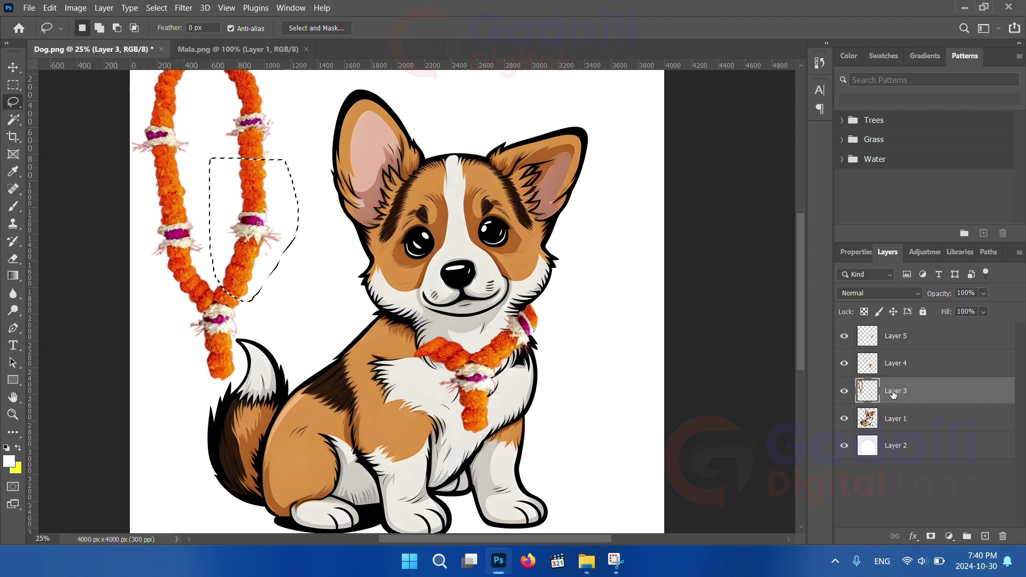
pyautogui.hotkey('ctrl', 'j')
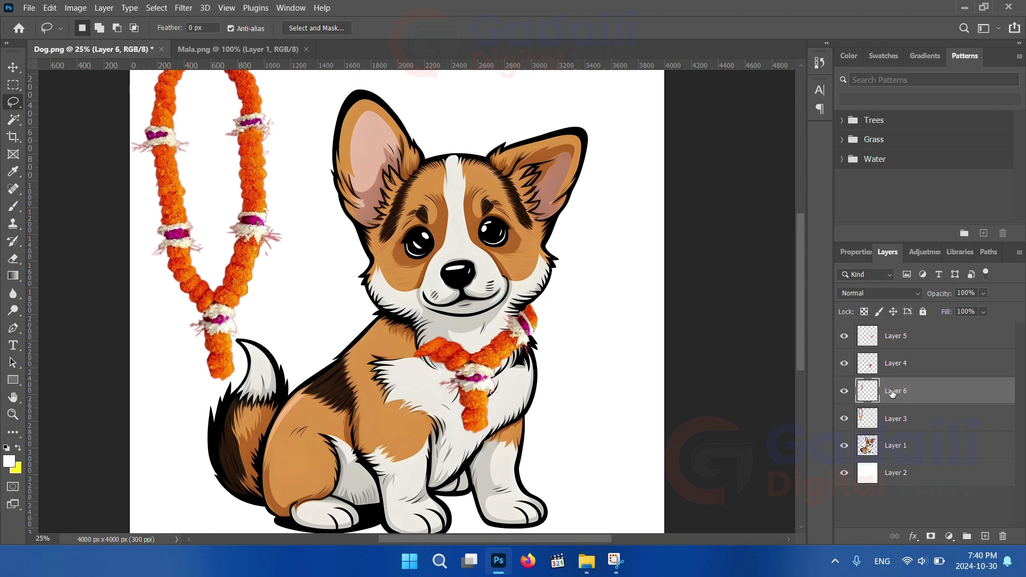
# Move the copied strand piece onto the dog's chest and flip it horizontally
pyautogui.click(13, 68)
pyautogui.moveTo(237, 256); pyautogui.dragTo(445, 345)
pyautogui.click(50, 7)
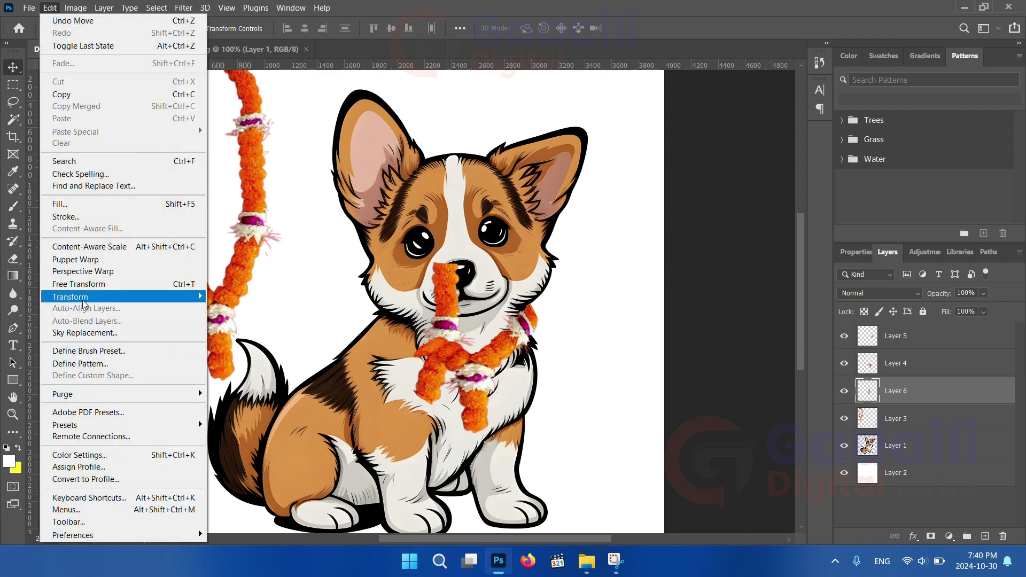
pyautogui.moveTo(80, 297)
pyautogui.click(243, 529)
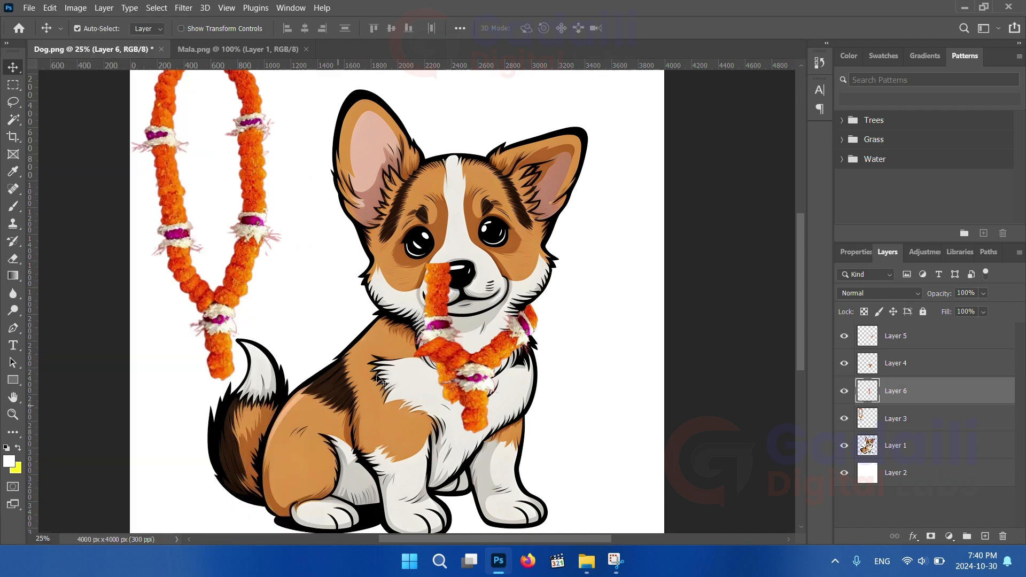
# Rotate the flipped strand, raise Layer 6 to the top of the stack, and fit the strand along the left side of the neck
pyautogui.moveTo(444, 304); pyautogui.dragTo(371, 193)
pyautogui.hotkey('ctrl', 't')
pyautogui.moveTo(361, 325); pyautogui.dragTo(378, 325)
pyautogui.press('Return')
pyautogui.moveTo(944, 396); pyautogui.dragTo(922, 334)
pyautogui.moveTo(432, 337); pyautogui.dragTo(434, 349)
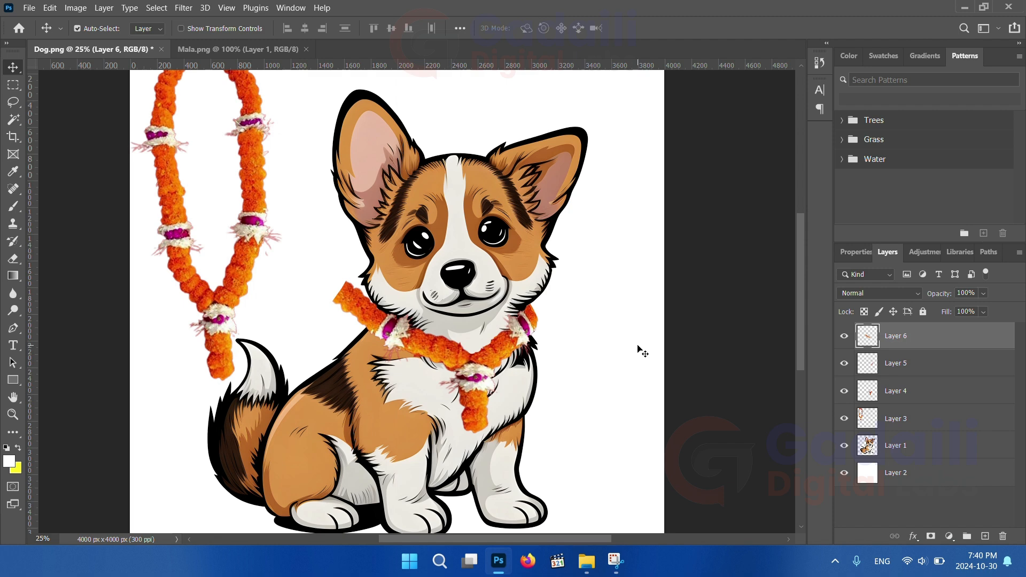
# Rotate the Layer 6 strand by 2.95° to line it up with the chest garland
pyautogui.hotkey('ctrl', 't')
pyautogui.press('Return')
pyautogui.hotkey('ctrl', 't')
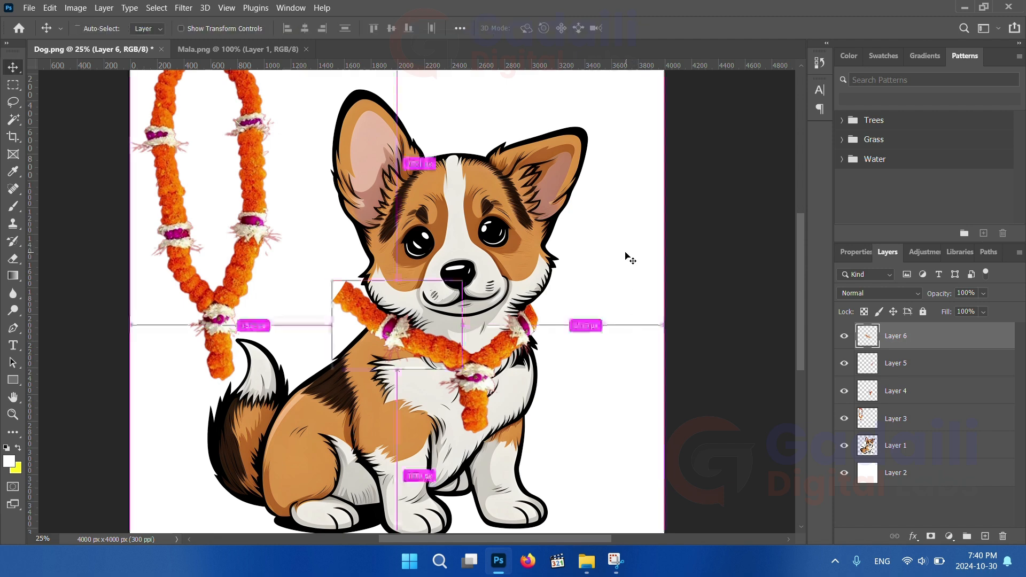
pyautogui.moveTo(522, 229); pyautogui.dragTo(505, 249)
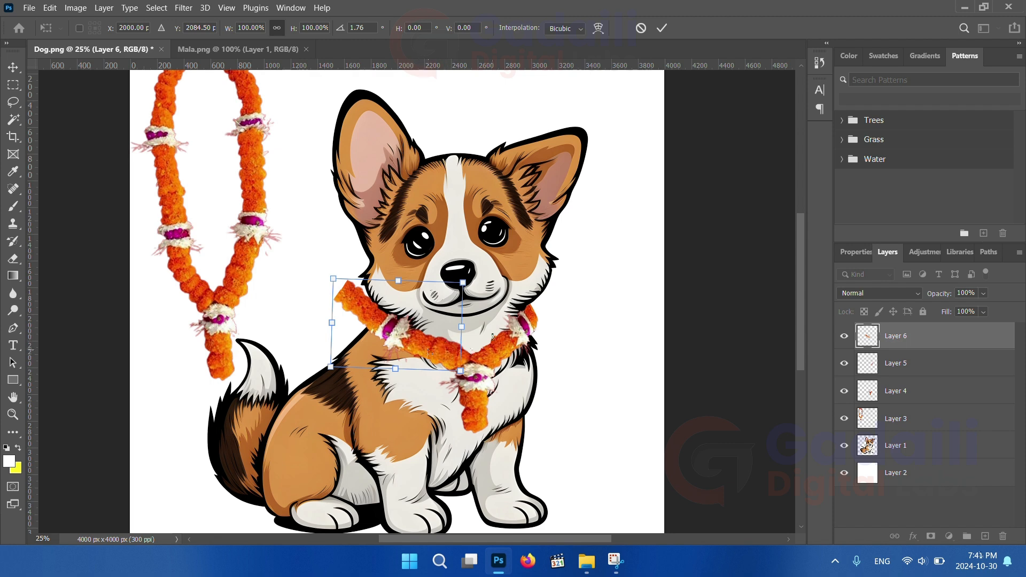
pyautogui.moveTo(496, 287); pyautogui.dragTo(497, 287)
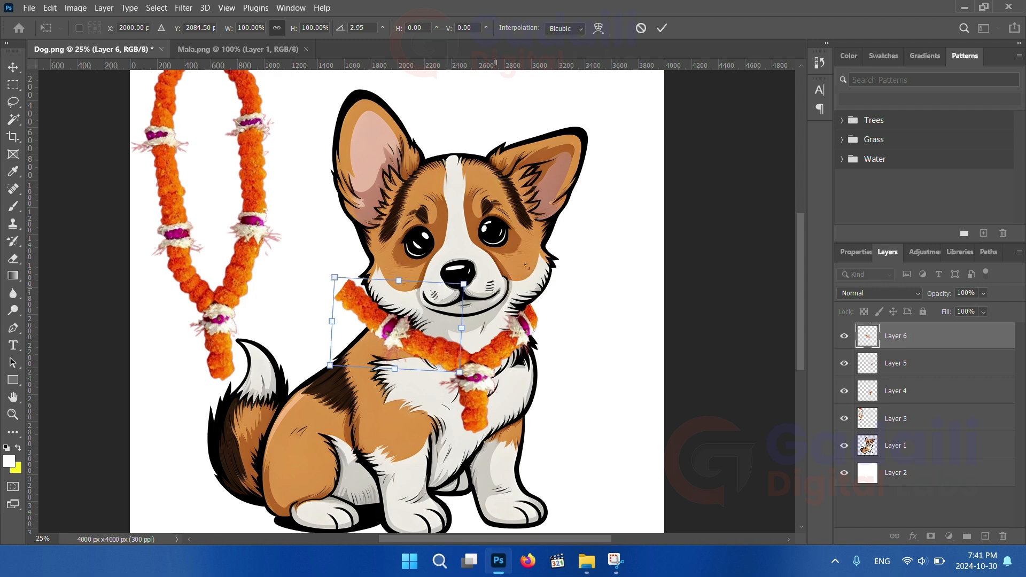
pyautogui.click(664, 29)
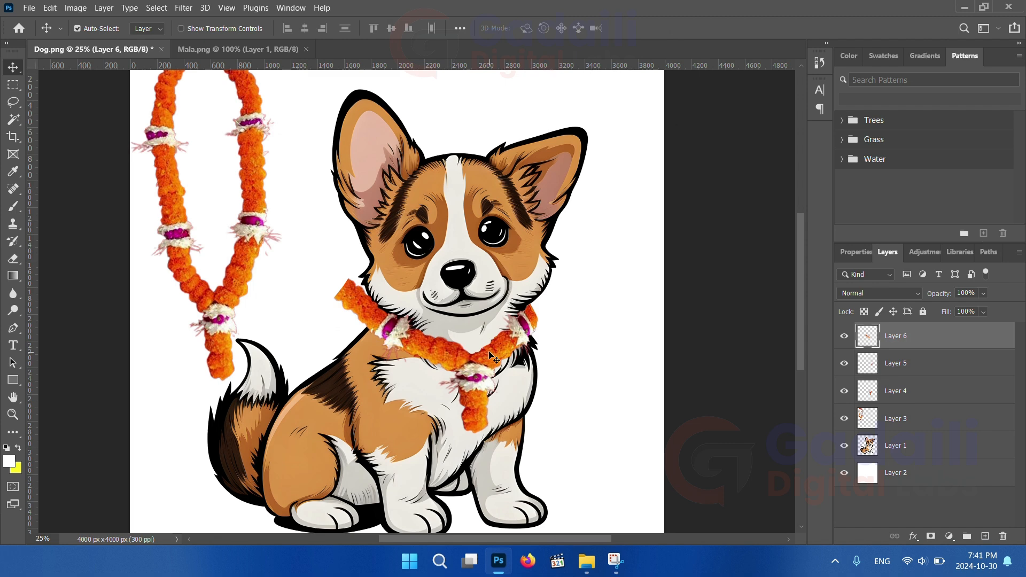
pyautogui.click(479, 394)
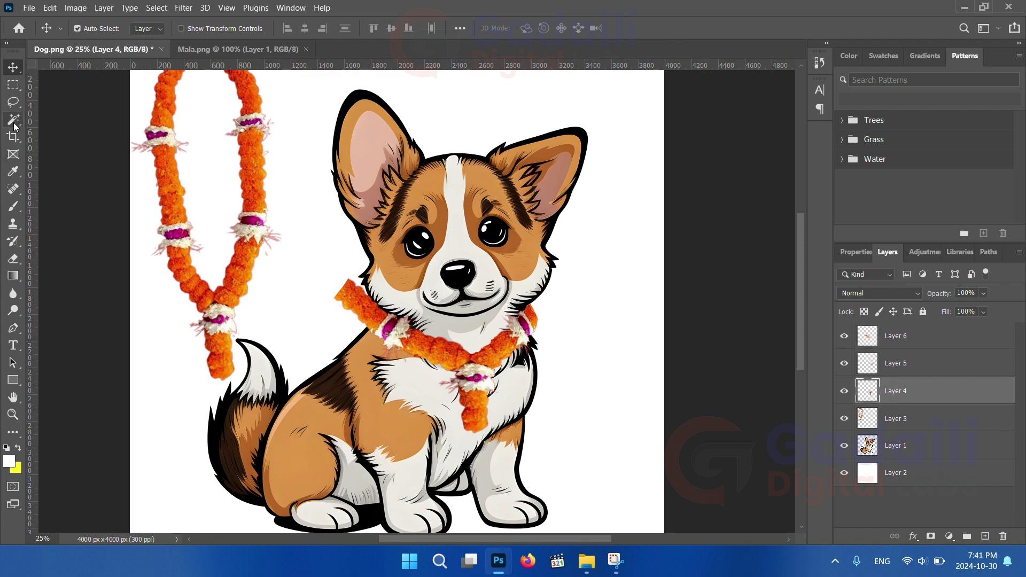
pyautogui.click(13, 259)
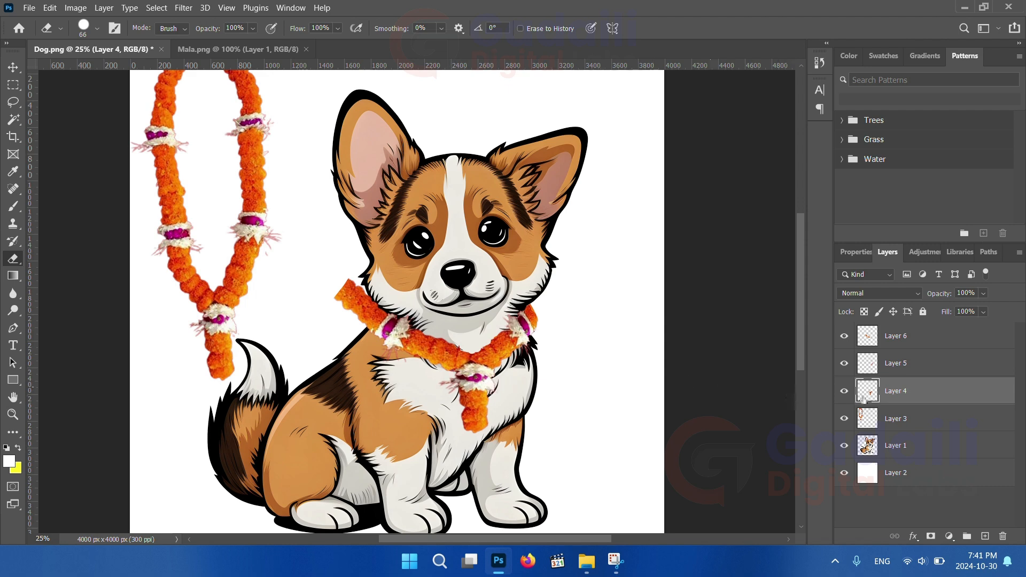
pyautogui.click(892, 347)
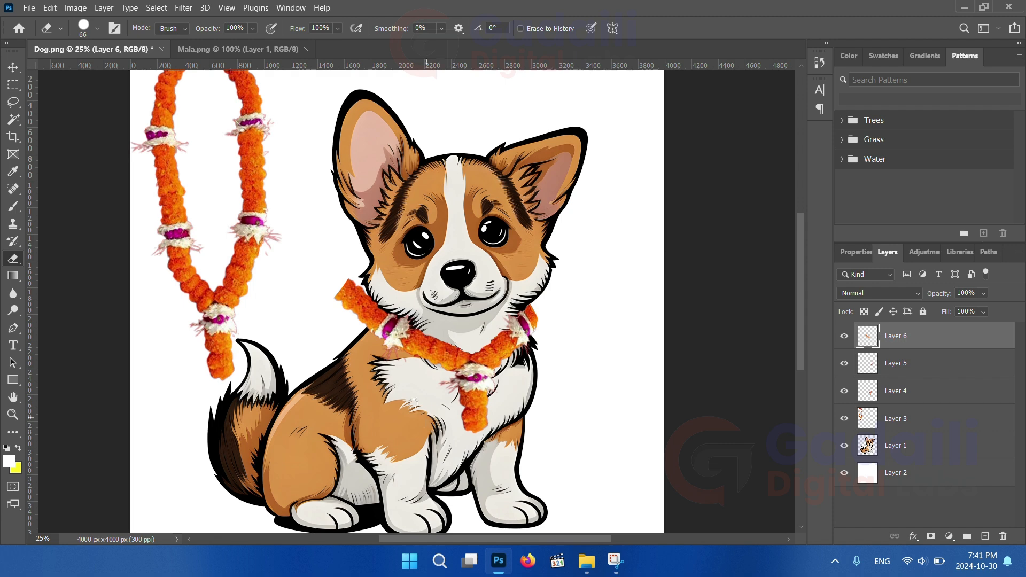
pyautogui.click(13, 67)
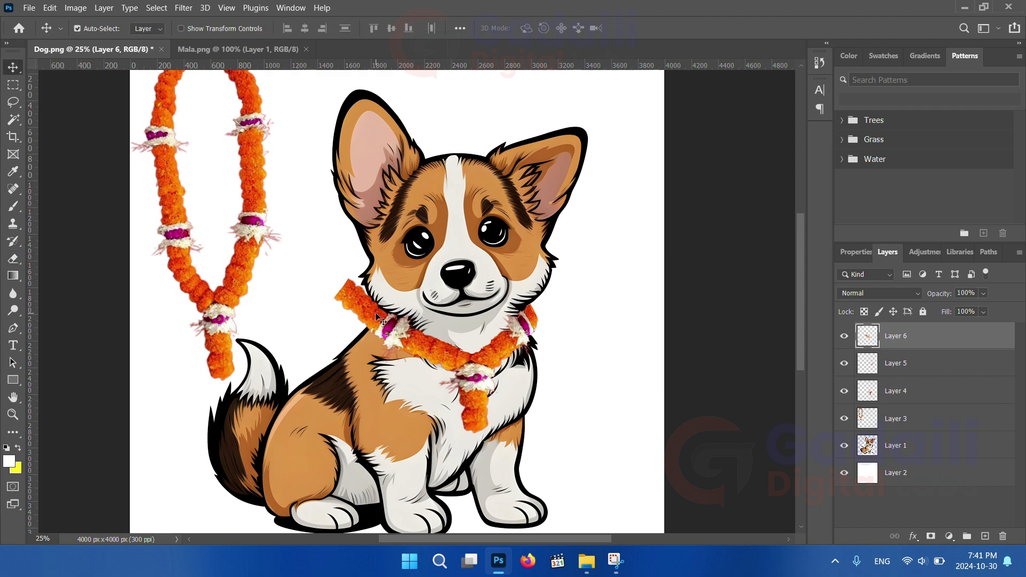
# Warp the Layer 6 strand, pulling its upper left corner and left edge inward so its end hugs the neck outline
pyautogui.hotkey('ctrl', 't')
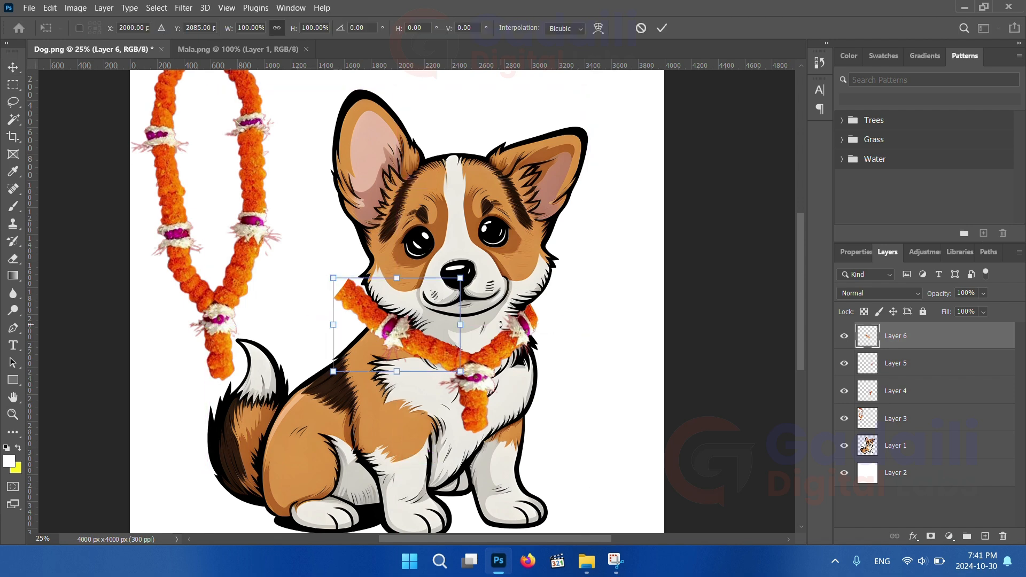
pyautogui.rightClick(392, 332)
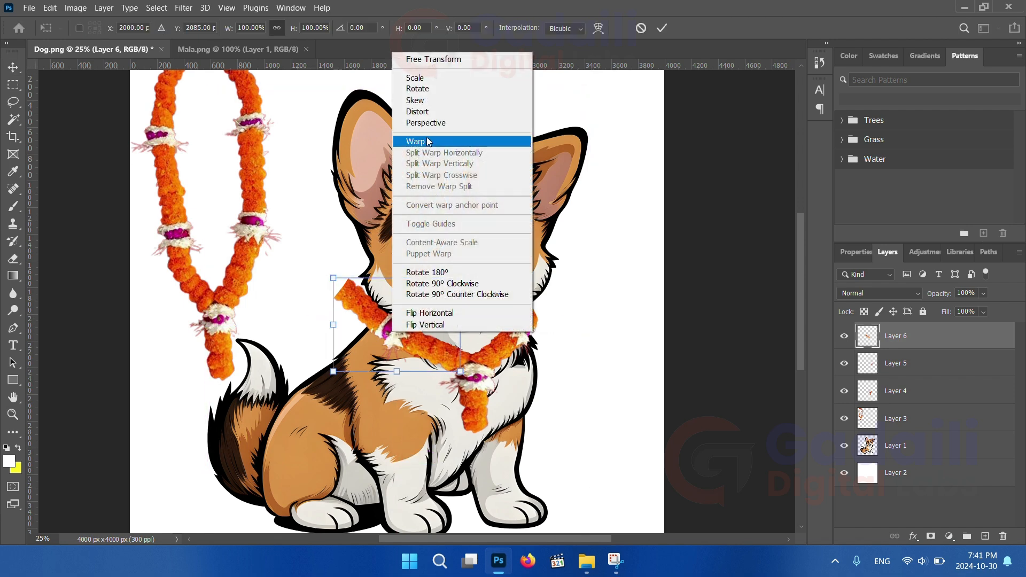
pyautogui.click(409, 140)
pyautogui.moveTo(334, 312); pyautogui.dragTo(340, 302)
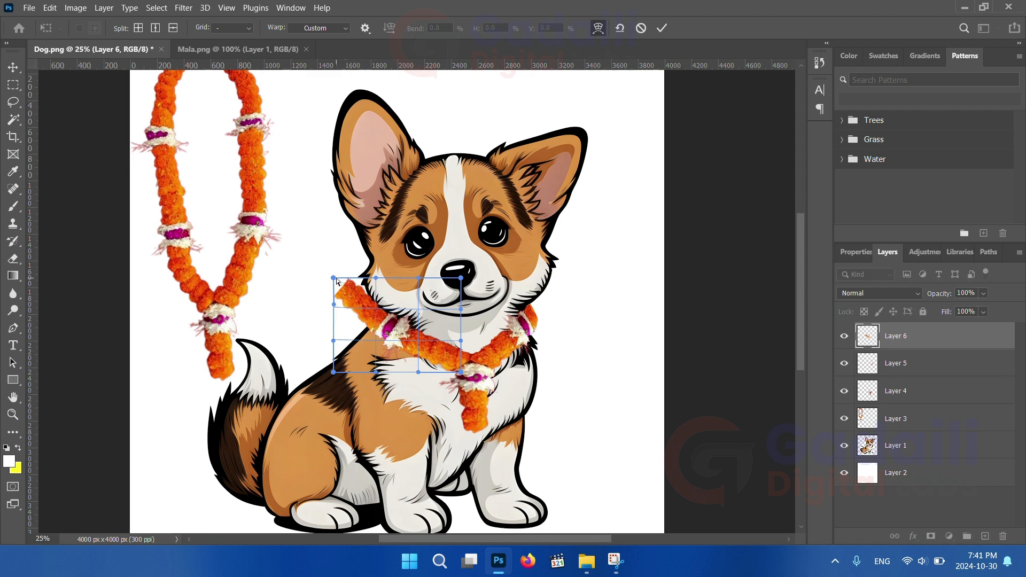
pyautogui.moveTo(334, 278); pyautogui.dragTo(353, 293)
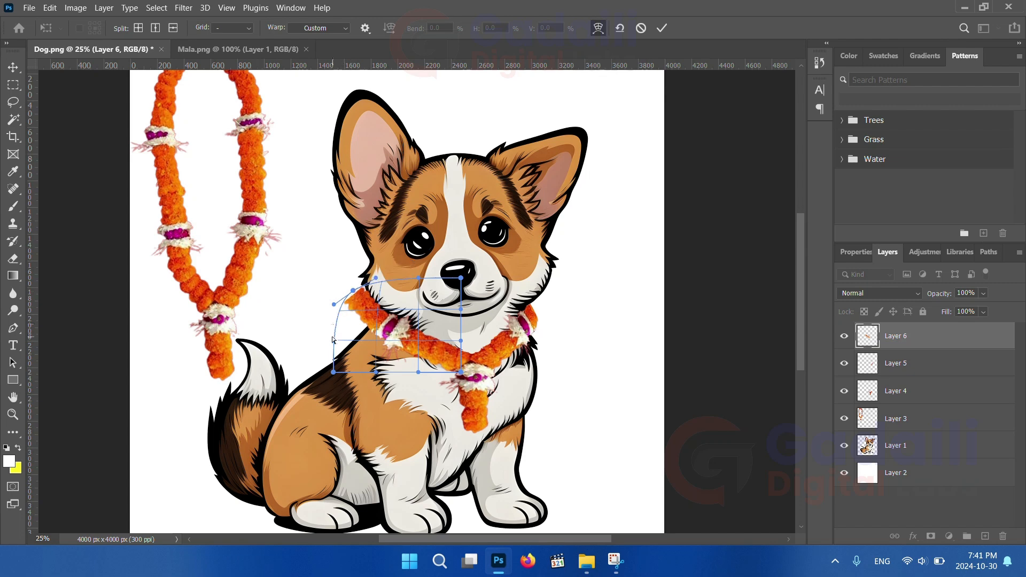
pyautogui.moveTo(335, 342); pyautogui.dragTo(357, 307)
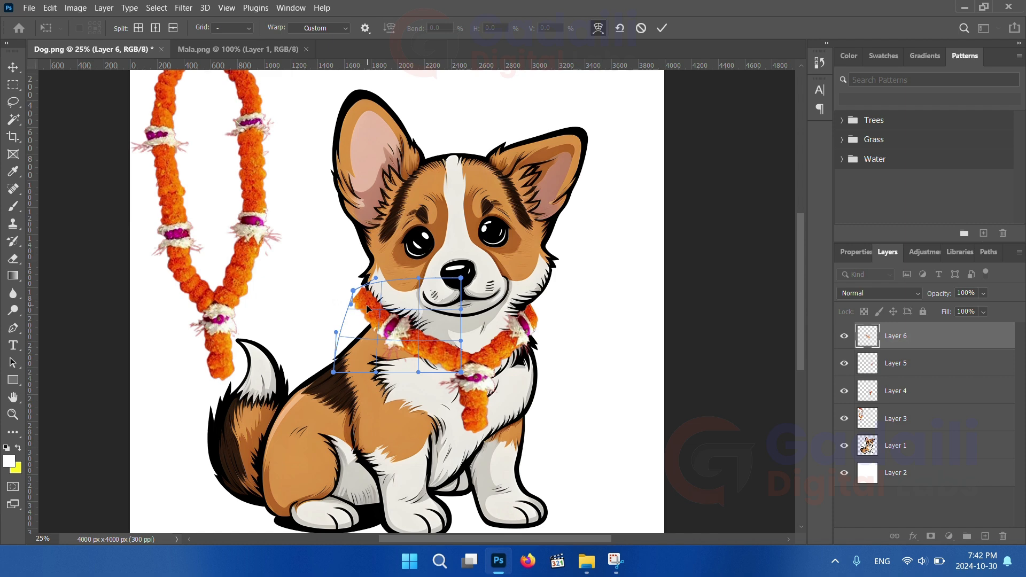
pyautogui.moveTo(373, 282); pyautogui.dragTo(370, 270)
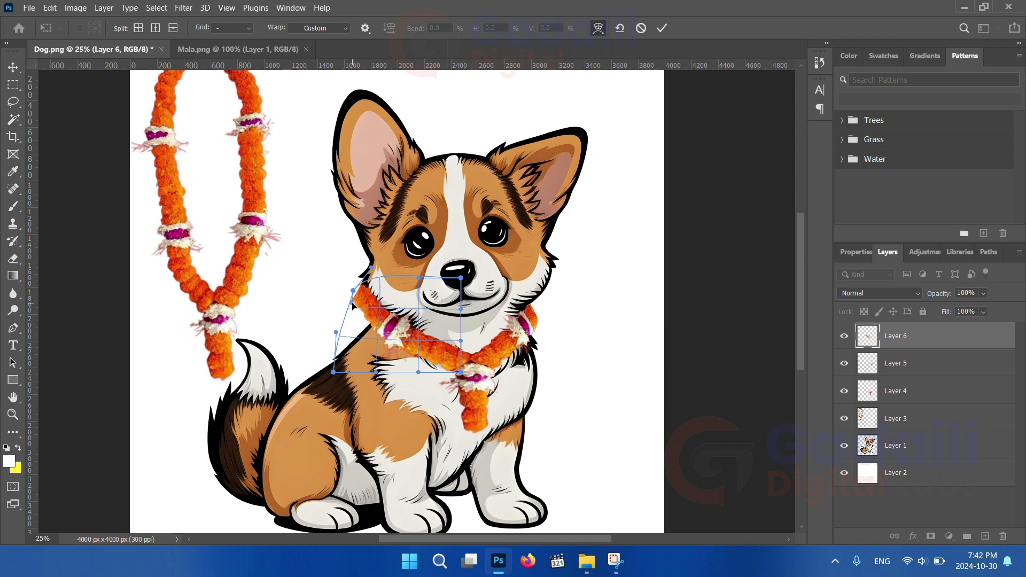
pyautogui.moveTo(352, 305); pyautogui.dragTo(346, 334)
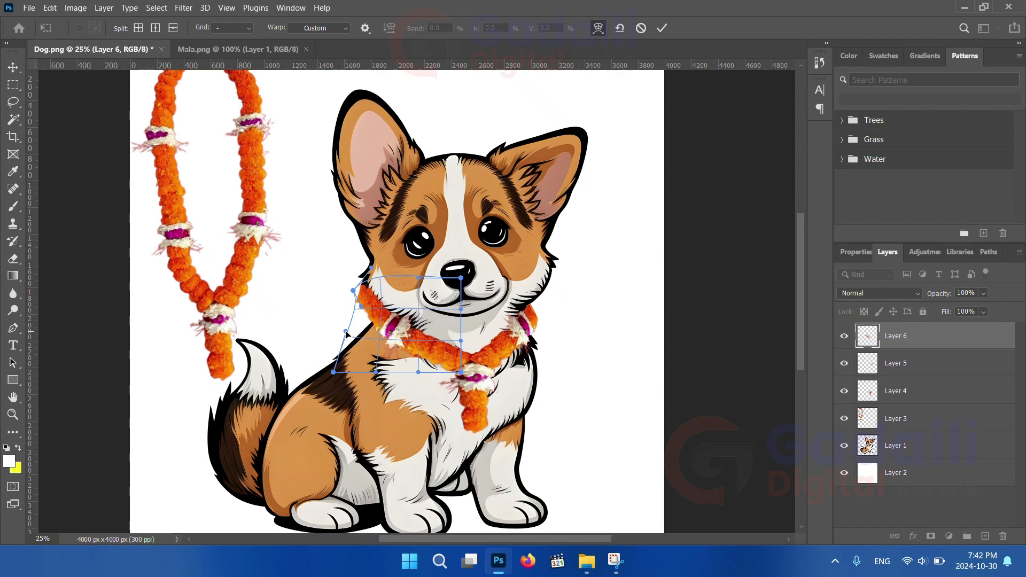
pyautogui.moveTo(352, 291); pyautogui.dragTo(356, 293)
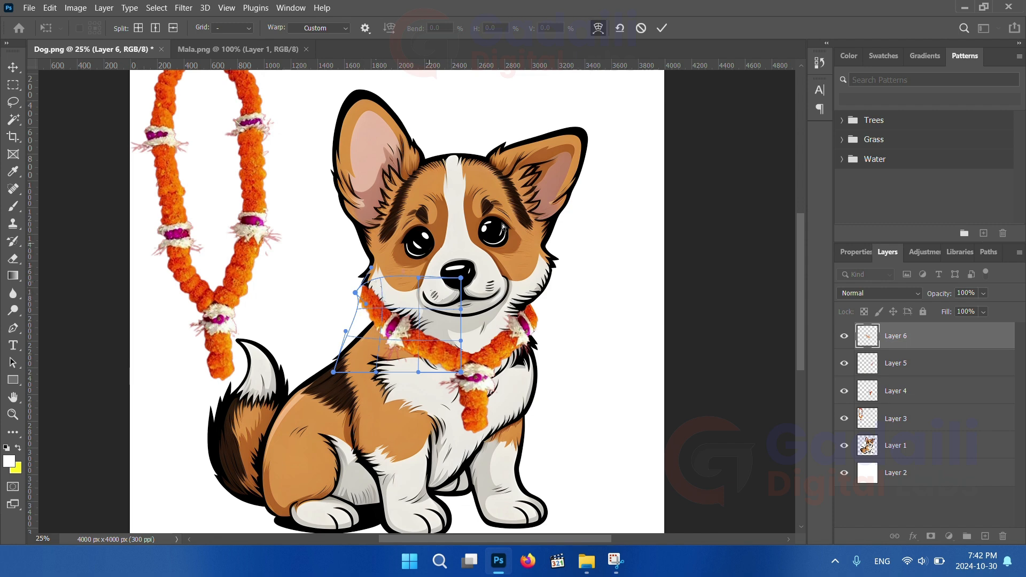
pyautogui.click(664, 28)
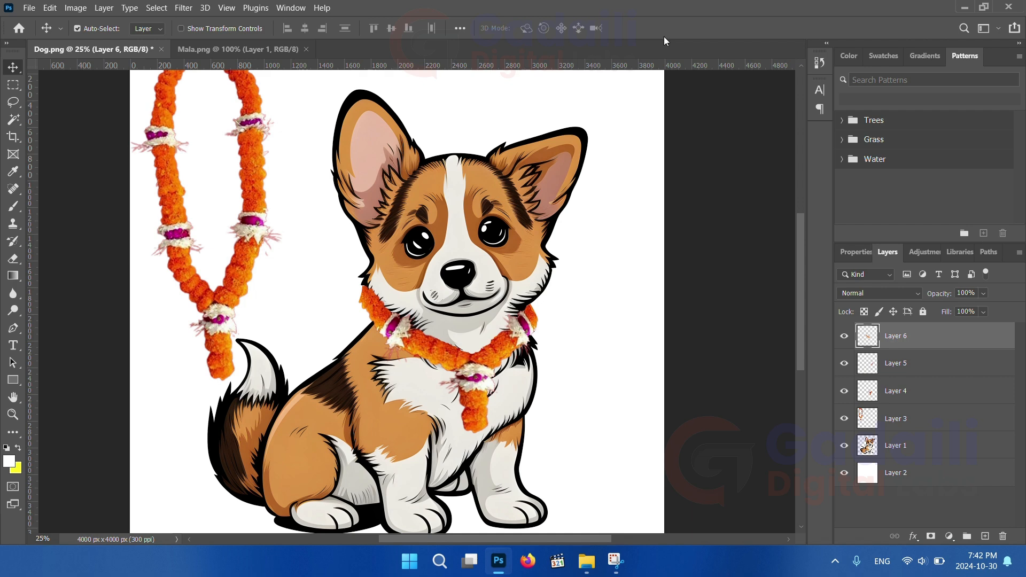
# Warp the Layer 5 strand, extending its upper right corner slightly up and outward and pushing its right edge inward
pyautogui.click(532, 326)
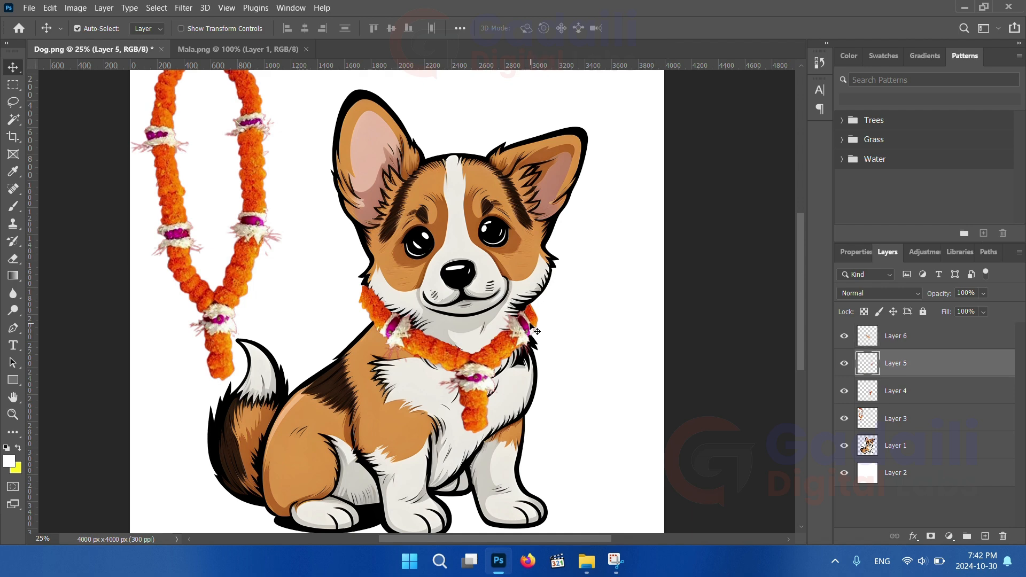
pyautogui.hotkey('ctrl', 't')
pyautogui.rightClick(532, 330)
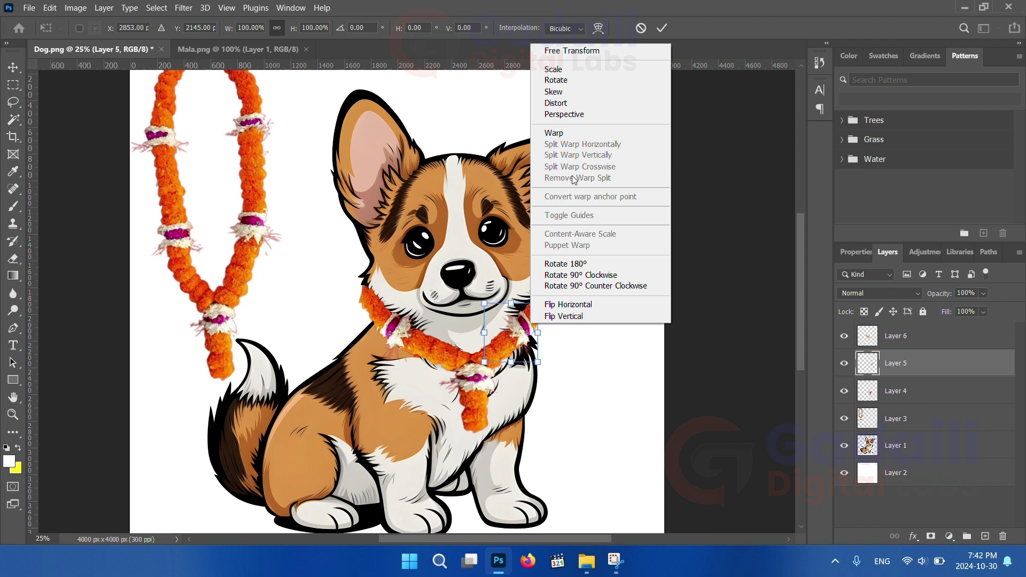
pyautogui.click(565, 134)
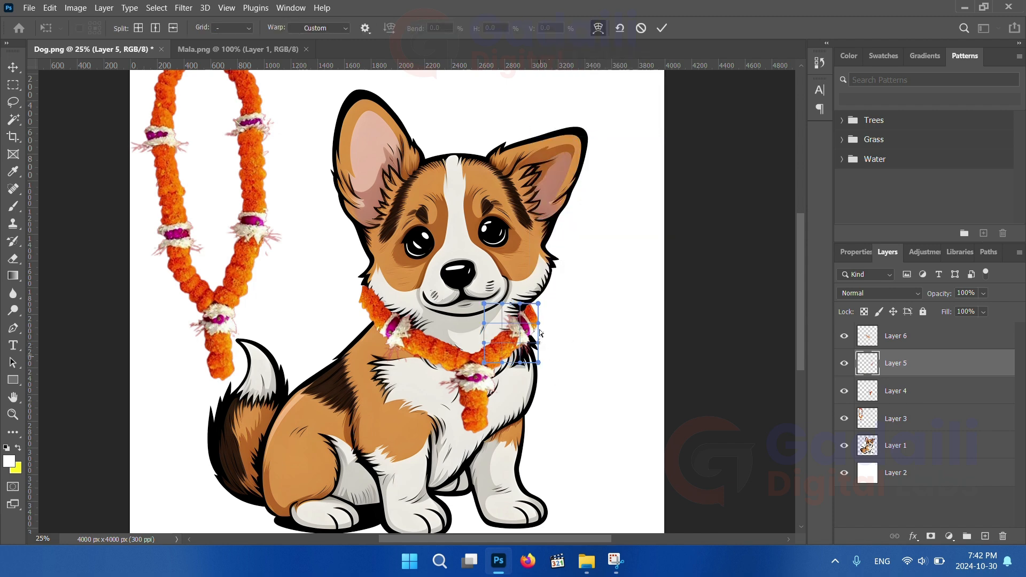
pyautogui.moveTo(538, 303); pyautogui.dragTo(541, 298)
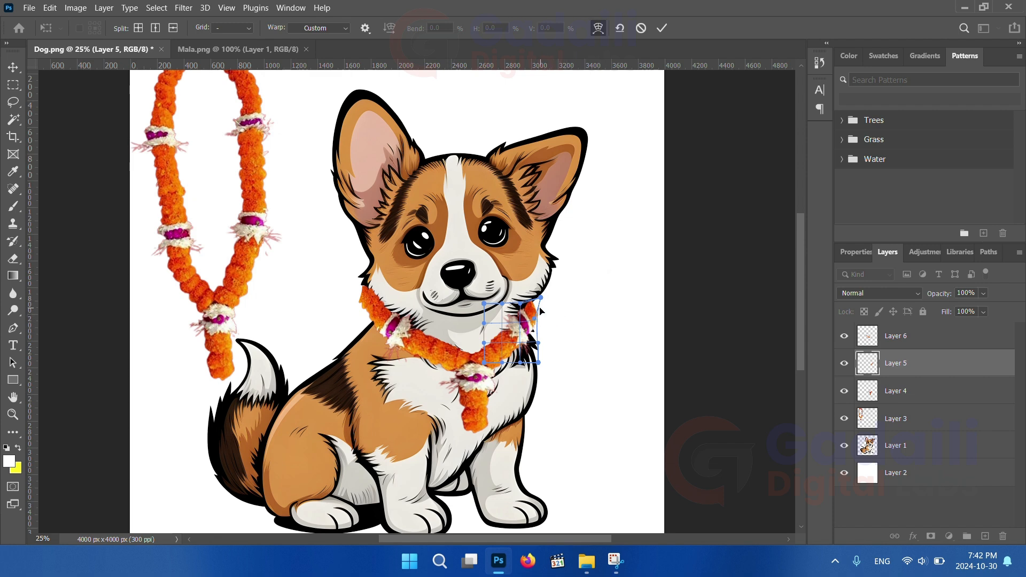
pyautogui.moveTo(521, 306); pyautogui.dragTo(527, 308)
pyautogui.moveTo(535, 320); pyautogui.dragTo(532, 326)
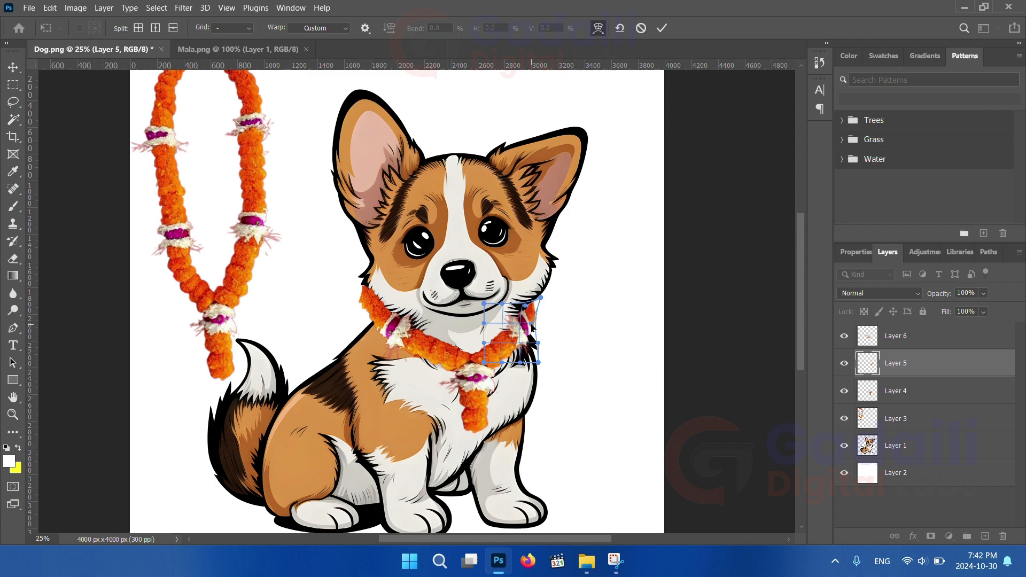
pyautogui.click(662, 27)
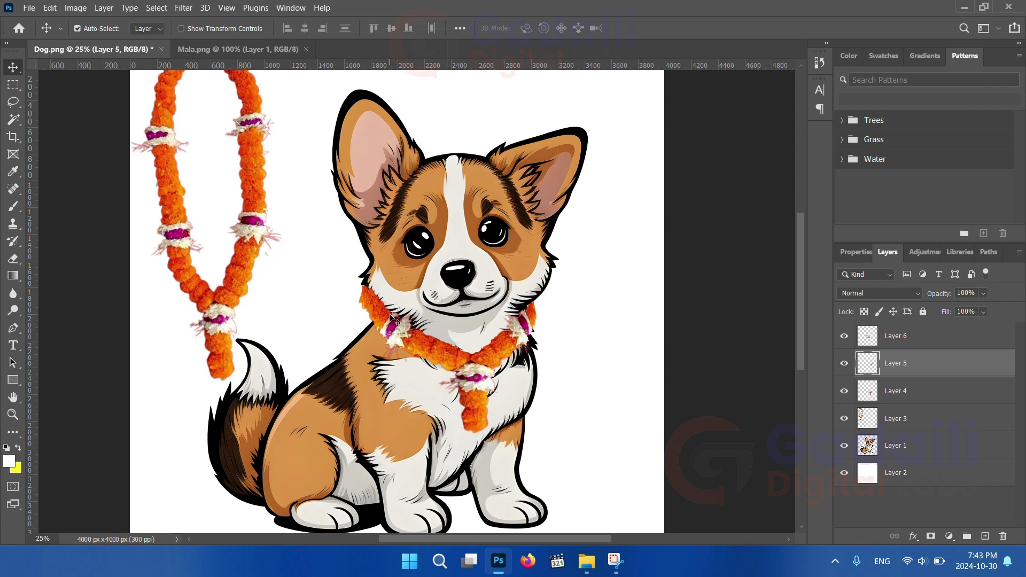
# Warp the Layer 5 strand once more, nudging the upper part of its right edge slightly outward
pyautogui.hotkey('ctrl', 't')
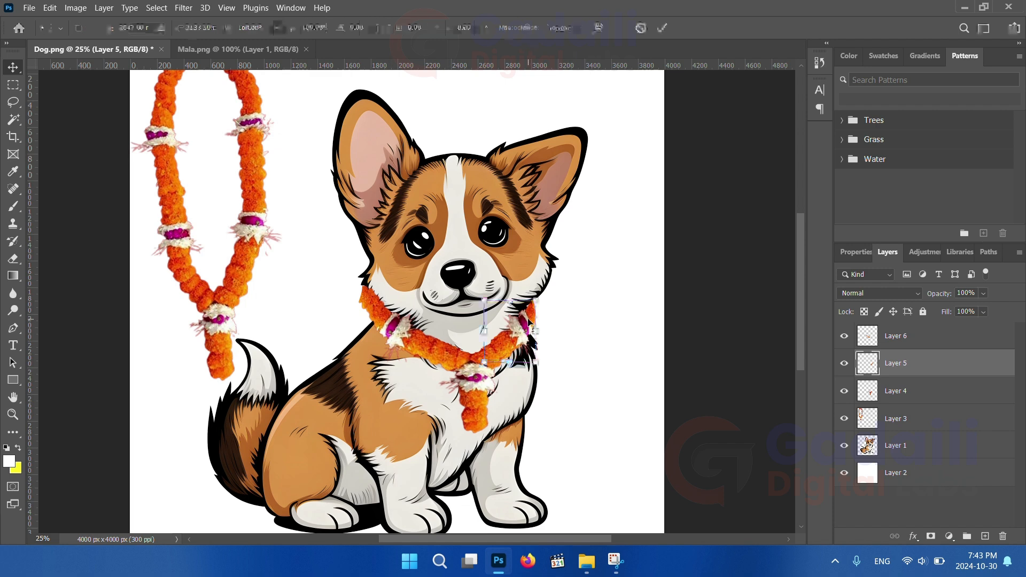
pyautogui.rightClick(529, 325)
pyautogui.click(556, 128)
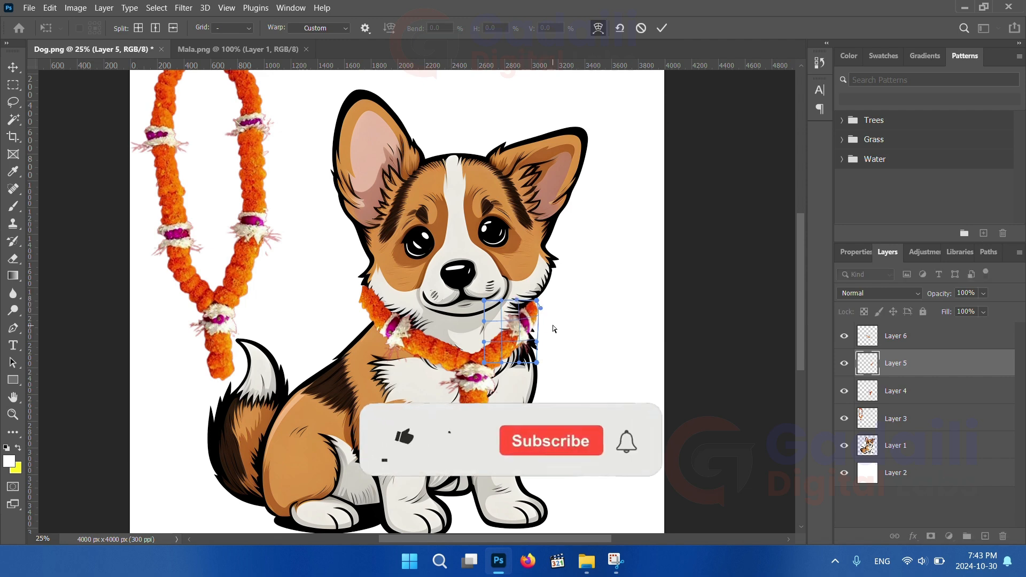
pyautogui.click(663, 28)
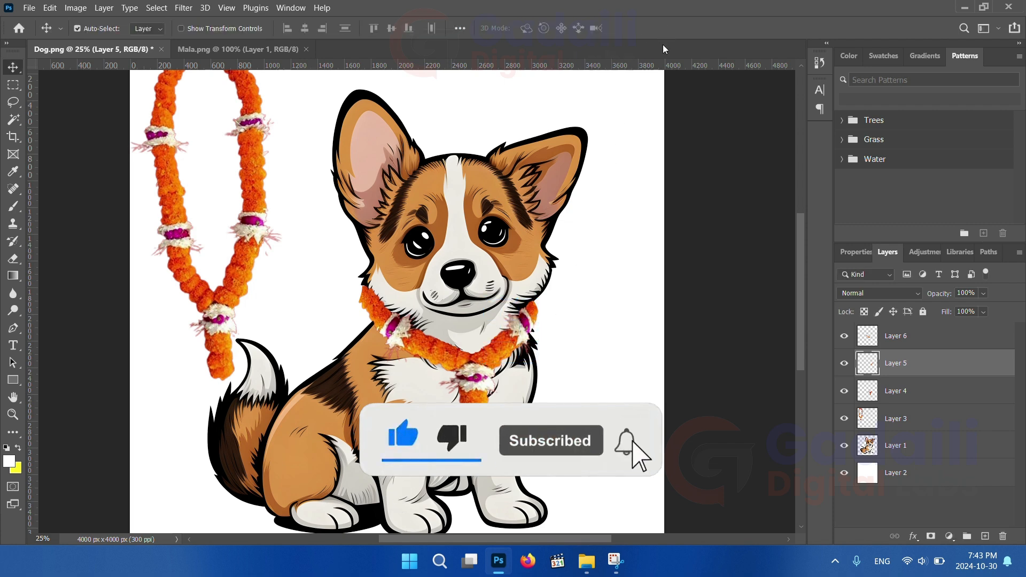
# Touch up the seam above the centre flower with the Spot Healing Brush, working on the Layer 5 and Layer 6 strands
pyautogui.click(13, 415)
pyautogui.moveTo(461, 354); pyautogui.dragTo(489, 387)
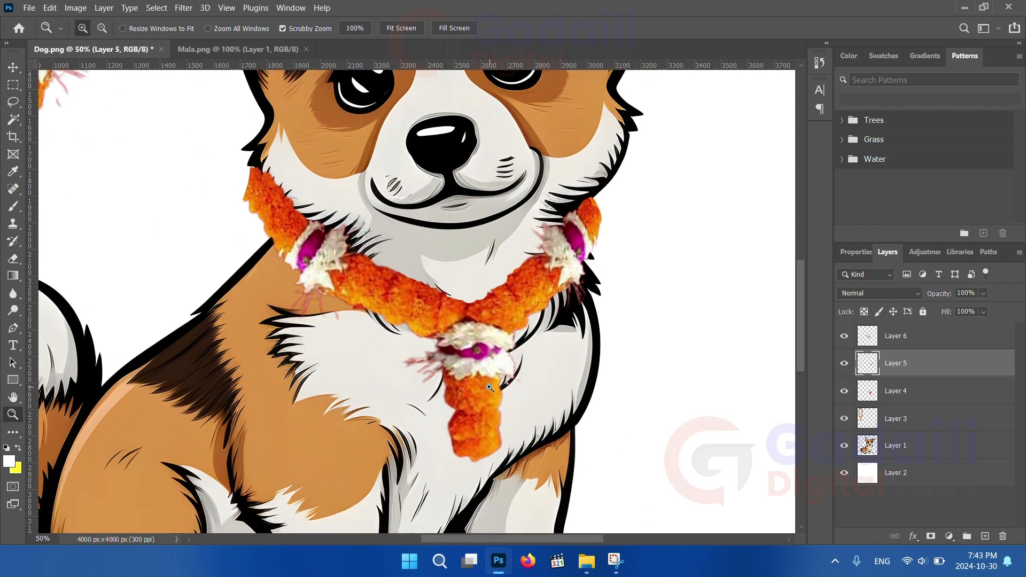
pyautogui.click(13, 68)
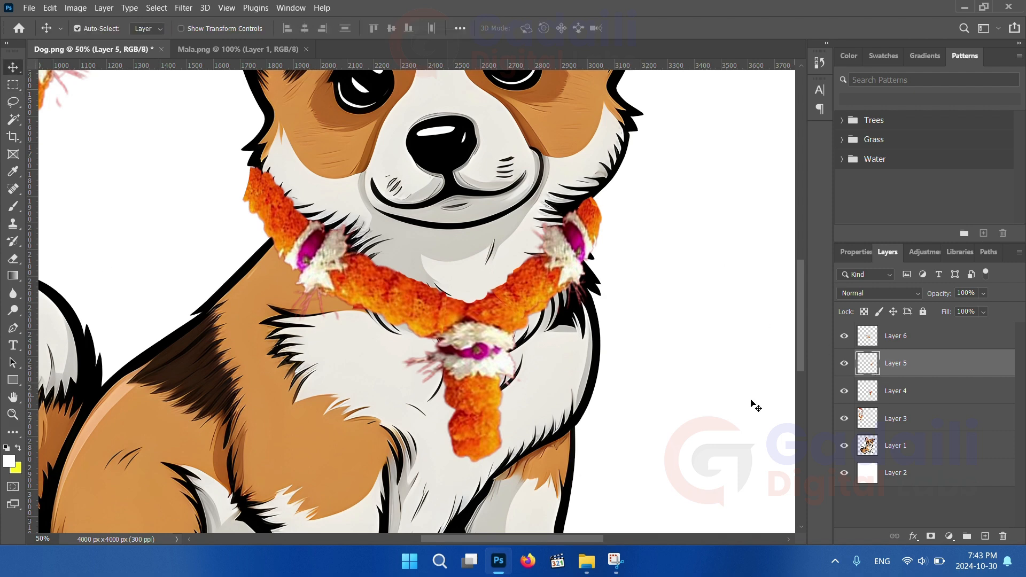
pyautogui.click(13, 188)
pyautogui.moveTo(458, 316); pyautogui.dragTo(447, 299)
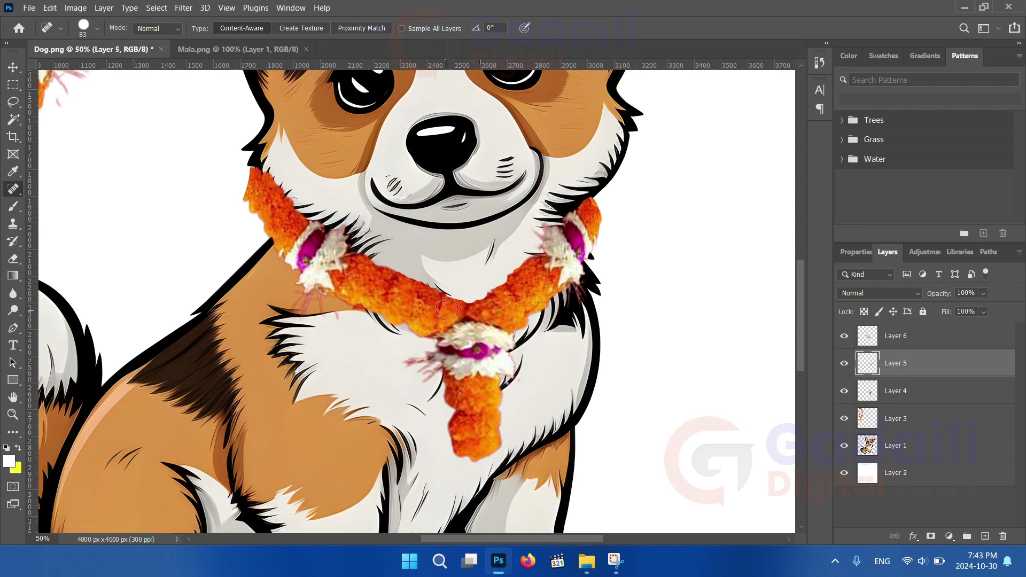
pyautogui.click(897, 396)
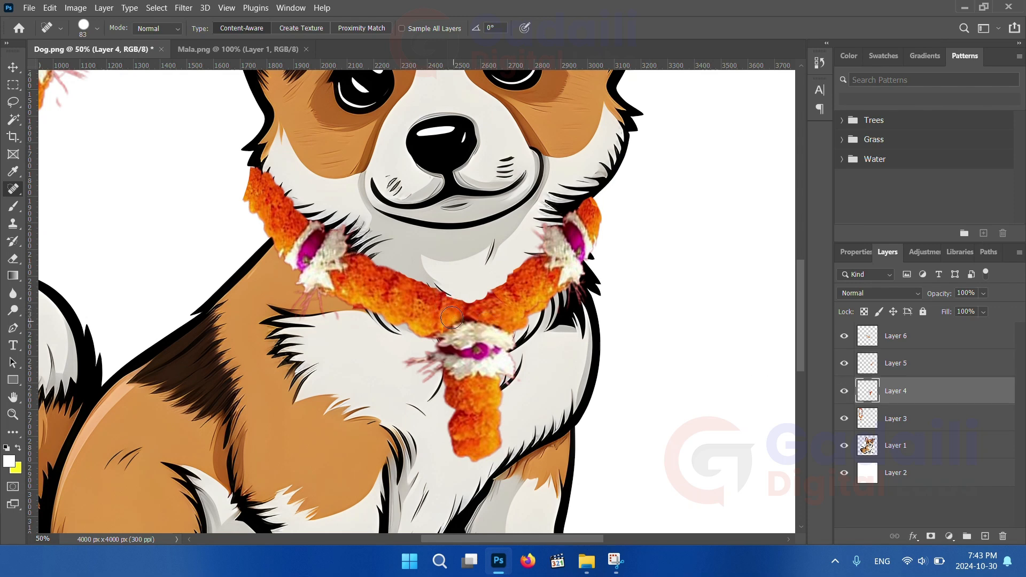
pyautogui.click(880, 340)
pyautogui.click(447, 306)
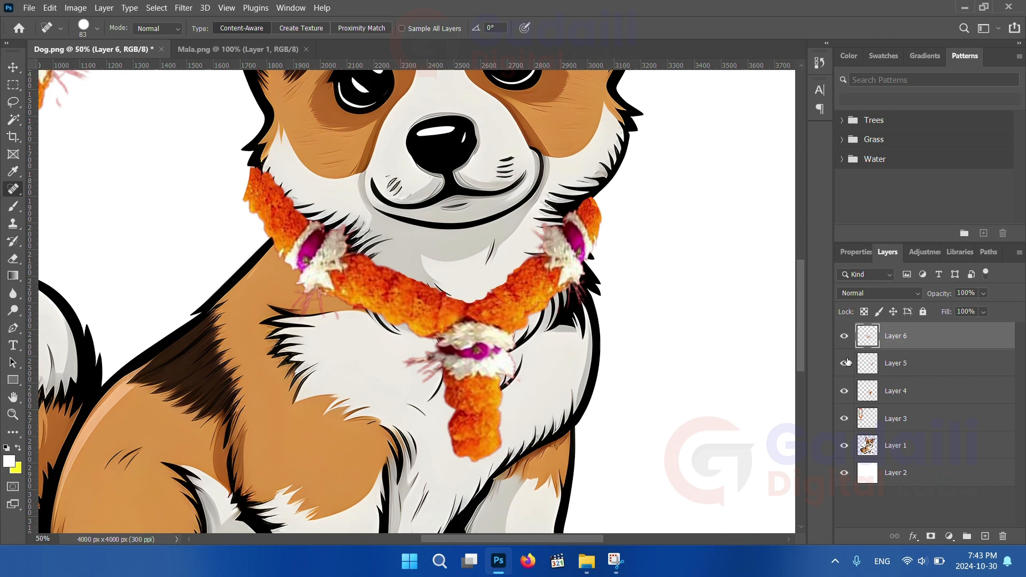
# Erase rough edges on the Layer 6 strand beside the centre flower and on the Layer 5 strand near the garland's V
pyautogui.click(13, 259)
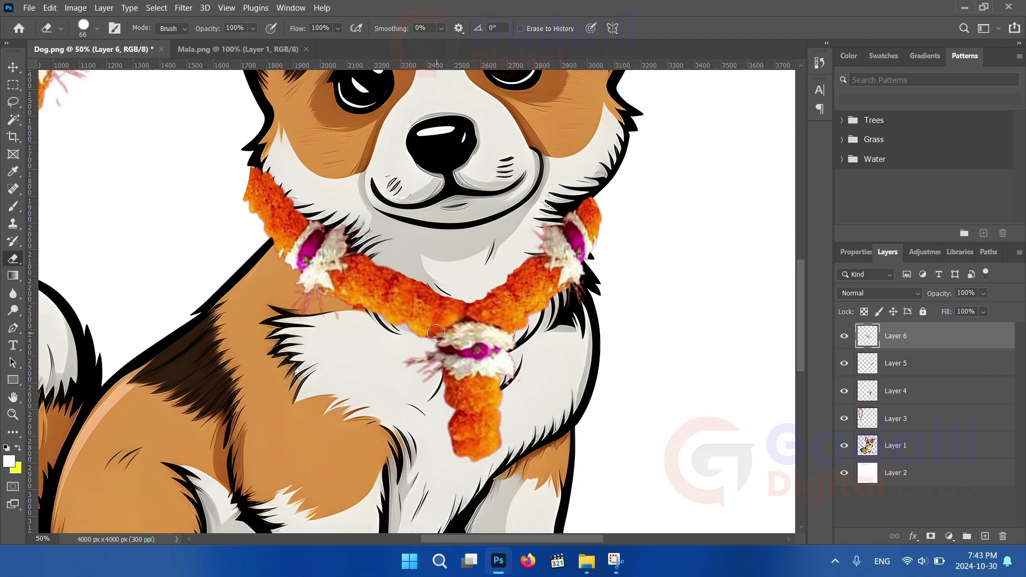
pyautogui.moveTo(431, 334); pyautogui.dragTo(405, 332)
pyautogui.hotkey('alt', '[')
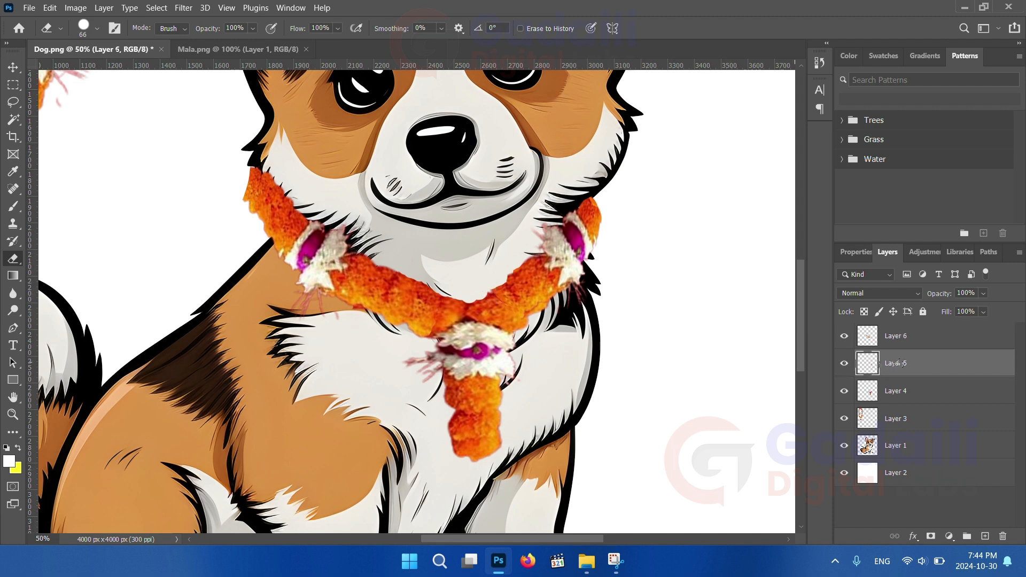
pyautogui.moveTo(488, 284); pyautogui.dragTo(483, 292)
pyautogui.hotkey('alt', '[')
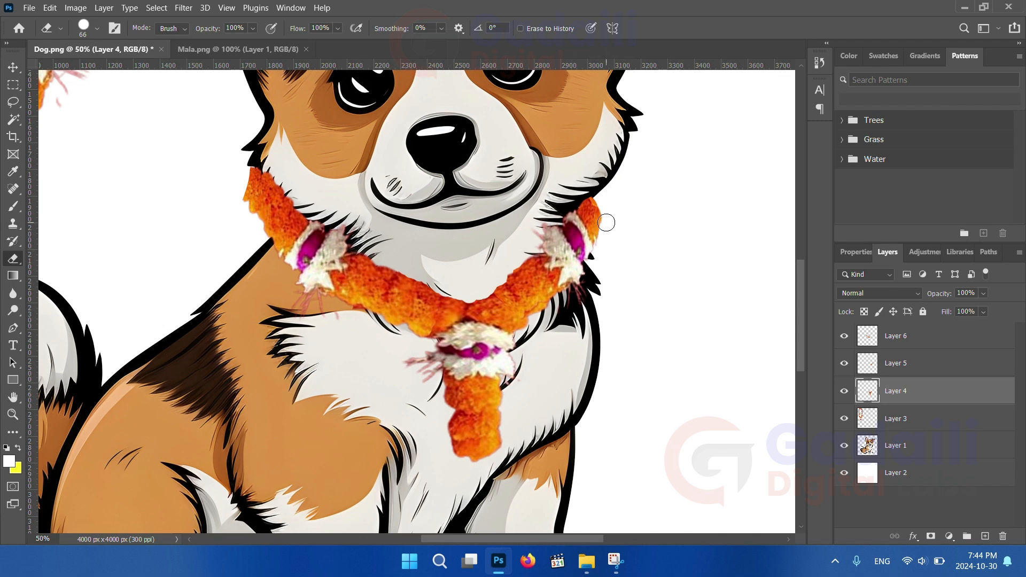
# Erase the uneven outer edge of the Layer 6 strand where its end meets the dog's neck outline
pyautogui.click(892, 363)
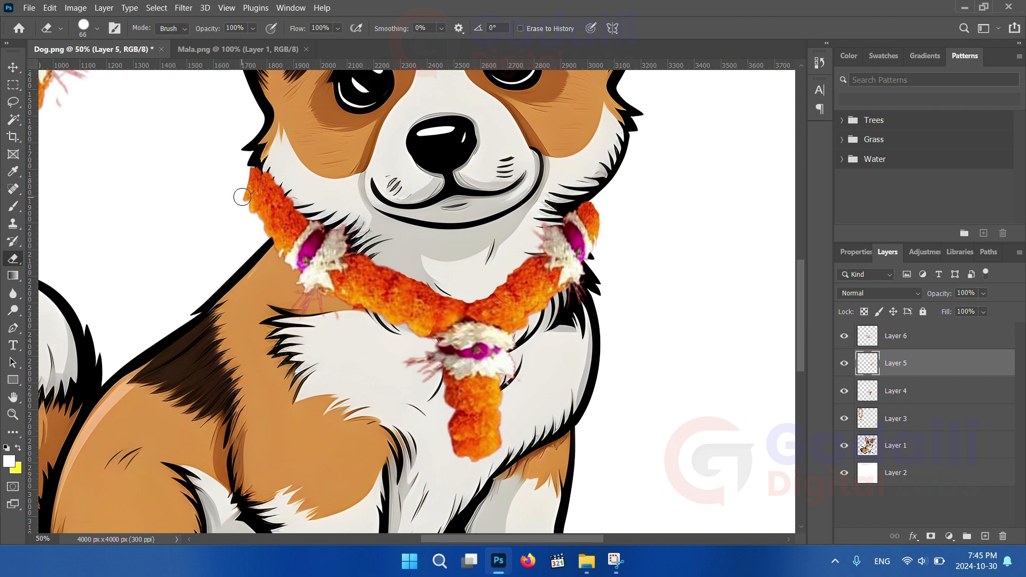
pyautogui.click(882, 335)
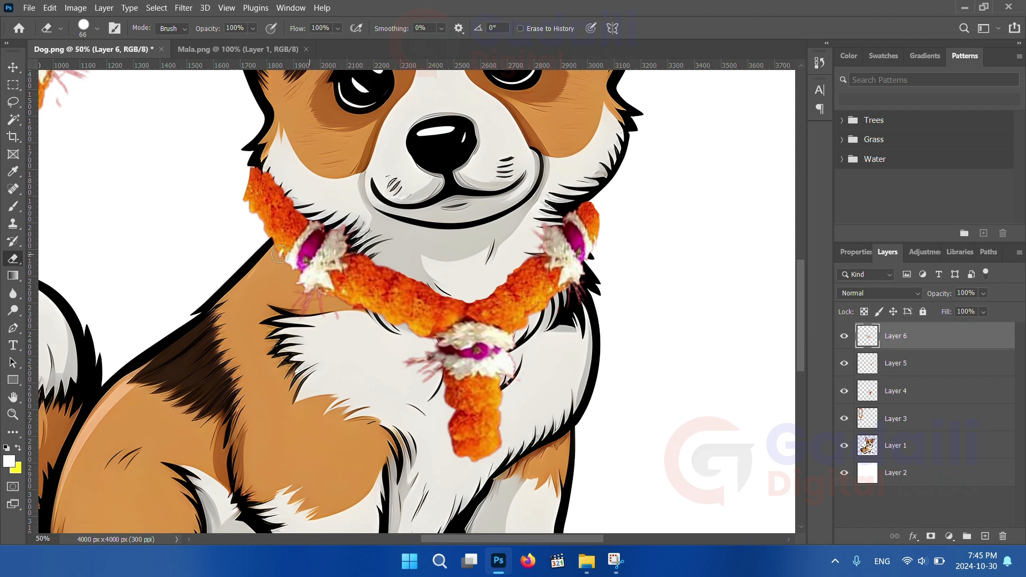
pyautogui.click(240, 194)
pyautogui.click(243, 177)
pyautogui.scroll(1, 53, 188)
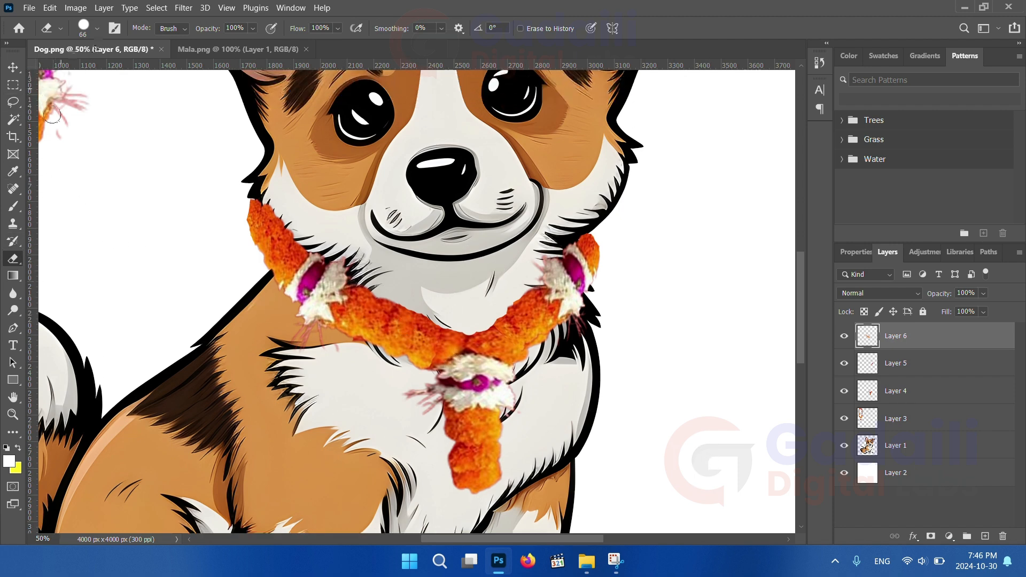
# Try copying the lower marigold tip of the full Layer 3 garland to a new layer and placing it at the Layer 5 strand's outer end
pyautogui.click(13, 414)
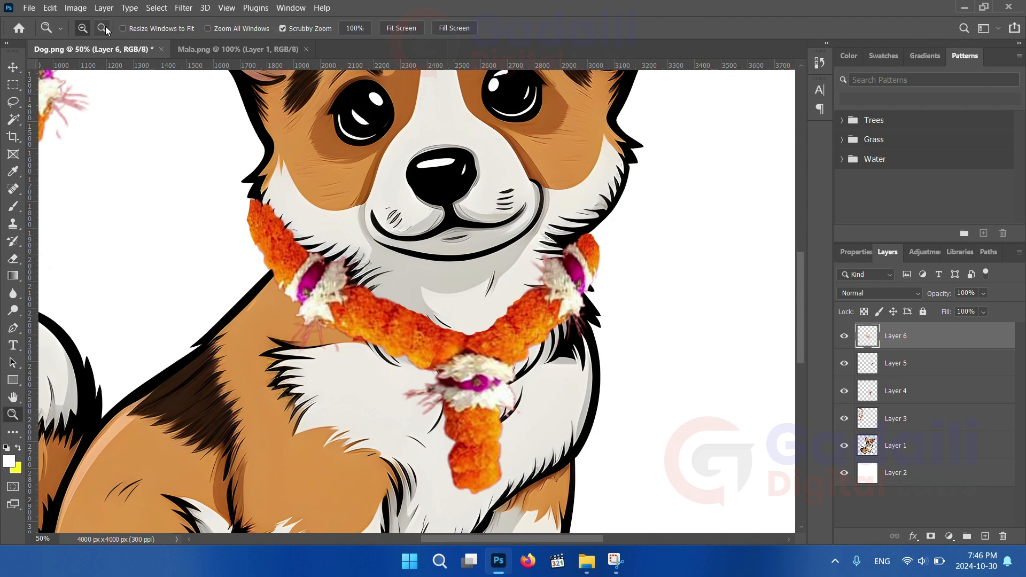
pyautogui.click(418, 247)
pyautogui.click(540, 384)
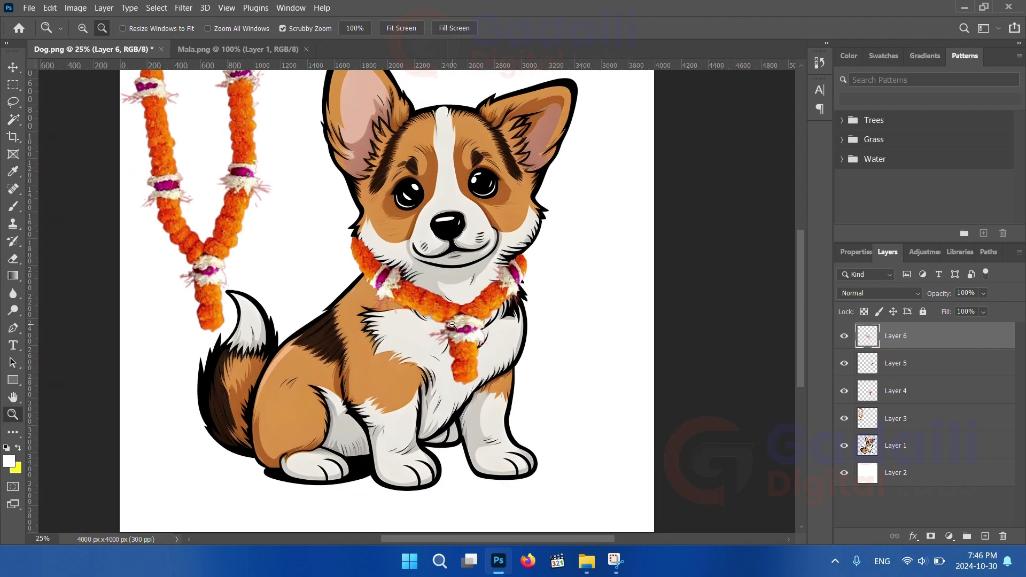
pyautogui.click(458, 367)
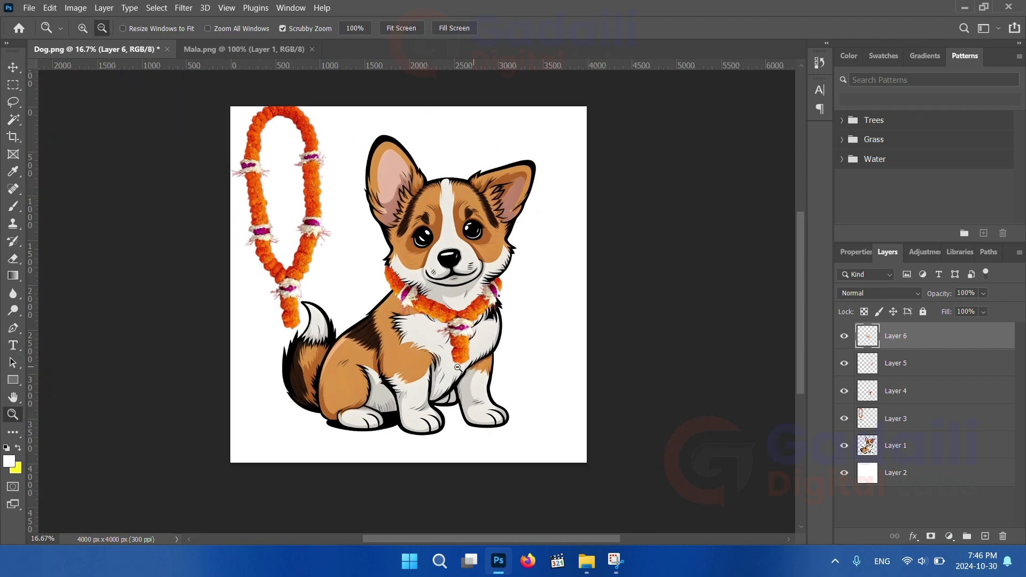
pyautogui.click(14, 105)
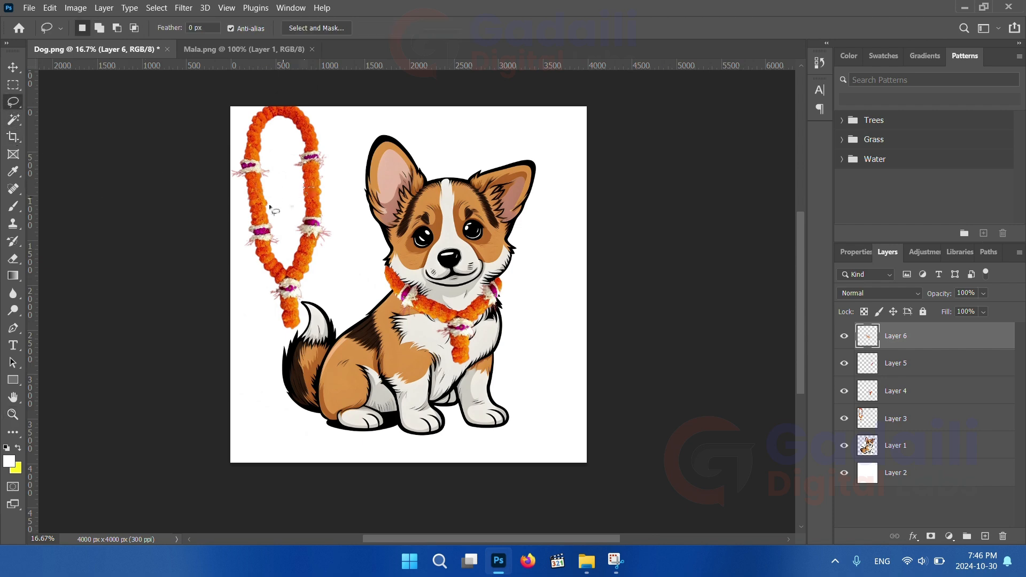
pyautogui.moveTo(278, 313)
pyautogui.mouseDown()
pyautogui.moveTo(310, 309)
pyautogui.moveTo(311, 321)
pyautogui.moveTo(278, 330)
pyautogui.moveTo(302, 307)
pyautogui.moveTo(259, 309)
pyautogui.moveTo(256, 337)
pyautogui.moveTo(308, 345)
pyautogui.moveTo(304, 311)
pyautogui.mouseUp()
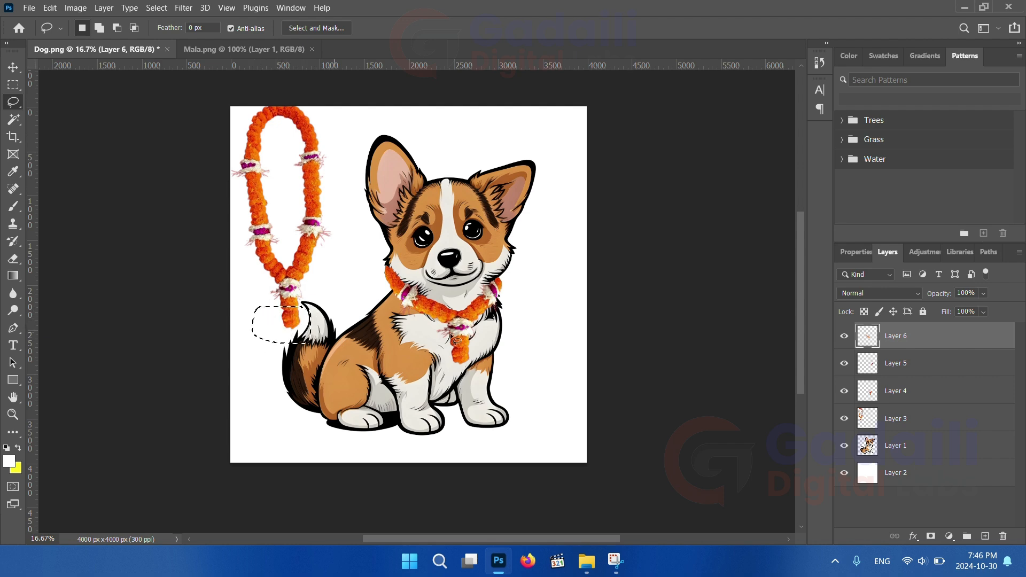
pyautogui.click(885, 425)
pyautogui.hotkey('ctrl', 'j')
pyautogui.press('v')
pyautogui.moveTo(293, 319)
pyautogui.mouseDown()
pyautogui.moveTo(325, 297)
pyautogui.moveTo(377, 301)
pyautogui.moveTo(388, 280)
pyautogui.moveTo(504, 282)
pyautogui.mouseUp()
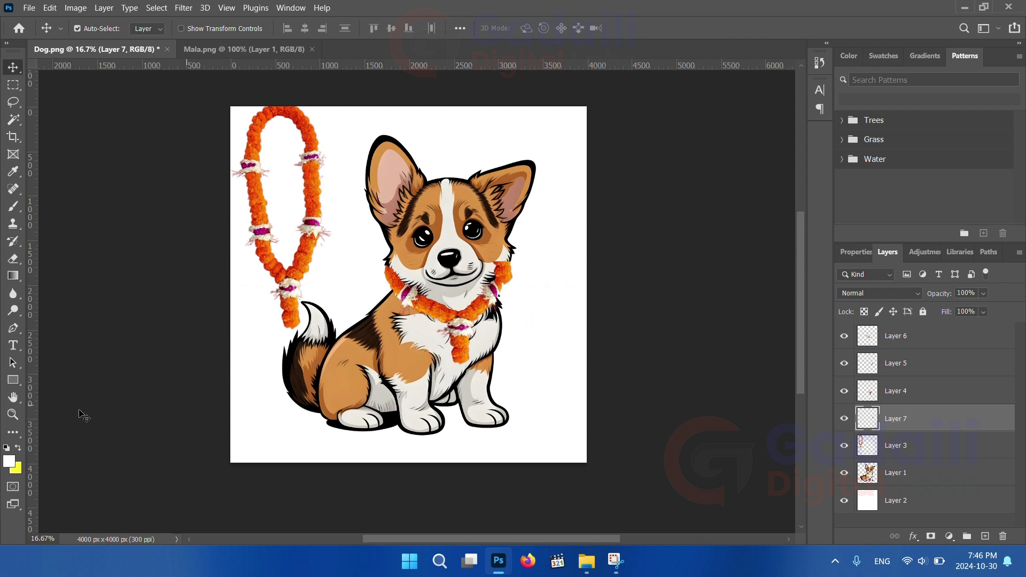
# Shift the copied marigold tip down and outward beside the neck, and delete its layer, Layer 7
pyautogui.click(13, 415)
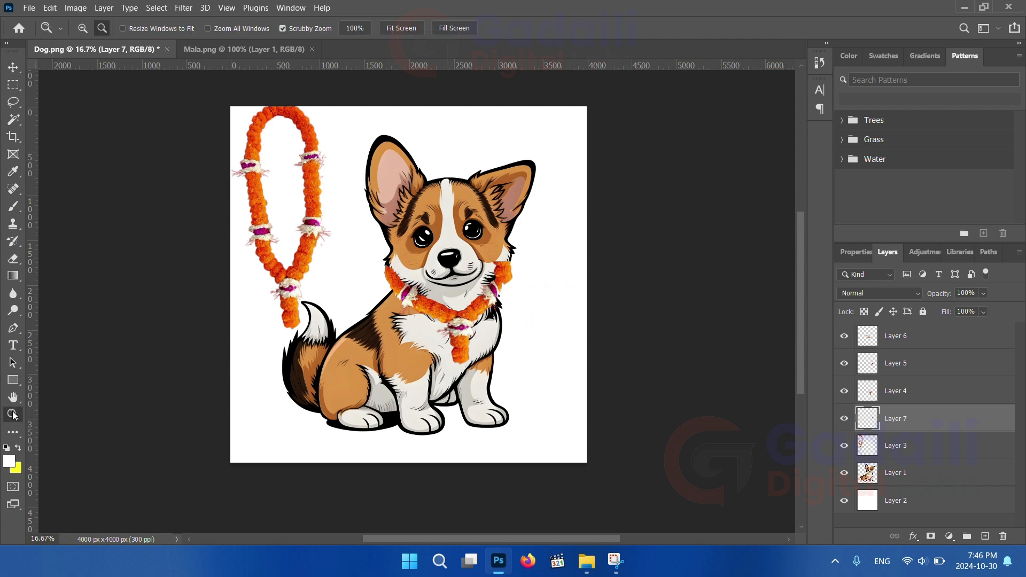
pyautogui.click(84, 30)
pyautogui.click(517, 220)
pyautogui.click(532, 365)
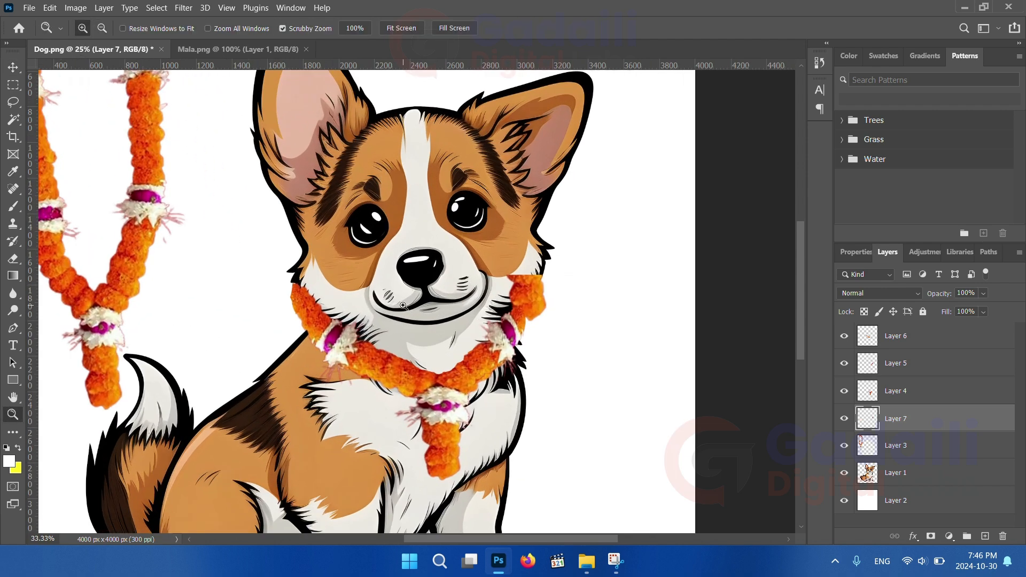
pyautogui.click(533, 365)
pyautogui.press('v')
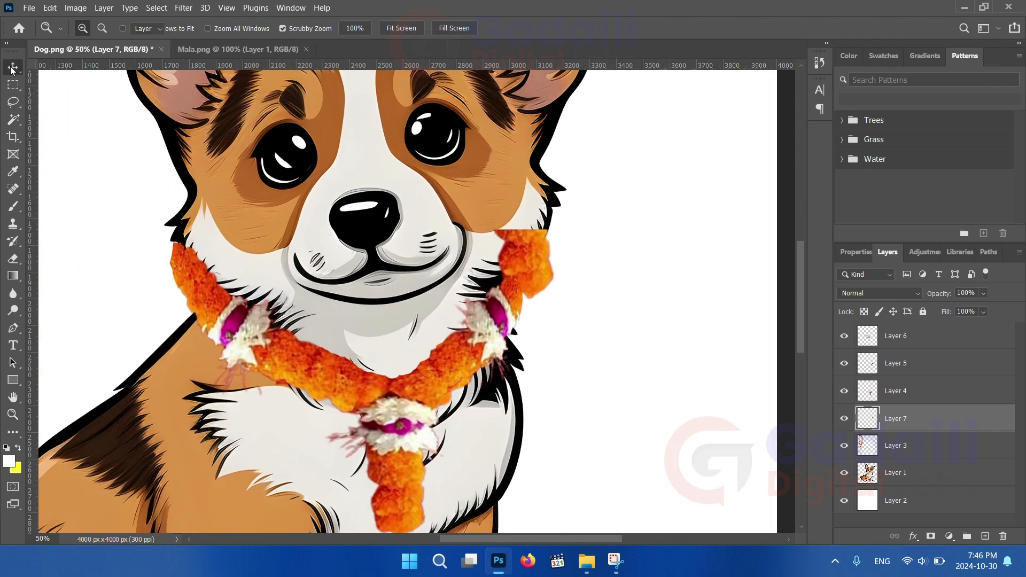
pyautogui.moveTo(532, 253); pyautogui.dragTo(553, 287)
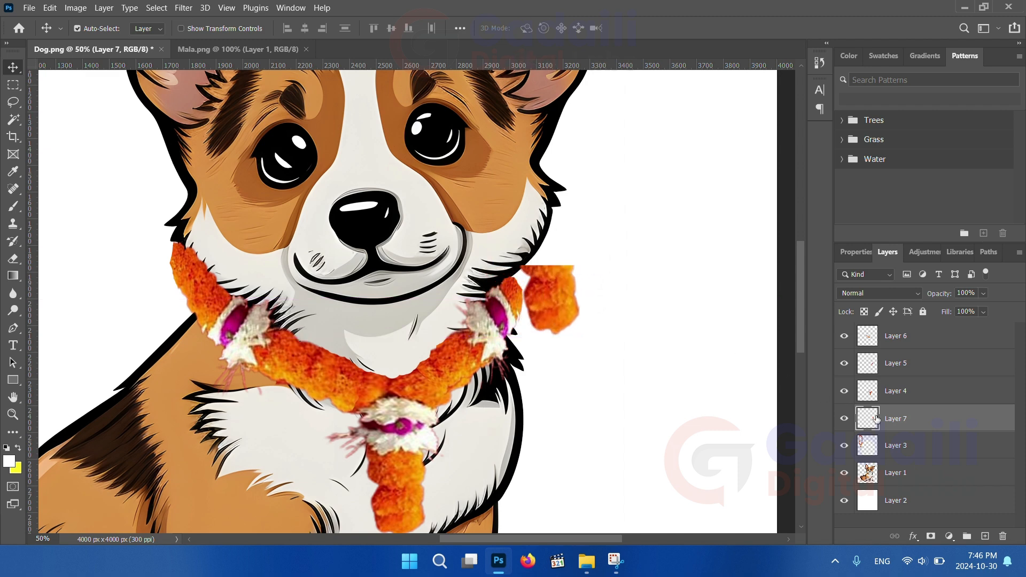
pyautogui.moveTo(875, 418); pyautogui.dragTo(1003, 536)
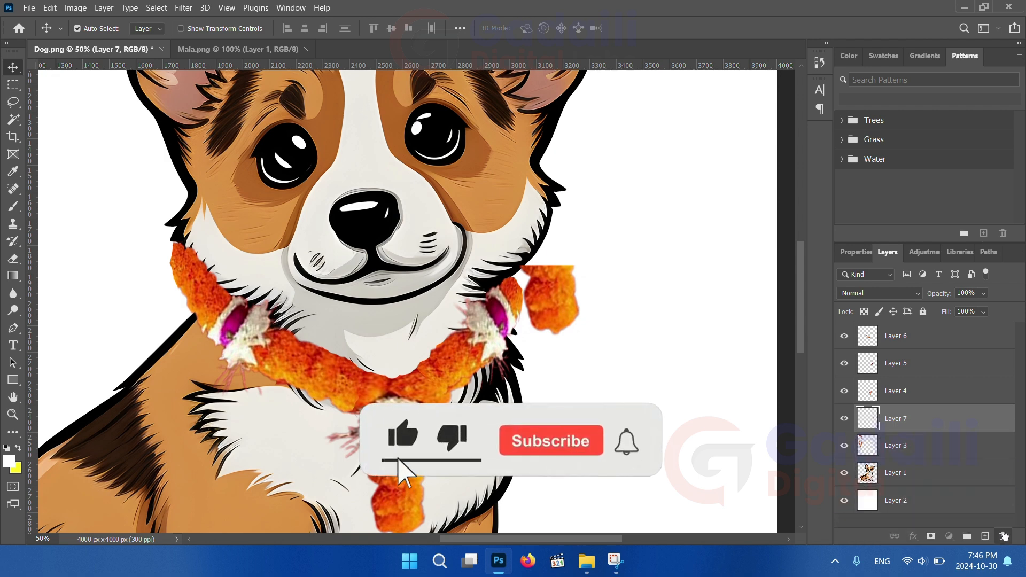
# Warp the Layer 5 strand, pulling its upper right corner slightly up and outward toward the neck outline
pyautogui.click(509, 290)
pyautogui.hotkey('ctrl', 't')
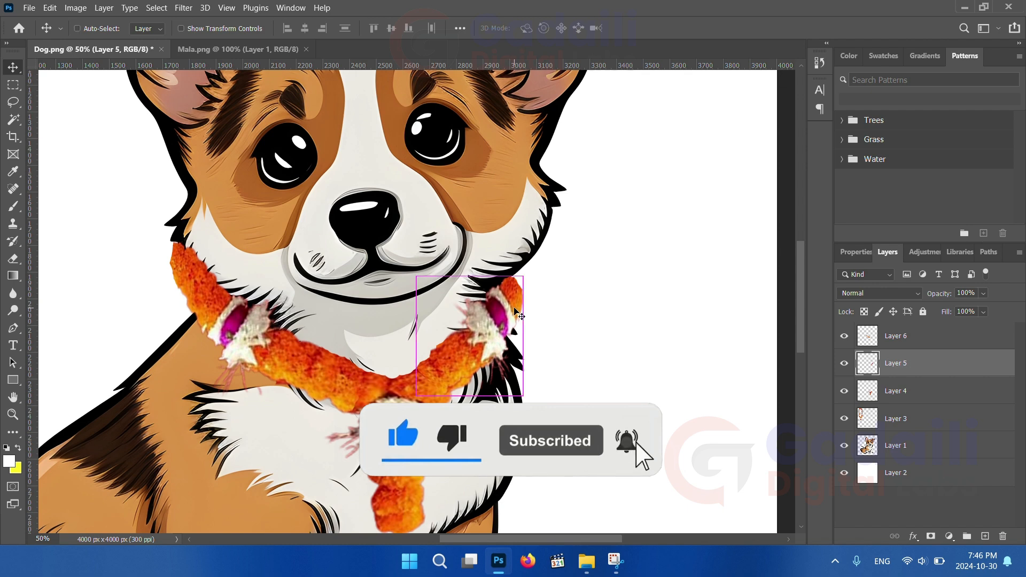
pyautogui.rightClick(513, 306)
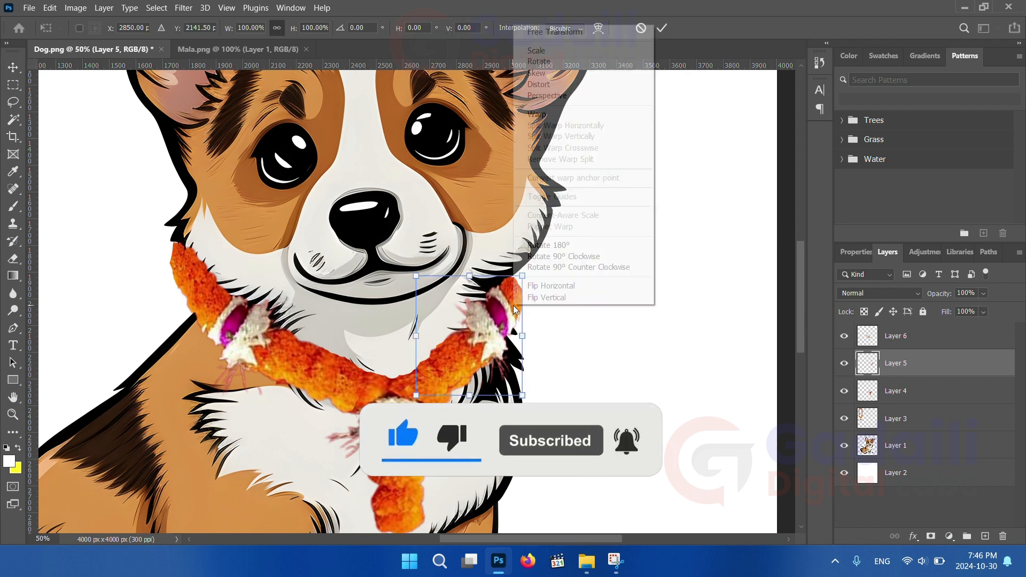
pyautogui.click(544, 121)
pyautogui.moveTo(522, 287)
pyautogui.mouseDown()
pyautogui.moveTo(526, 278)
pyautogui.moveTo(524, 310)
pyautogui.moveTo(528, 274)
pyautogui.mouseUp()
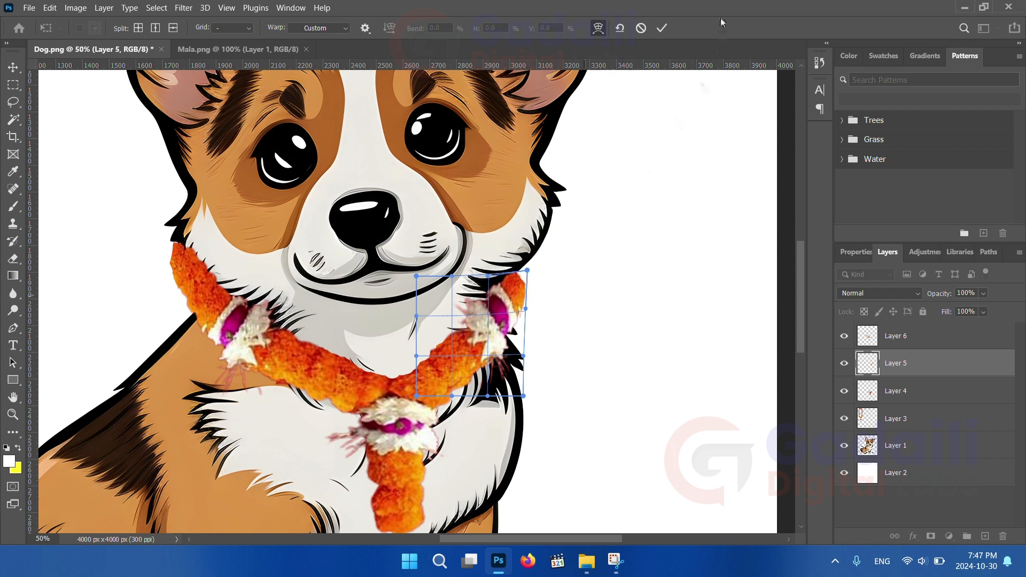
pyautogui.click(665, 28)
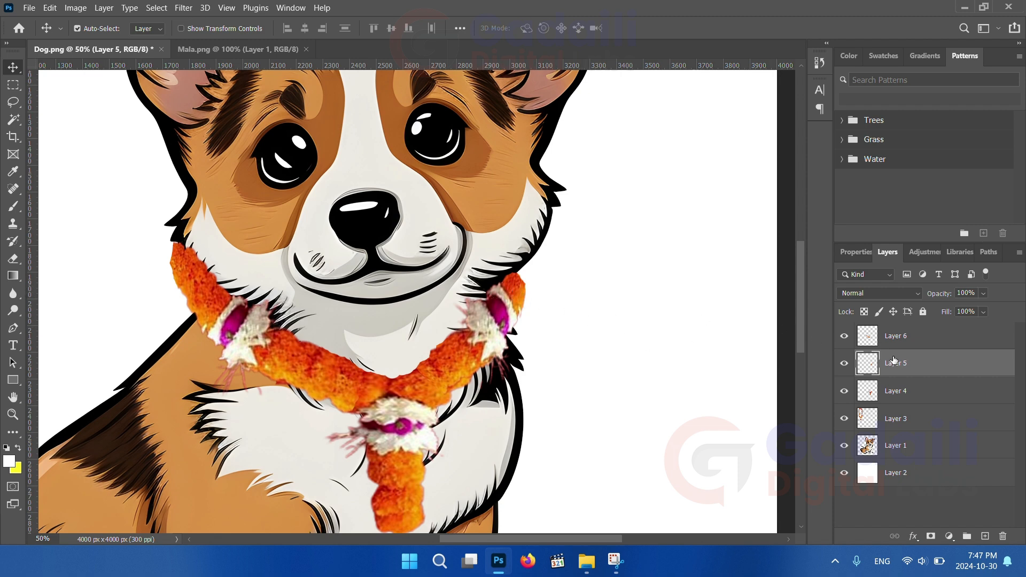
# Duplicate the Layer 5 strand slightly up and outward, and erase the copy's overlapping flowers so only its outer marigold end extends the garland
pyautogui.moveTo(519, 293); pyautogui.dragTo(527, 281)
pyautogui.hotkey('ctrl', 'j')
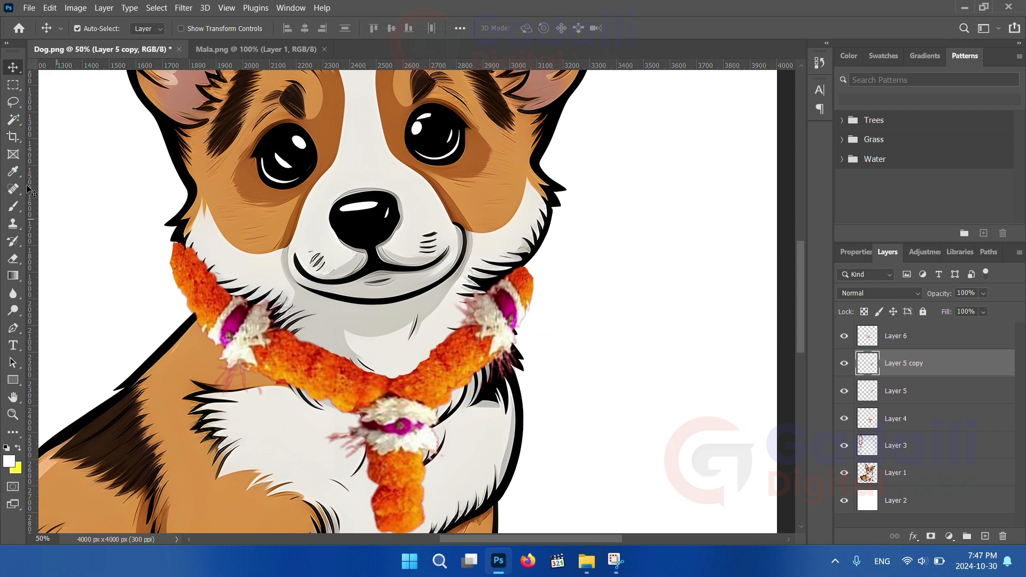
pyautogui.click(13, 259)
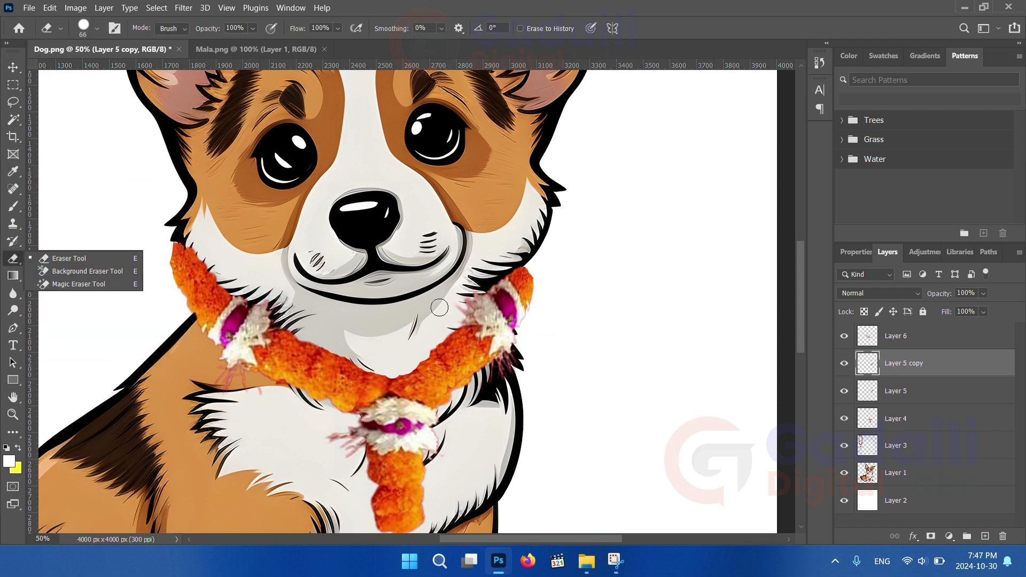
pyautogui.moveTo(484, 317)
pyautogui.mouseDown()
pyautogui.moveTo(444, 356)
pyautogui.moveTo(472, 316)
pyautogui.mouseUp()
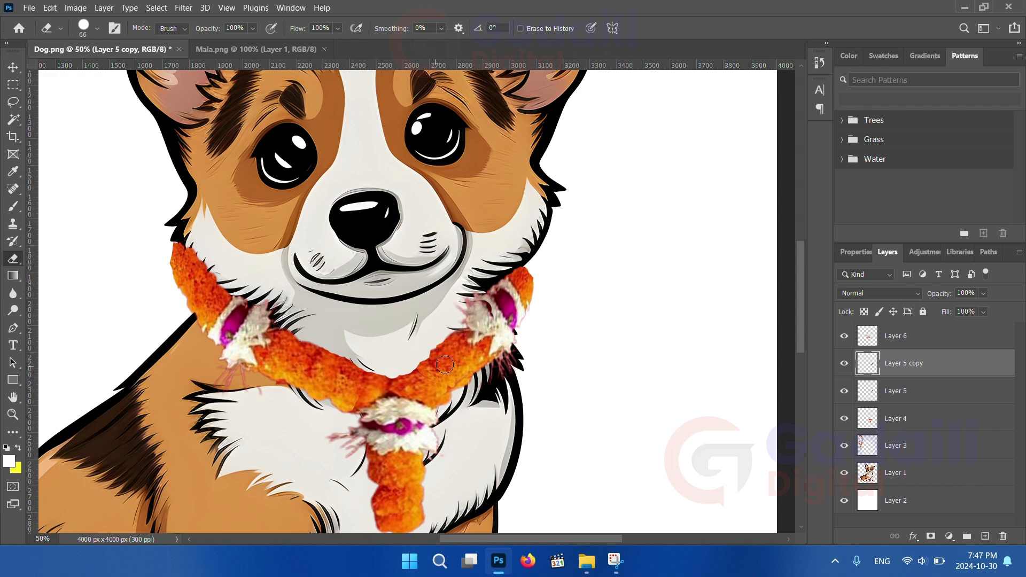
pyautogui.moveTo(437, 373)
pyautogui.mouseDown()
pyautogui.moveTo(463, 366)
pyautogui.moveTo(446, 393)
pyautogui.mouseUp()
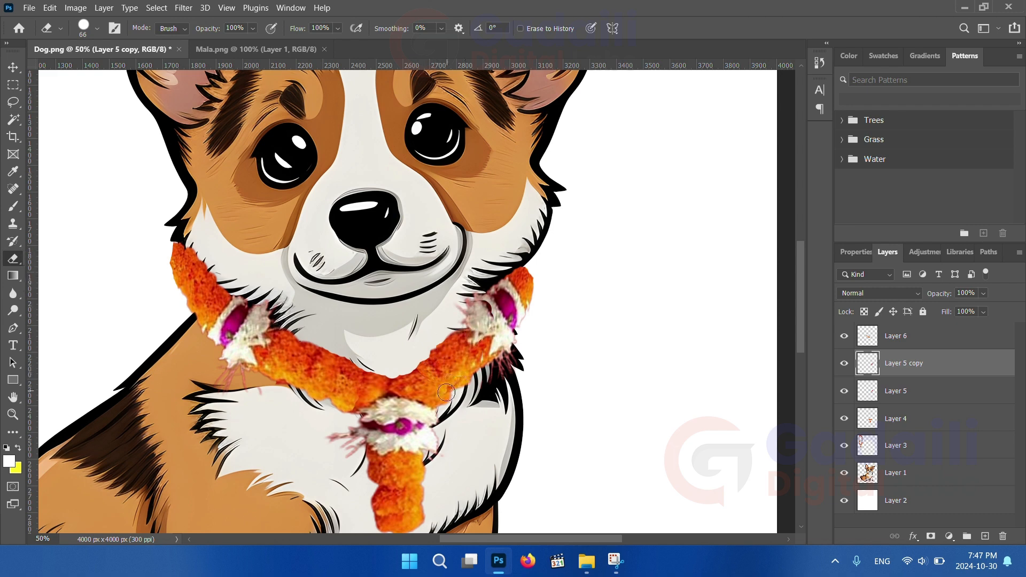
pyautogui.moveTo(495, 343)
pyautogui.mouseDown()
pyautogui.moveTo(474, 312)
pyautogui.moveTo(498, 329)
pyautogui.moveTo(483, 296)
pyautogui.moveTo(482, 308)
pyautogui.moveTo(495, 308)
pyautogui.moveTo(504, 278)
pyautogui.moveTo(482, 304)
pyautogui.moveTo(456, 294)
pyautogui.moveTo(510, 308)
pyautogui.moveTo(514, 319)
pyautogui.moveTo(514, 299)
pyautogui.moveTo(533, 302)
pyautogui.moveTo(507, 324)
pyautogui.moveTo(508, 349)
pyautogui.moveTo(486, 362)
pyautogui.mouseUp()
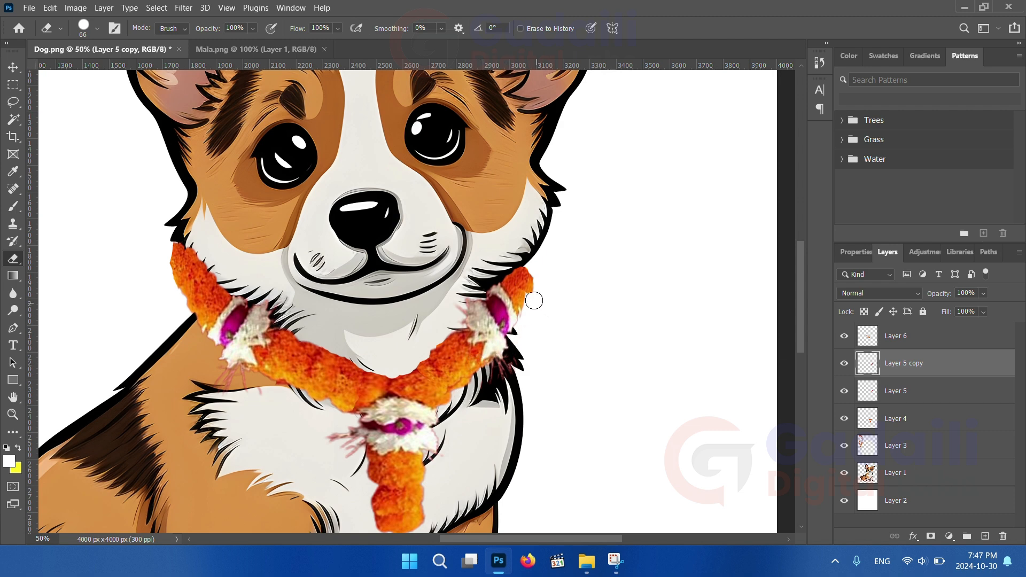
pyautogui.moveTo(536, 287)
pyautogui.mouseDown()
pyautogui.moveTo(533, 297)
pyautogui.moveTo(532, 280)
pyautogui.mouseUp()
# Duplicate the Layer 6 strand slightly up and outward, and delete the copy's lassoed inner part, keeping only its outer marigold end
pyautogui.click(18, 68)
pyautogui.moveTo(181, 275); pyautogui.dragTo(182, 274)
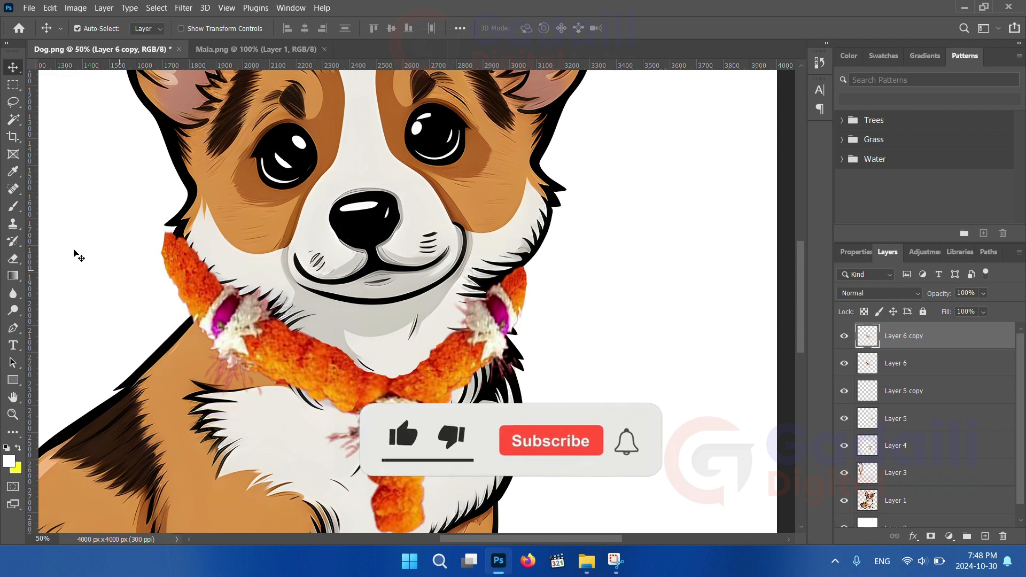
pyautogui.click(13, 85)
pyautogui.click(13, 102)
pyautogui.moveTo(162, 350)
pyautogui.mouseDown()
pyautogui.moveTo(327, 430)
pyautogui.moveTo(351, 431)
pyautogui.moveTo(374, 348)
pyautogui.moveTo(223, 237)
pyautogui.mouseUp()
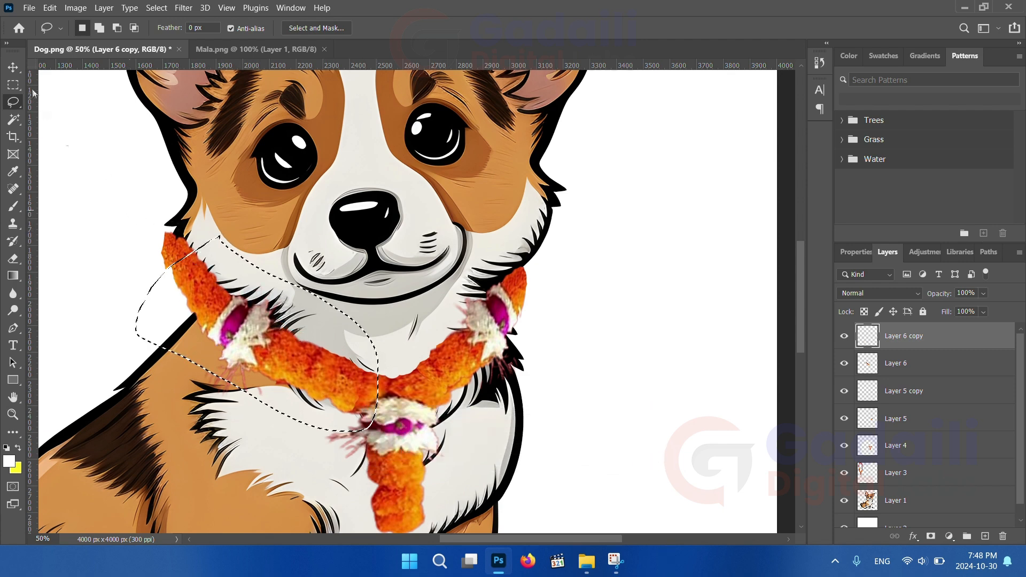
pyautogui.hotkey('ctrl', 'd')
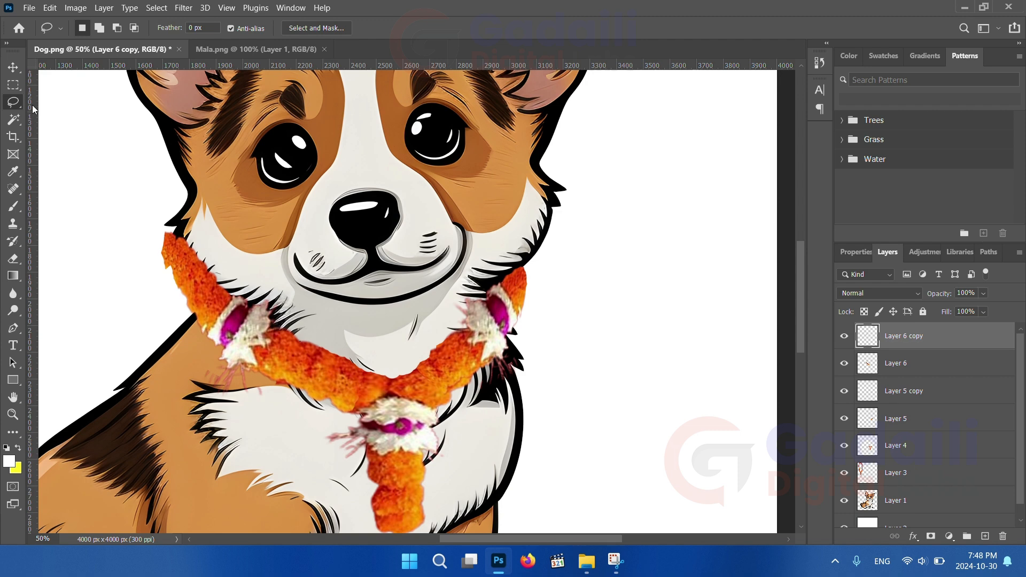
pyautogui.click(12, 67)
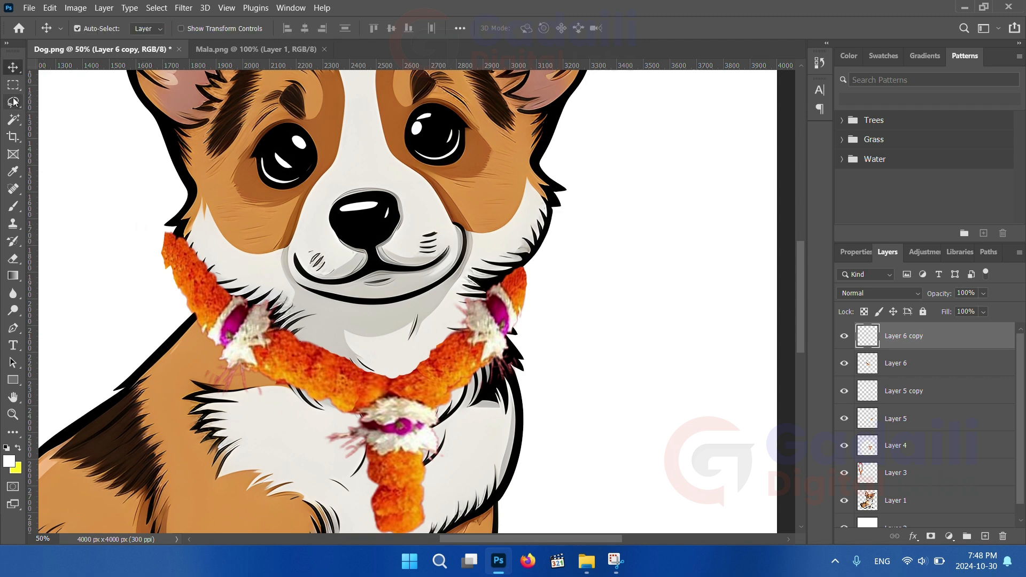
# Erase the stray outer edge of the Layer 6 copy's marigold end beside the dog's cheek
pyautogui.click(13, 259)
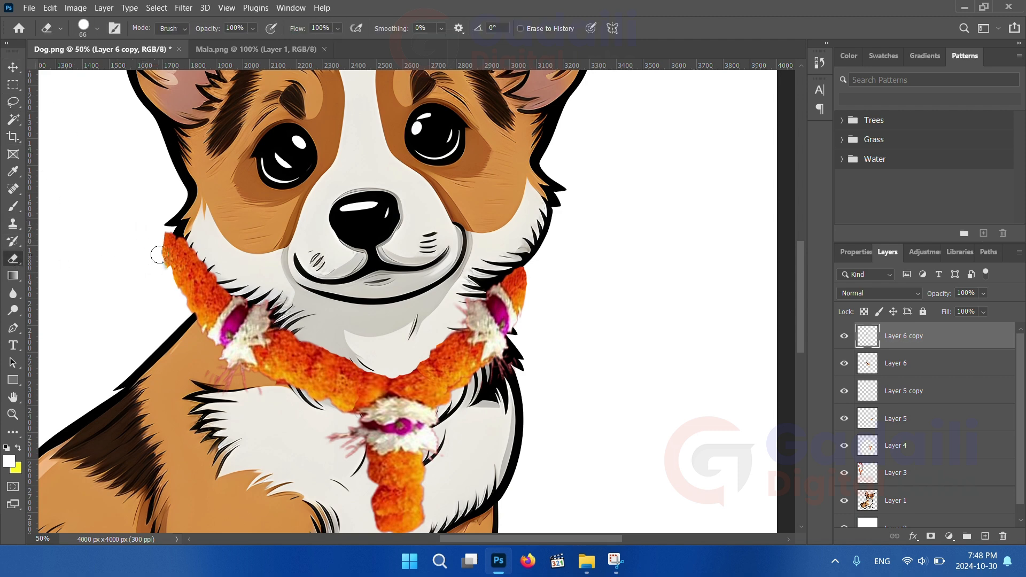
pyautogui.moveTo(161, 264); pyautogui.dragTo(164, 238)
pyautogui.scroll(-1, 538, 451)
pyautogui.scroll(1, 538, 448)
# Delete Layer 3, the original full Mala garland standing beside the dog
pyautogui.click(13, 414)
pyautogui.click(101, 28)
pyautogui.click(307, 298)
pyautogui.click(308, 297)
pyautogui.click(386, 343)
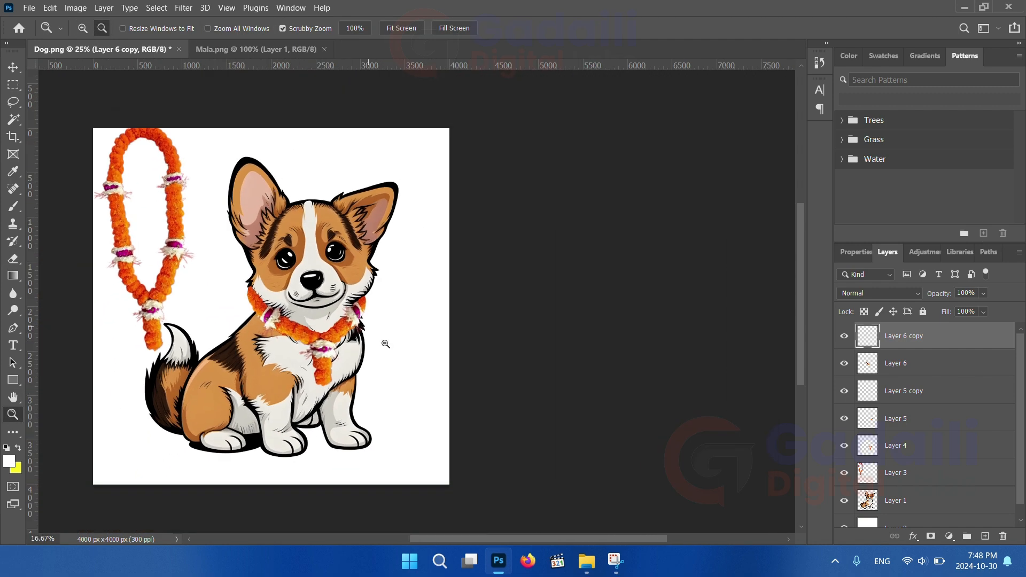
pyautogui.moveTo(592, 538); pyautogui.dragTo(576, 537)
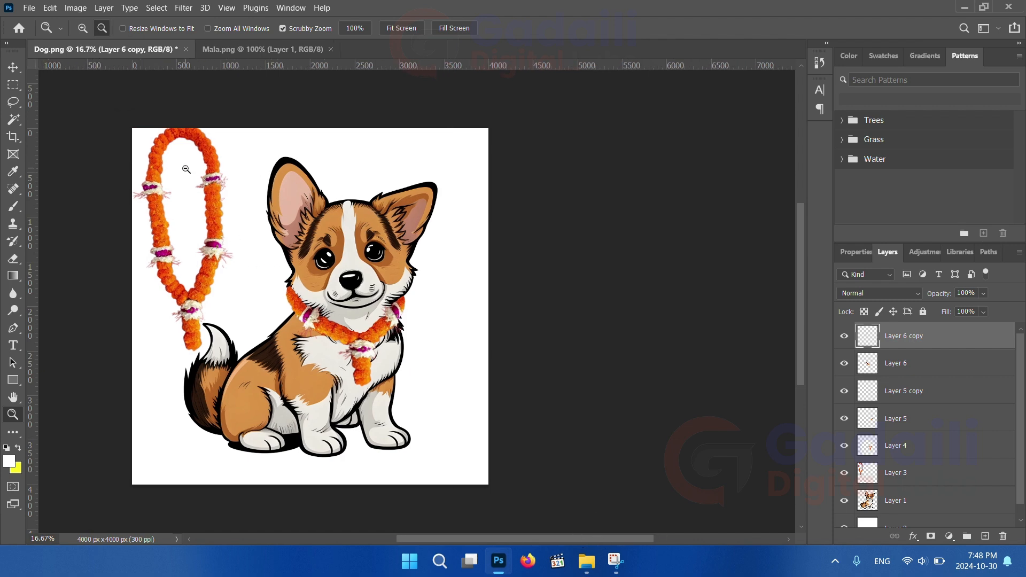
pyautogui.click(12, 67)
pyautogui.moveTo(193, 146); pyautogui.dragTo(194, 177)
pyautogui.moveTo(951, 474); pyautogui.dragTo(1003, 536)
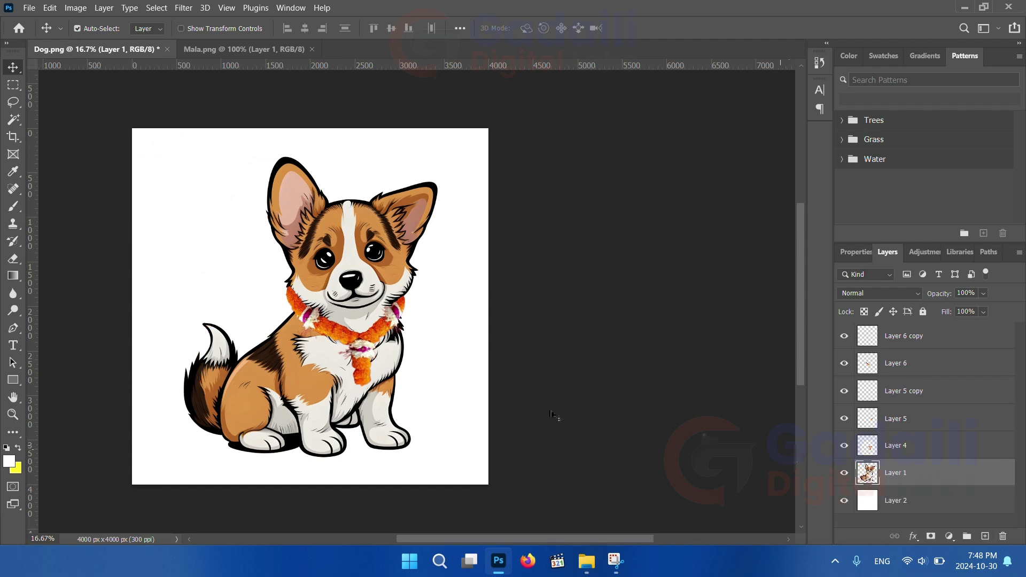
# Save the layered document as a TIFF named Dog in the Dog Festival folder, using LZW compression
pyautogui.click(28, 7)
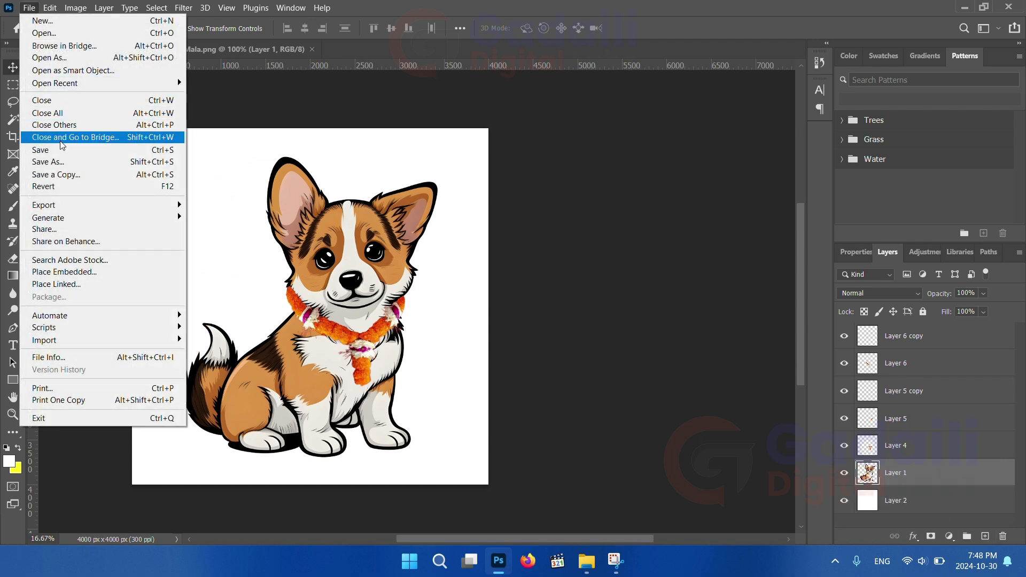
pyautogui.click(59, 162)
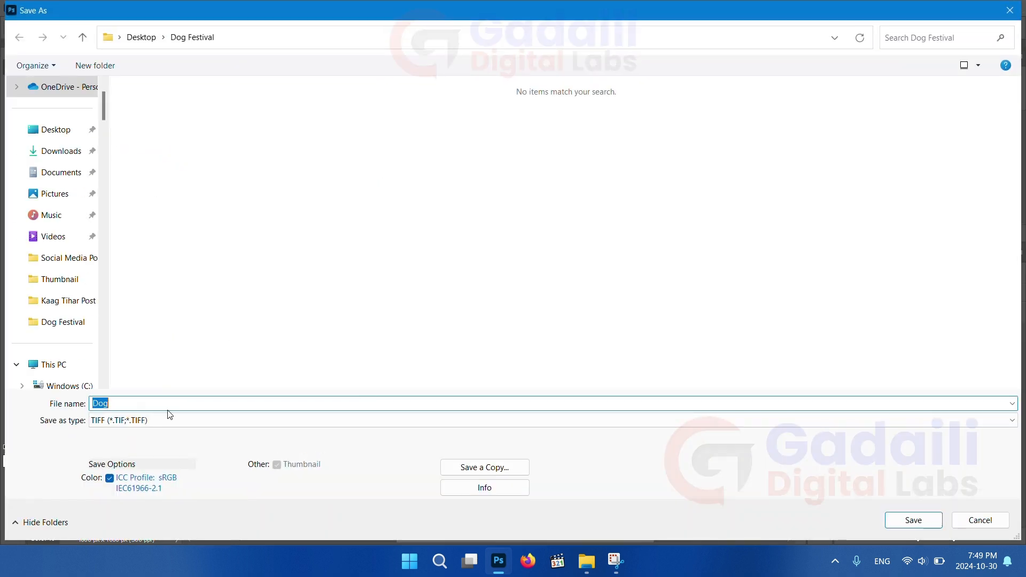
pyautogui.click(913, 522)
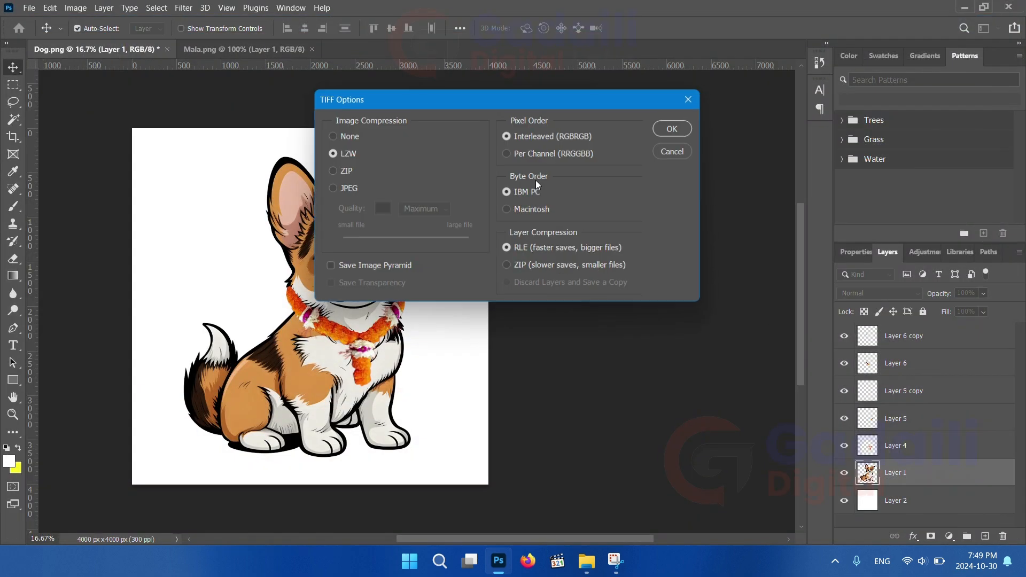
pyautogui.click(675, 132)
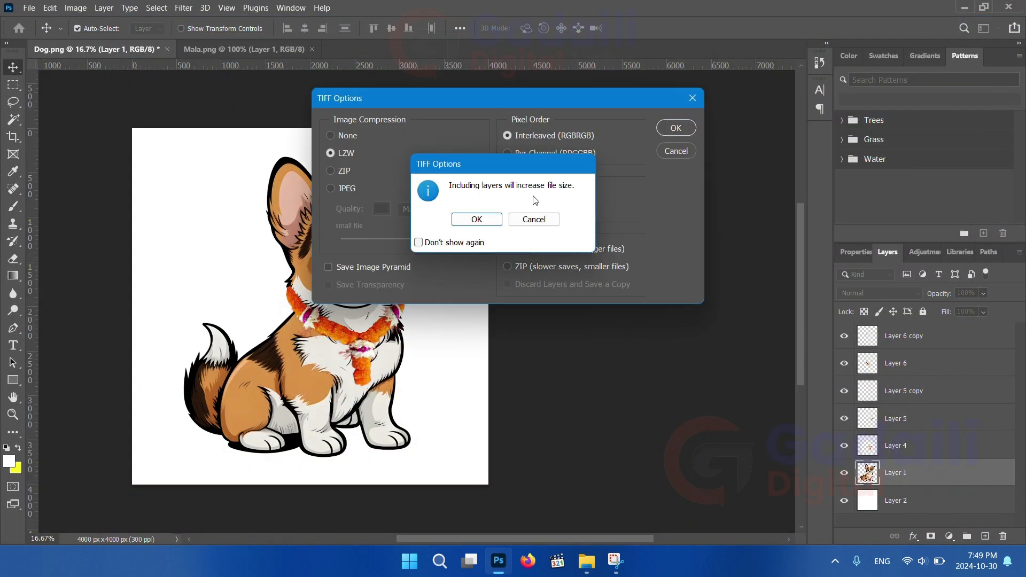
pyautogui.click(481, 221)
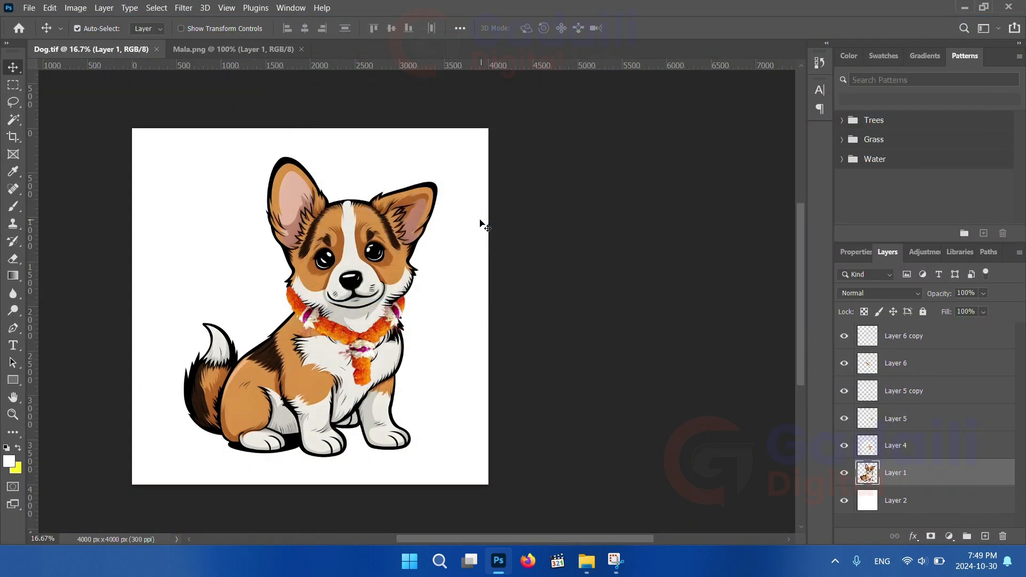
# Export the image at 4000 x 4000 px as a PNG named After in the Dog Festival folder
pyautogui.click(26, 8)
pyautogui.moveTo(176, 201)
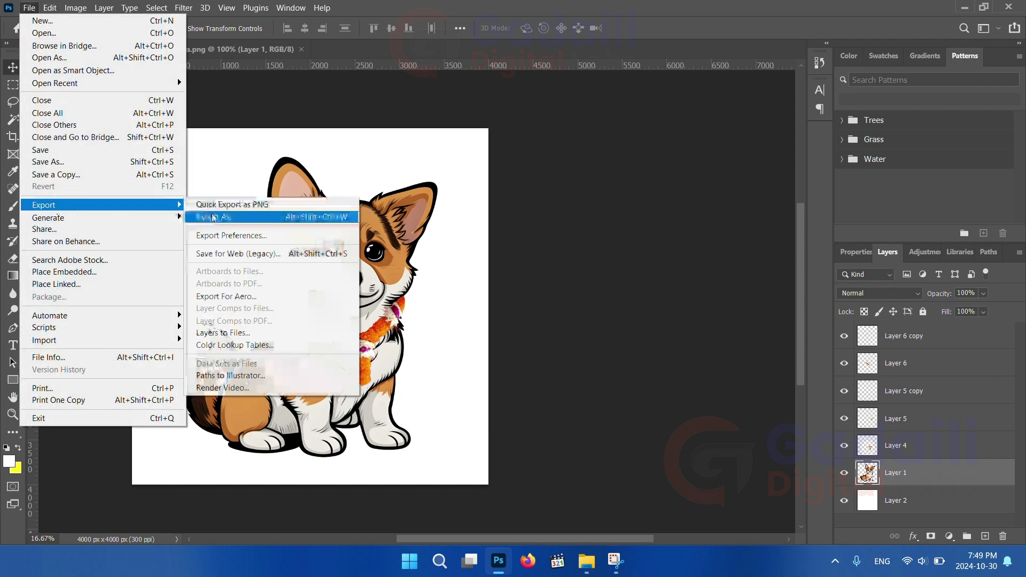
pyautogui.click(215, 217)
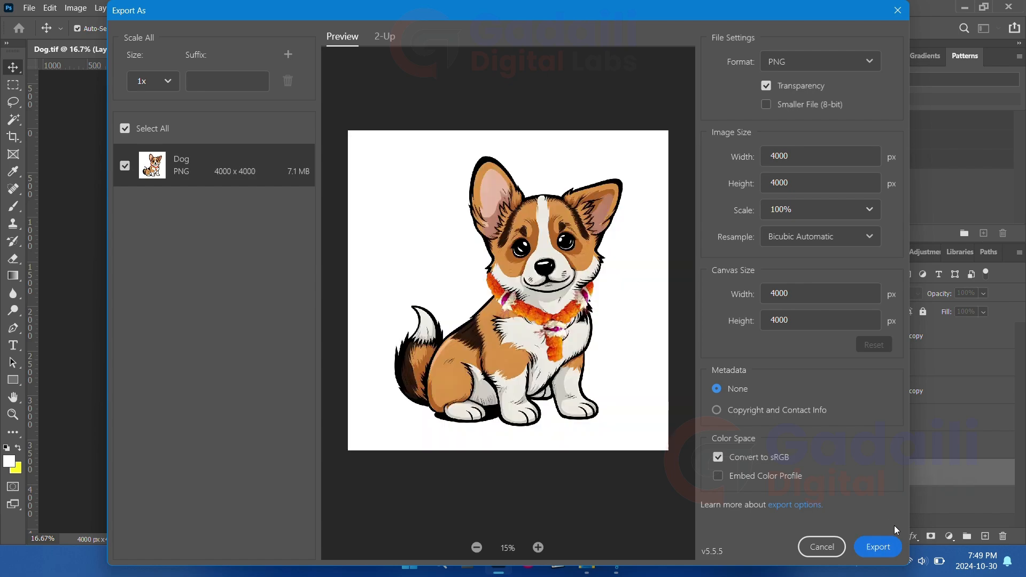
pyautogui.click(883, 546)
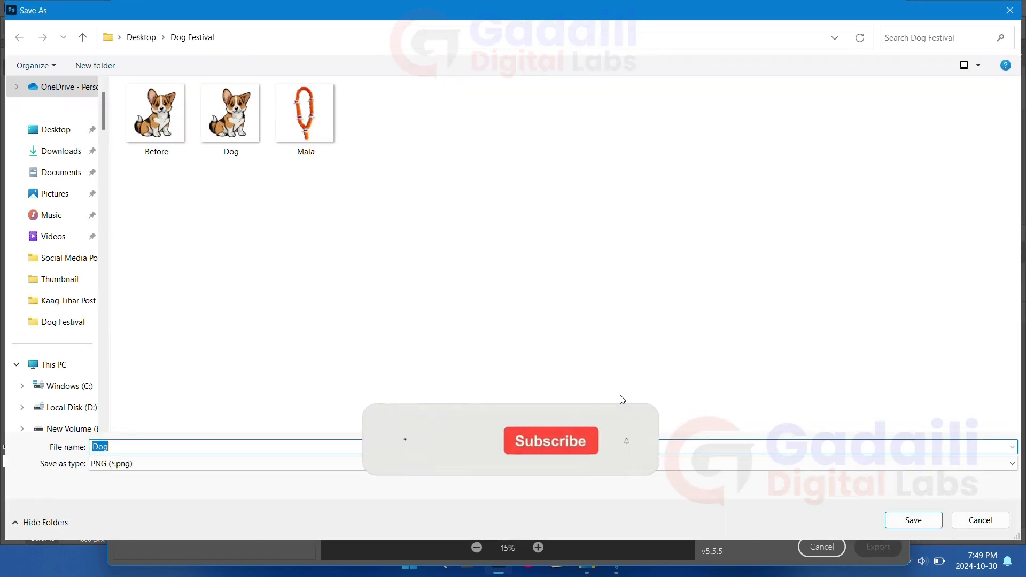
pyautogui.write('After')
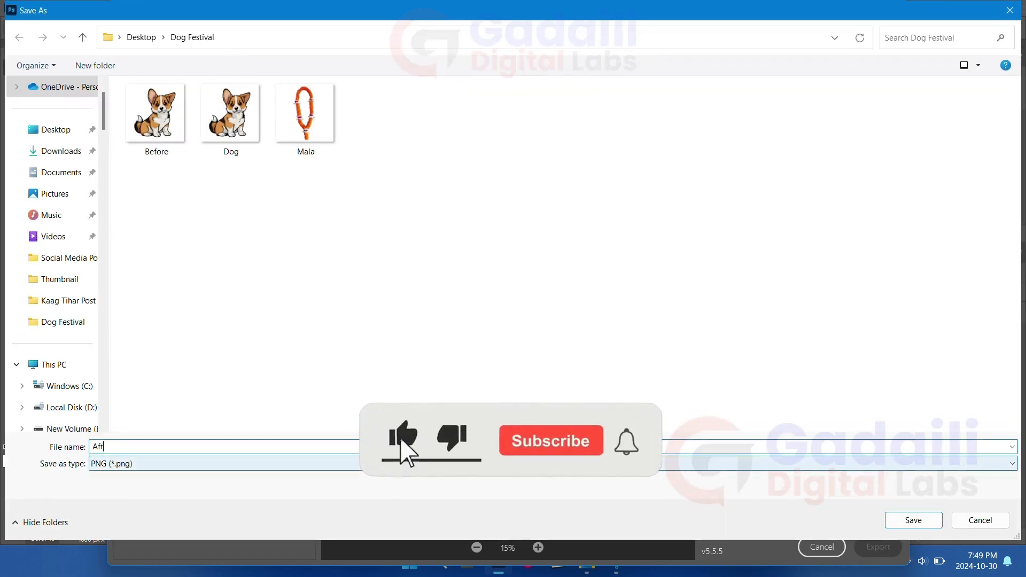
pyautogui.click(911, 520)
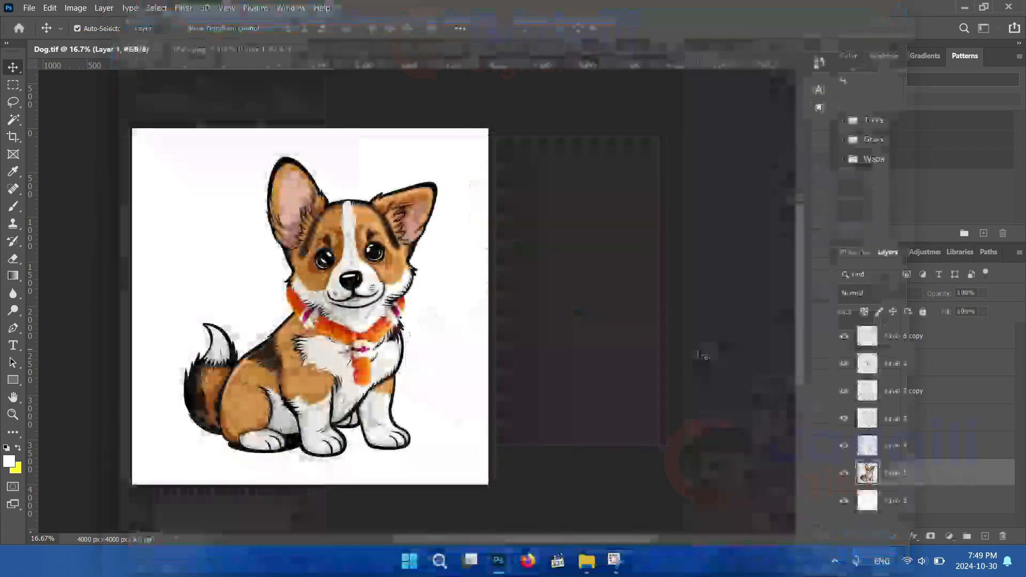
# Close the Mala.png and Dog.tif documents, and exit Photoshop to return to the desktop
pyautogui.click(301, 50)
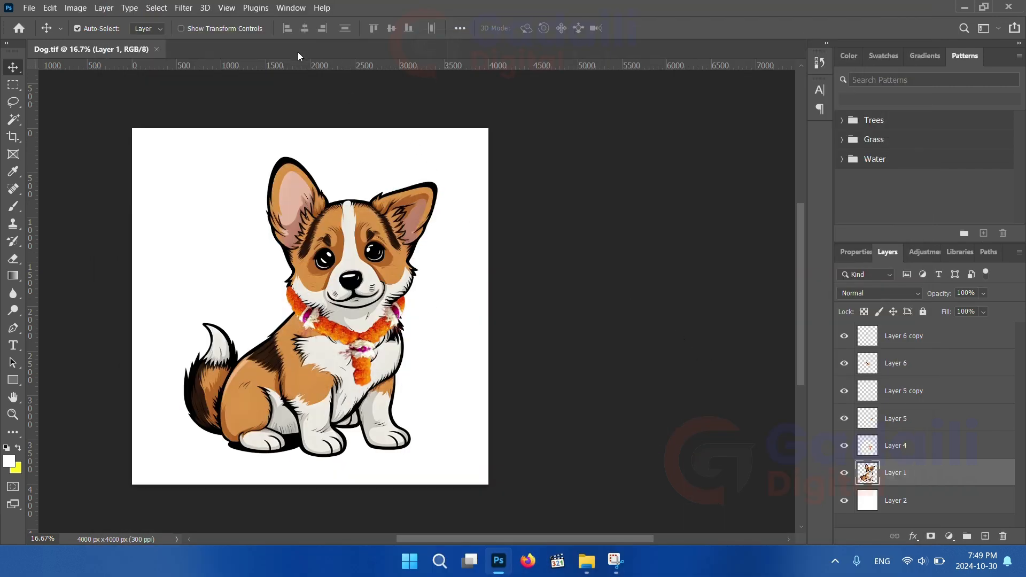
pyautogui.click(157, 49)
pyautogui.click(1006, 7)
pyautogui.press('super+d')
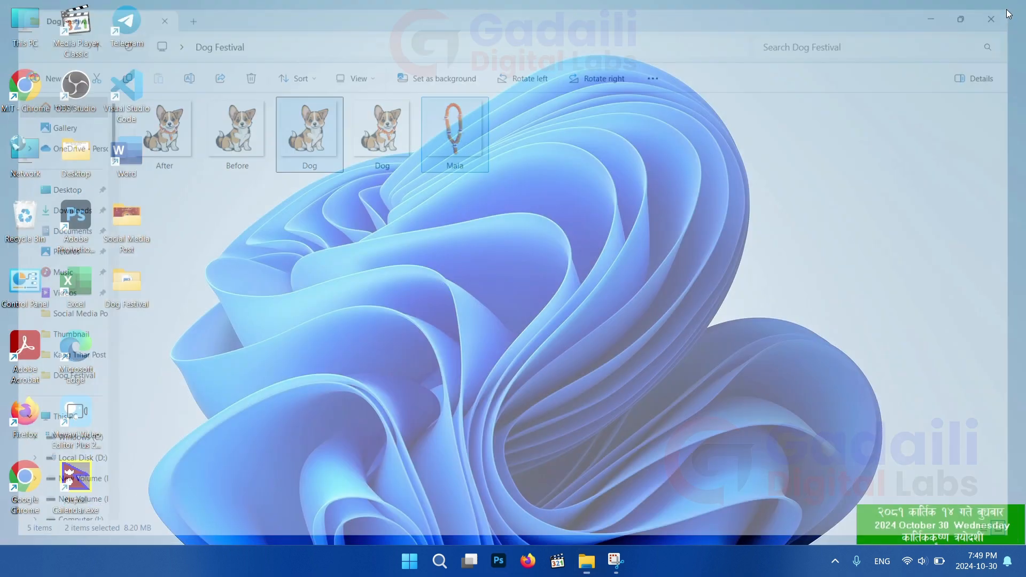
pyautogui.rightClick(598, 103)
pyautogui.click(635, 160)
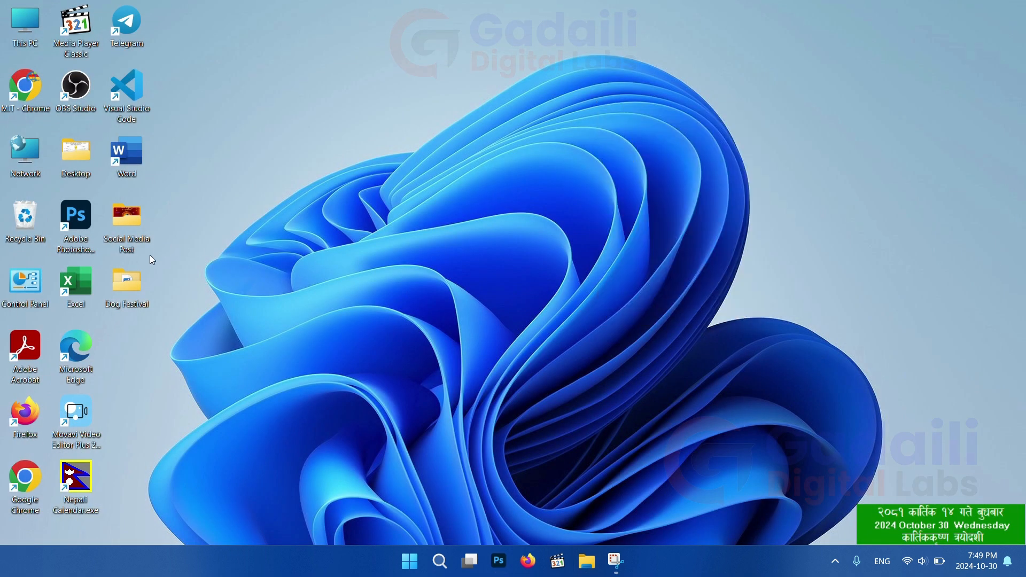
# Open Dog.png from the desktop's Dog Festival folder in a maximized photo viewer
pyautogui.doubleClick(144, 293)
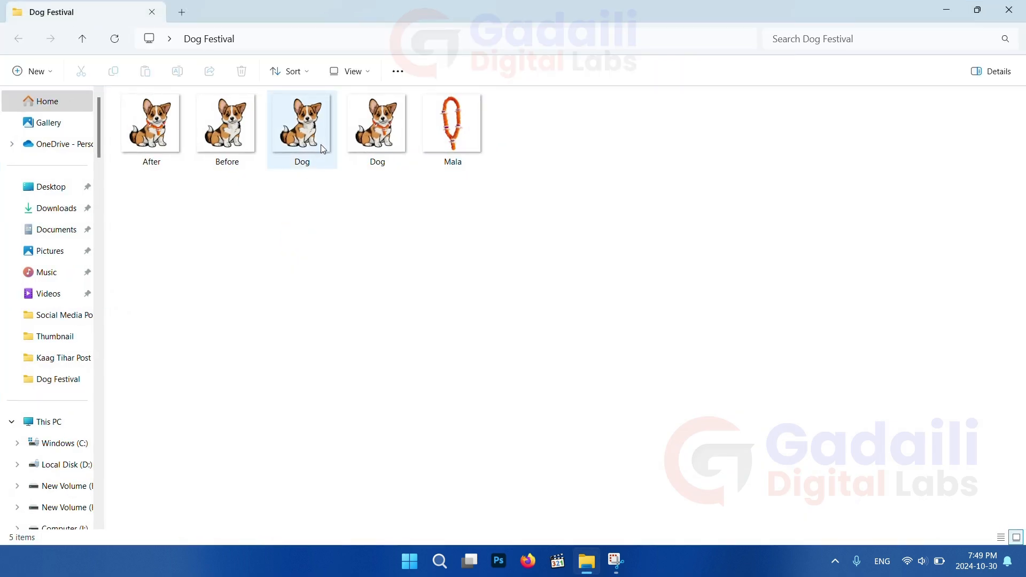
pyautogui.click(312, 135)
pyautogui.doubleClick(312, 135)
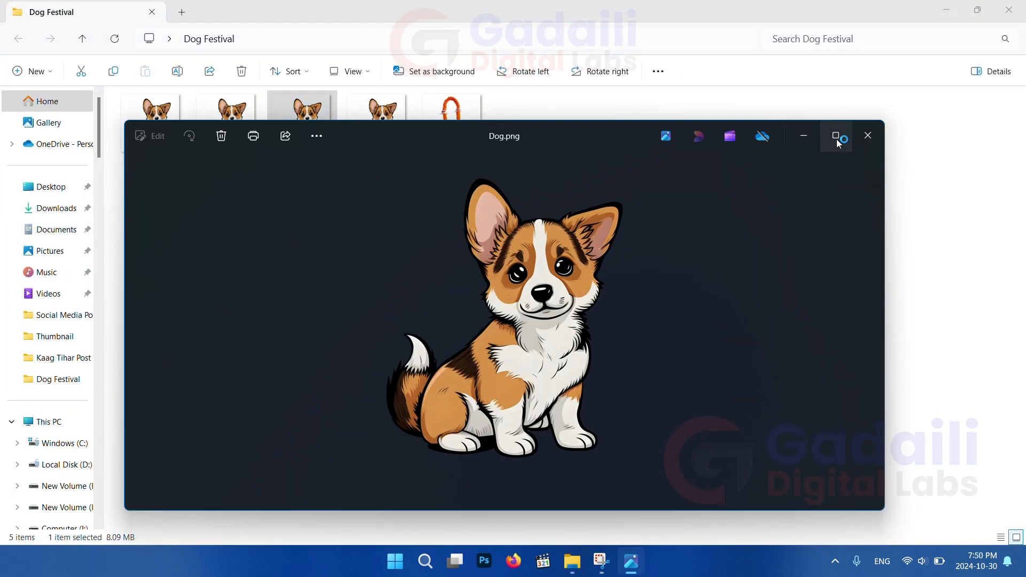
pyautogui.click(837, 136)
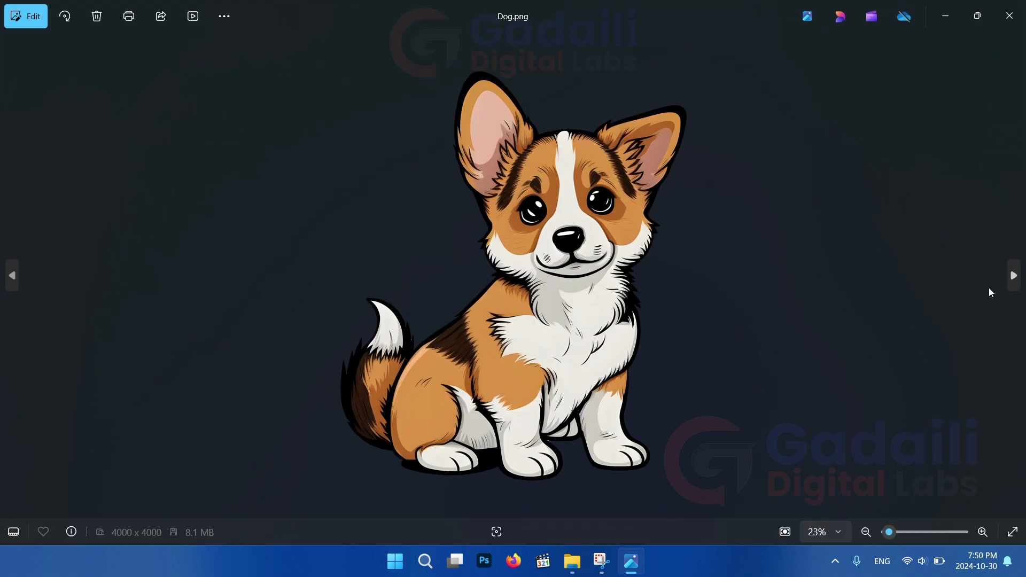
# Browse the Dog Festival images, comparing the plain dog with the garlanded version, and close the photo viewer
pyautogui.click(1015, 276)
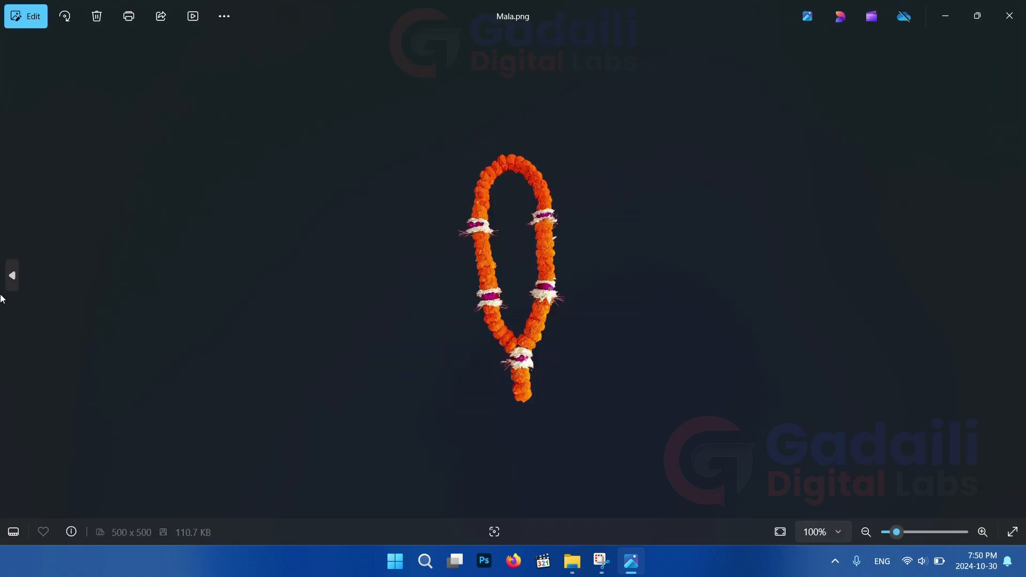
pyautogui.click(10, 275)
pyautogui.click(11, 276)
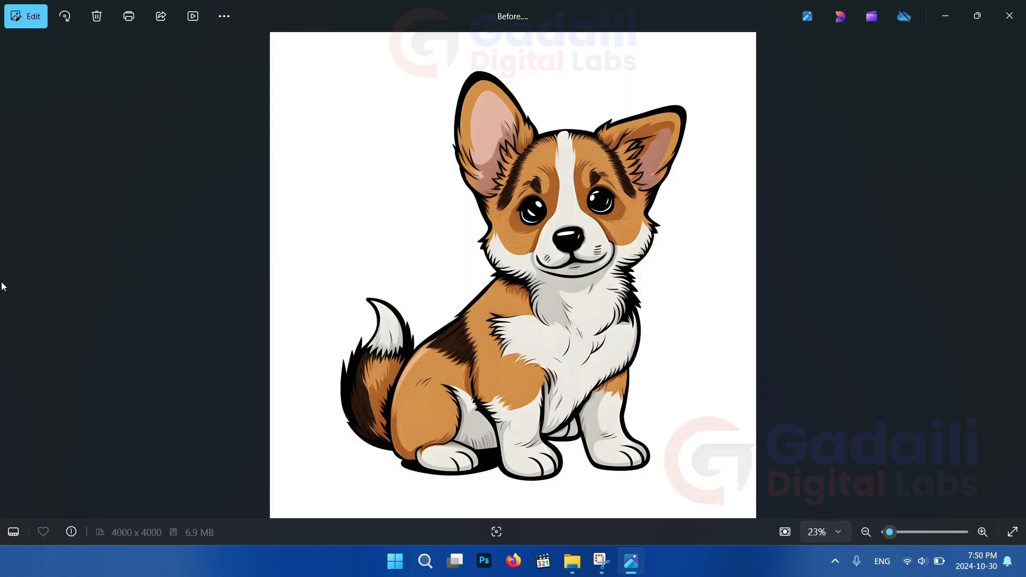
pyautogui.click(1015, 276)
pyautogui.click(1015, 277)
pyautogui.click(9, 274)
pyautogui.click(2, 266)
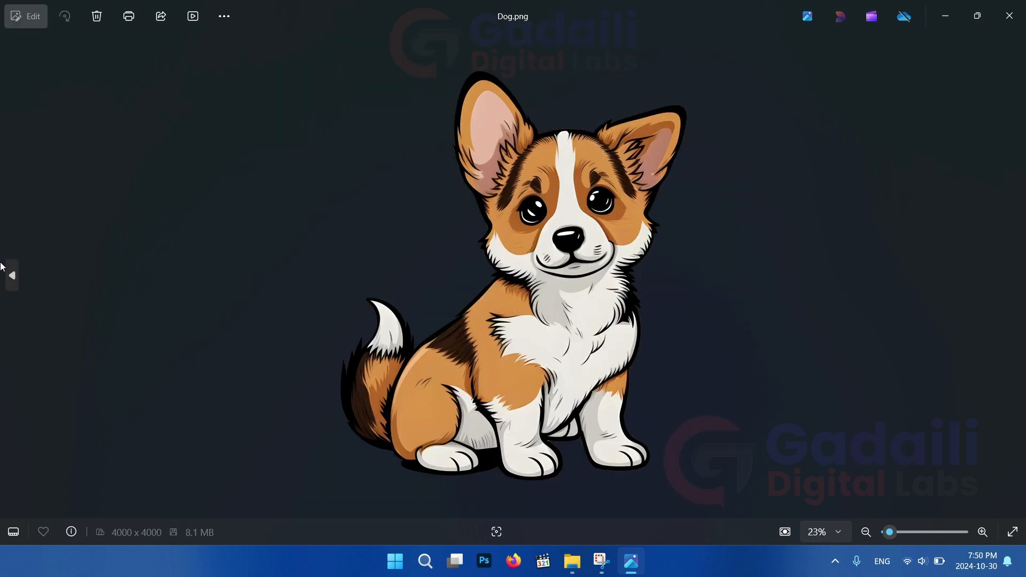
pyautogui.click(1015, 276)
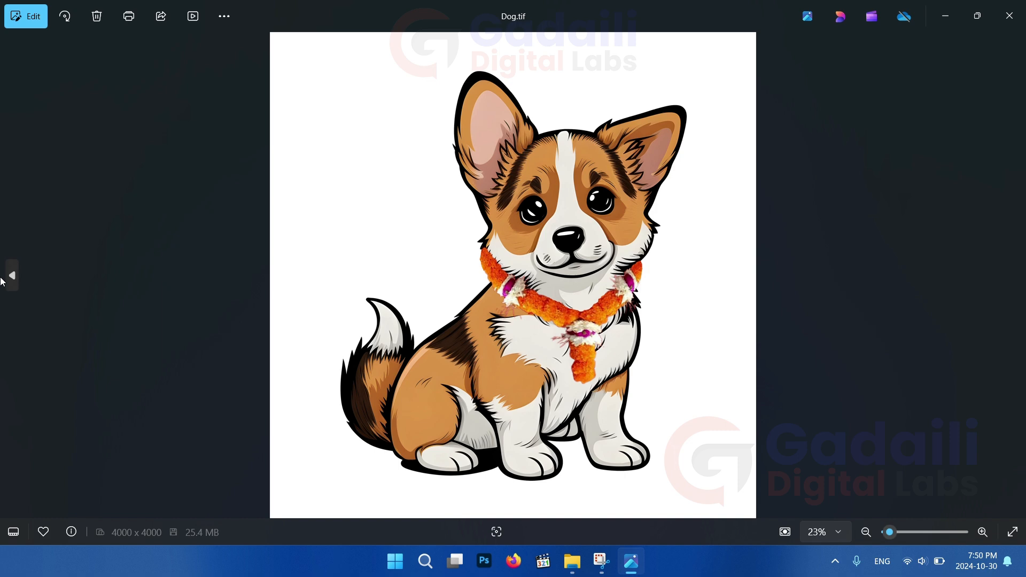
pyautogui.click(2, 281)
pyautogui.click(1014, 276)
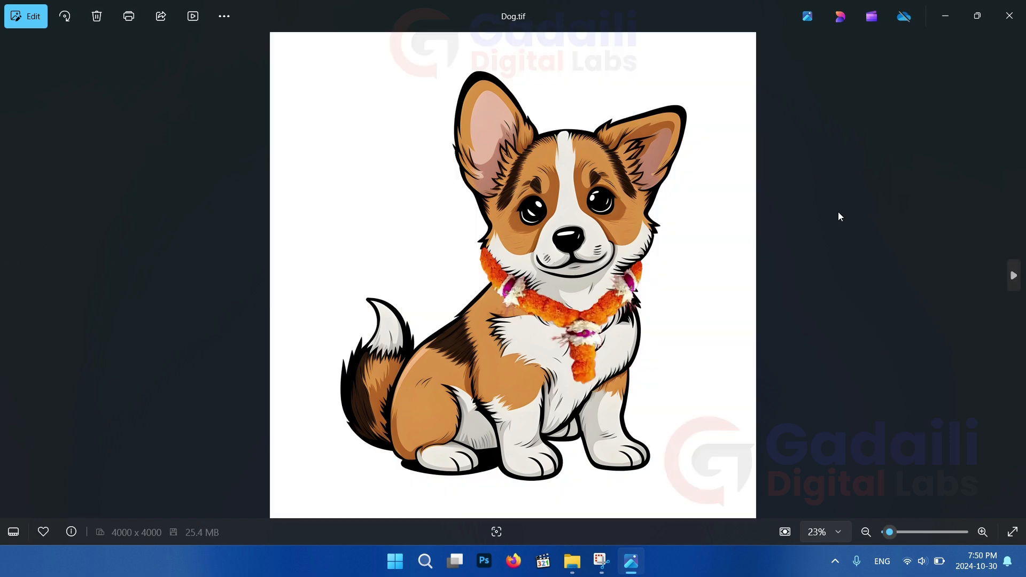
pyautogui.click(1010, 16)
# Create a folder named File inside the Dog Festival folder
pyautogui.rightClick(308, 293)
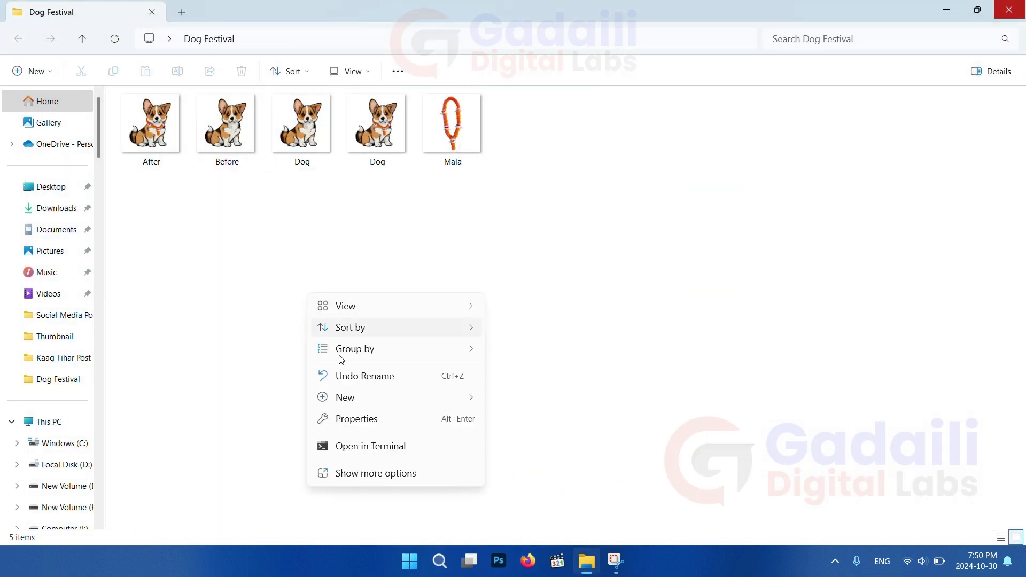
pyautogui.moveTo(345, 397)
pyautogui.click(533, 143)
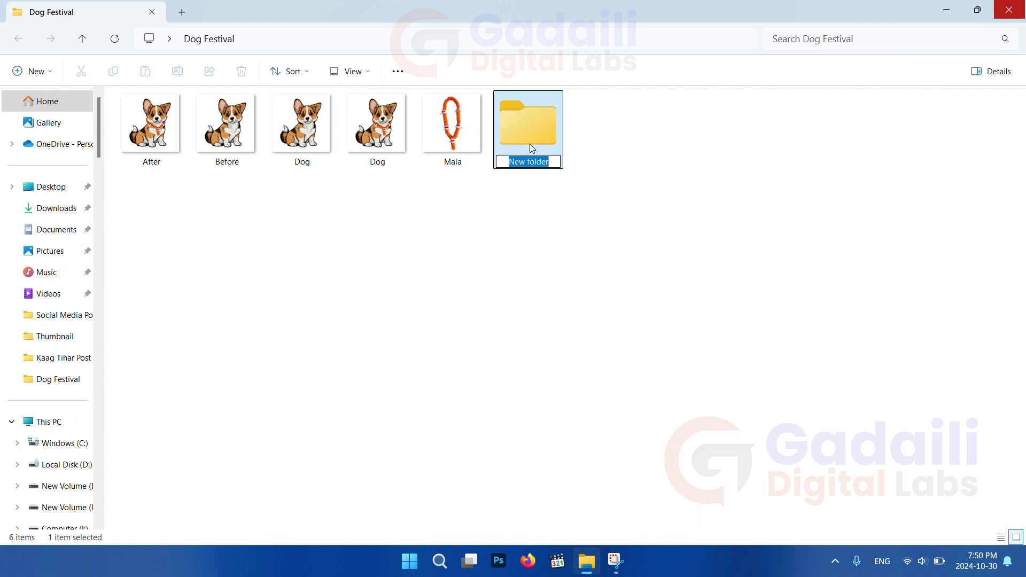
pyautogui.write('File')
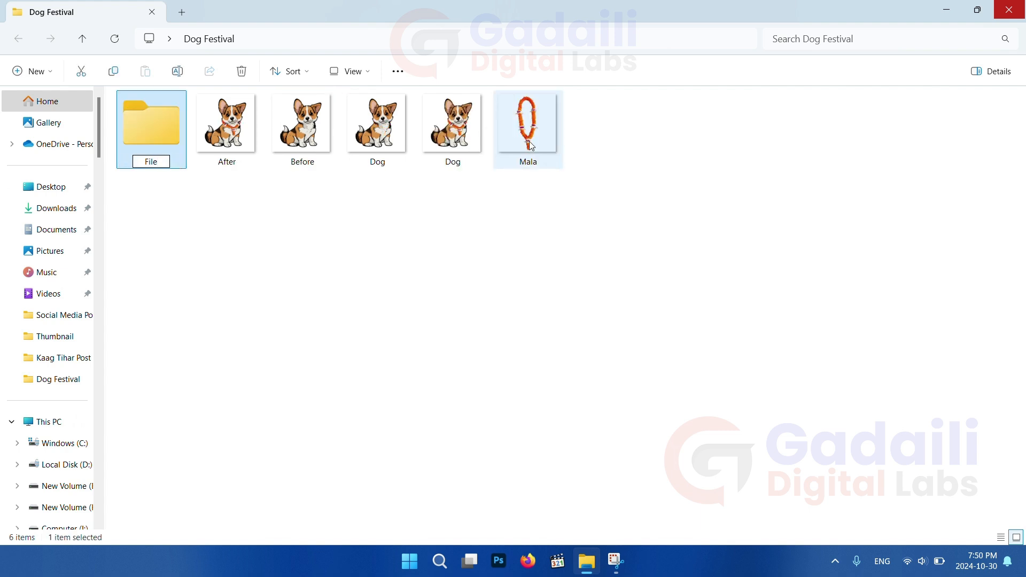
pyautogui.press('Return')
# Move the After and Before images into the File folder, and open that folder
pyautogui.moveTo(218, 145); pyautogui.dragTo(152, 131)
pyautogui.moveTo(246, 142); pyautogui.dragTo(158, 137)
pyautogui.doubleClick(158, 137)
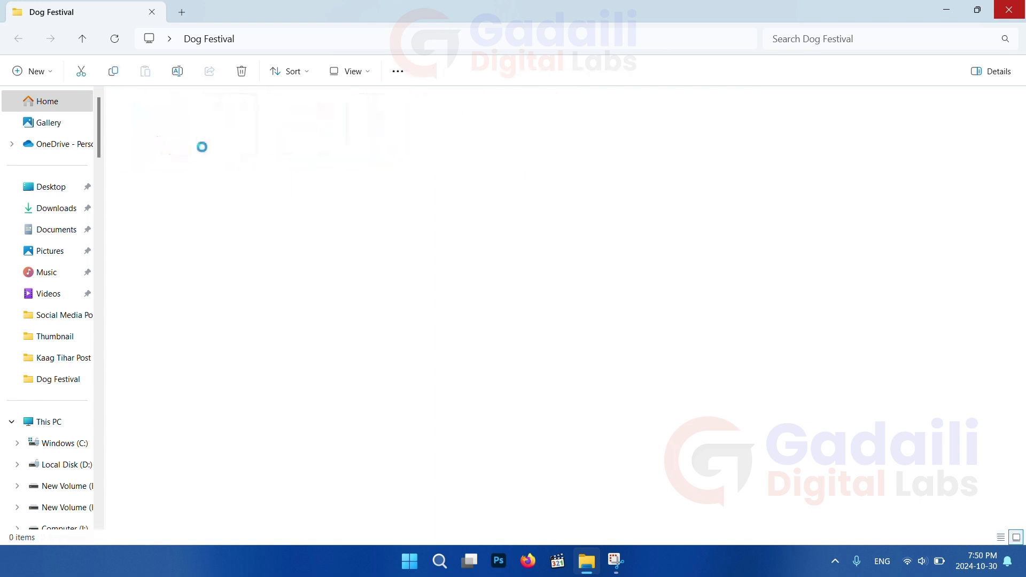
# Open Before.png in the photo viewer and alternate with After.png to compare the dog without and with the garland
pyautogui.doubleClick(225, 129)
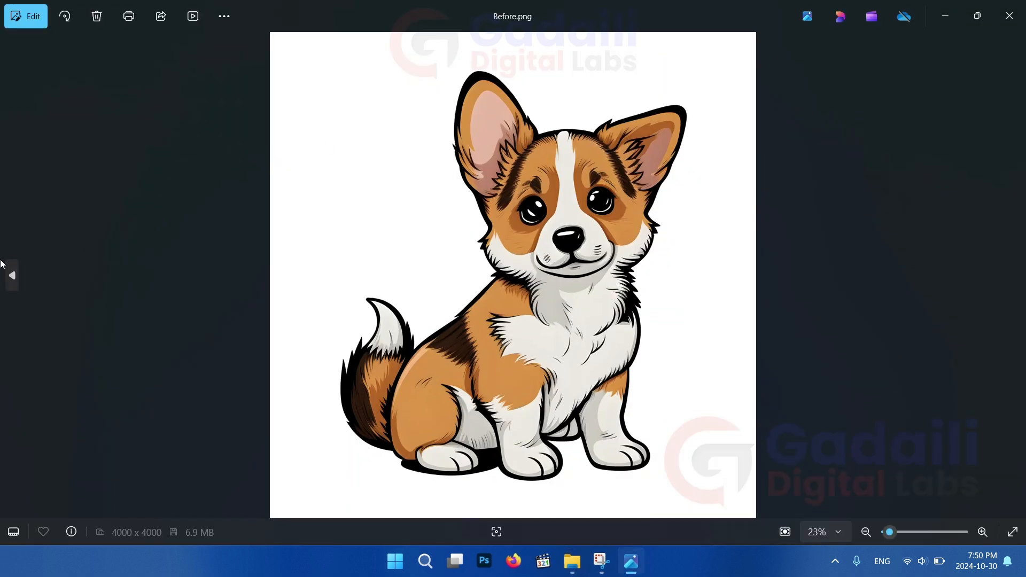
pyautogui.click(10, 274)
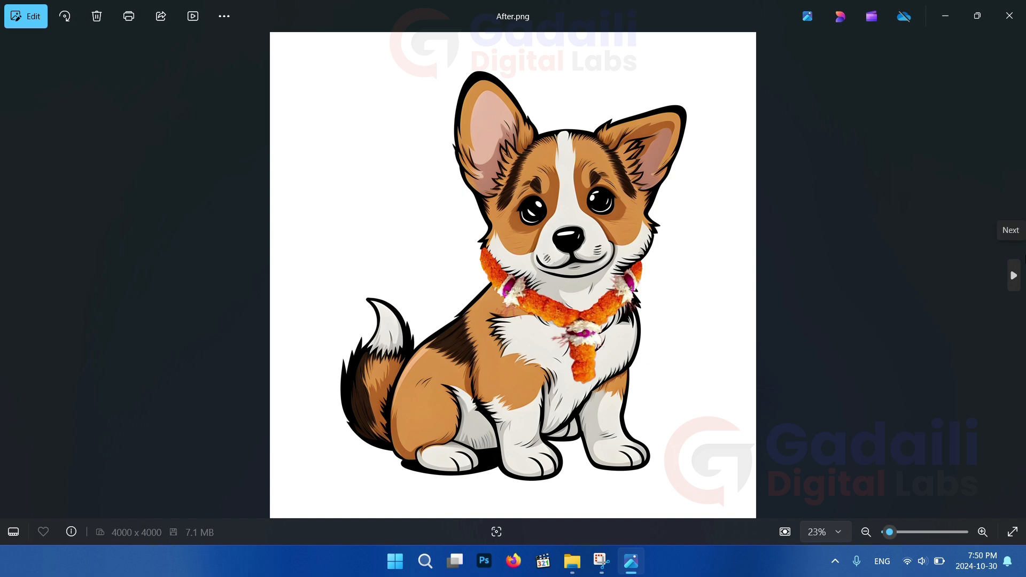
pyautogui.click(1014, 275)
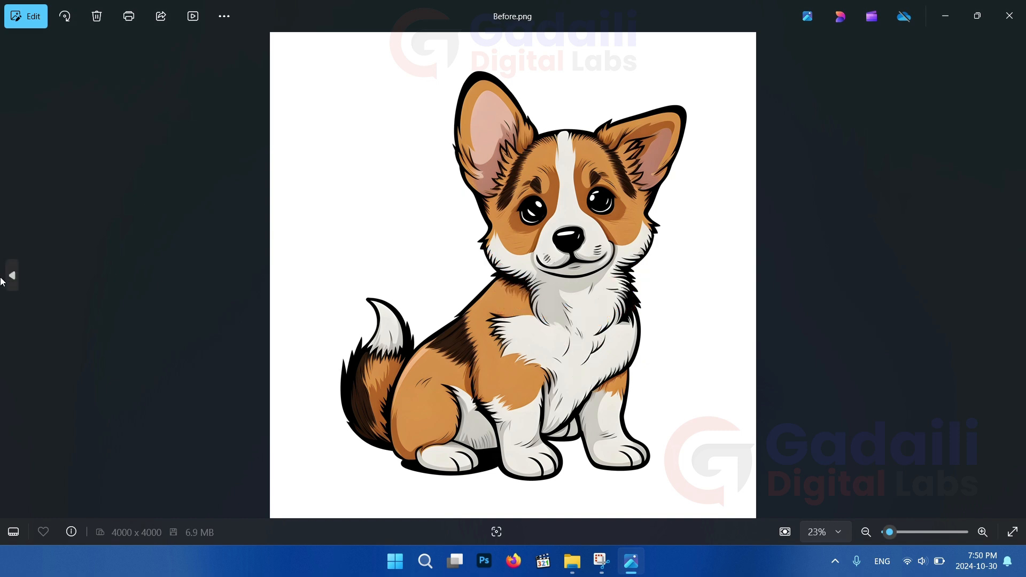
pyautogui.click(11, 274)
pyautogui.click(1014, 275)
pyautogui.click(10, 274)
pyautogui.click(1013, 275)
pyautogui.click(11, 274)
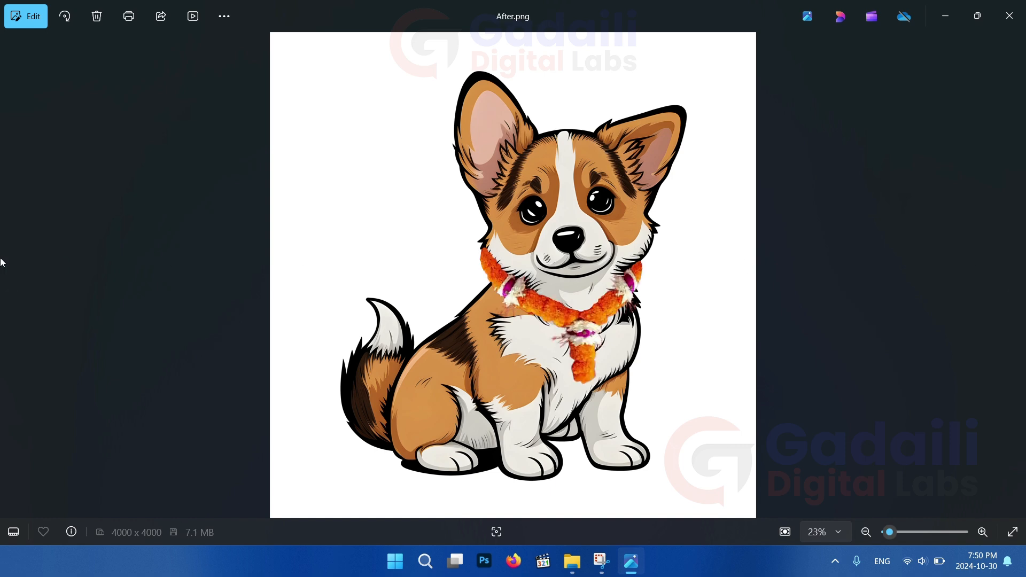
# Inspect the garland around the dog's neck up close in After.png, and close the photo viewer
pyautogui.scroll(2, 767, 264)
pyautogui.scroll(1, 721, 322)
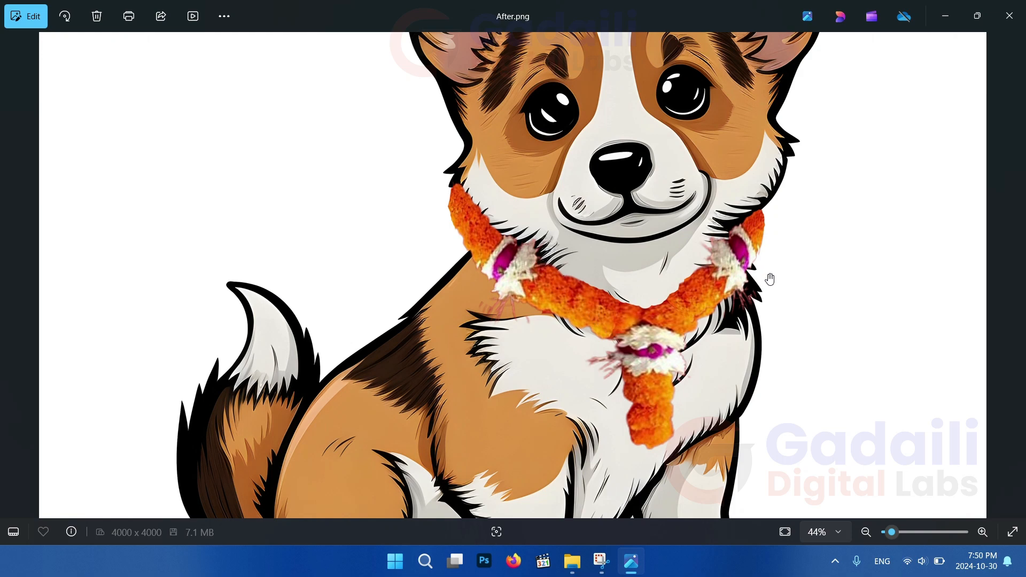
pyautogui.scroll(-1, 765, 289)
pyautogui.scroll(1, 749, 366)
pyautogui.scroll(-2, 749, 367)
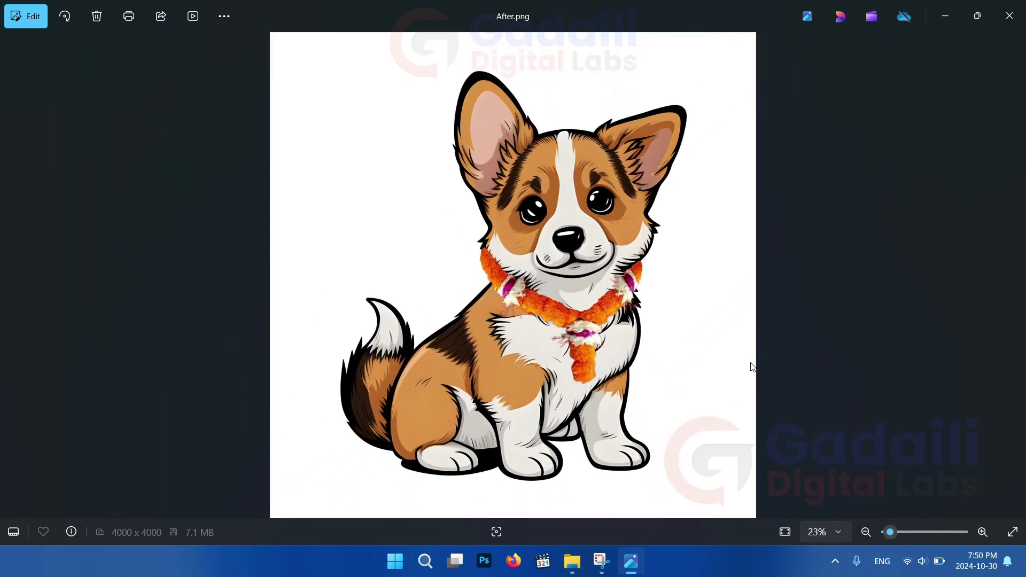
pyautogui.click(1009, 16)
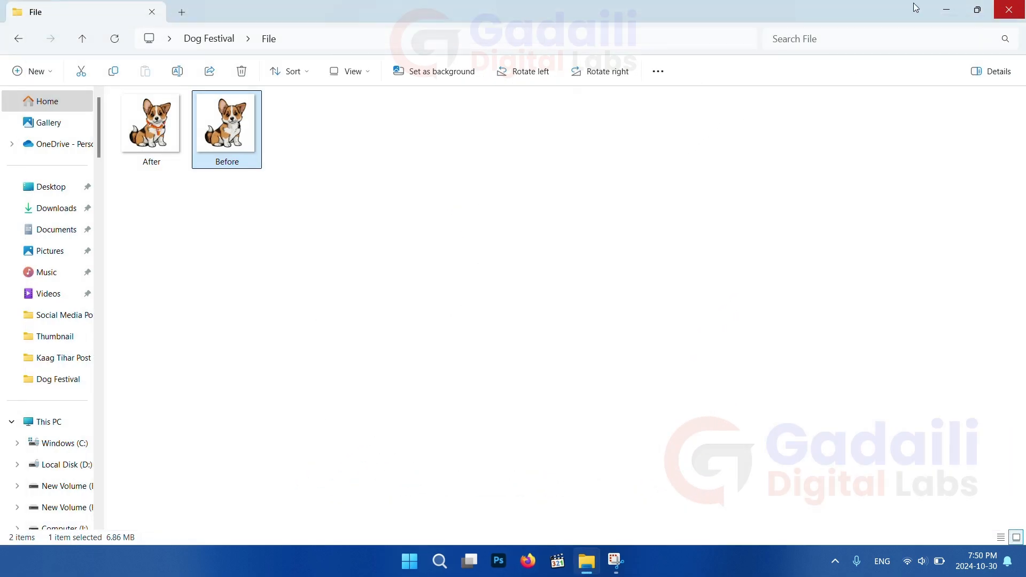
# Close the File folder window and refresh the desktop
pyautogui.click(1009, 10)
pyautogui.rightClick(594, 130)
pyautogui.click(624, 187)
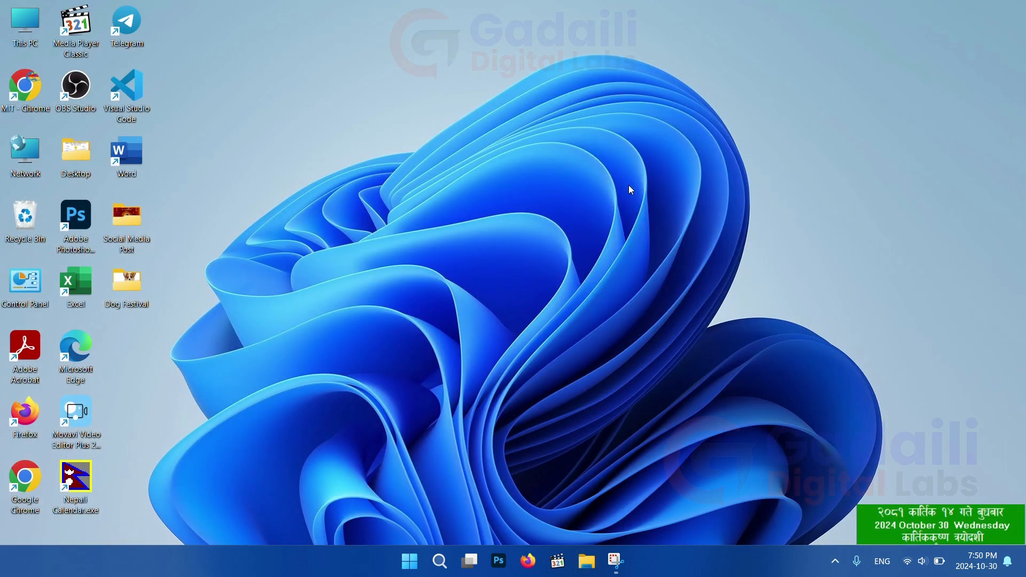